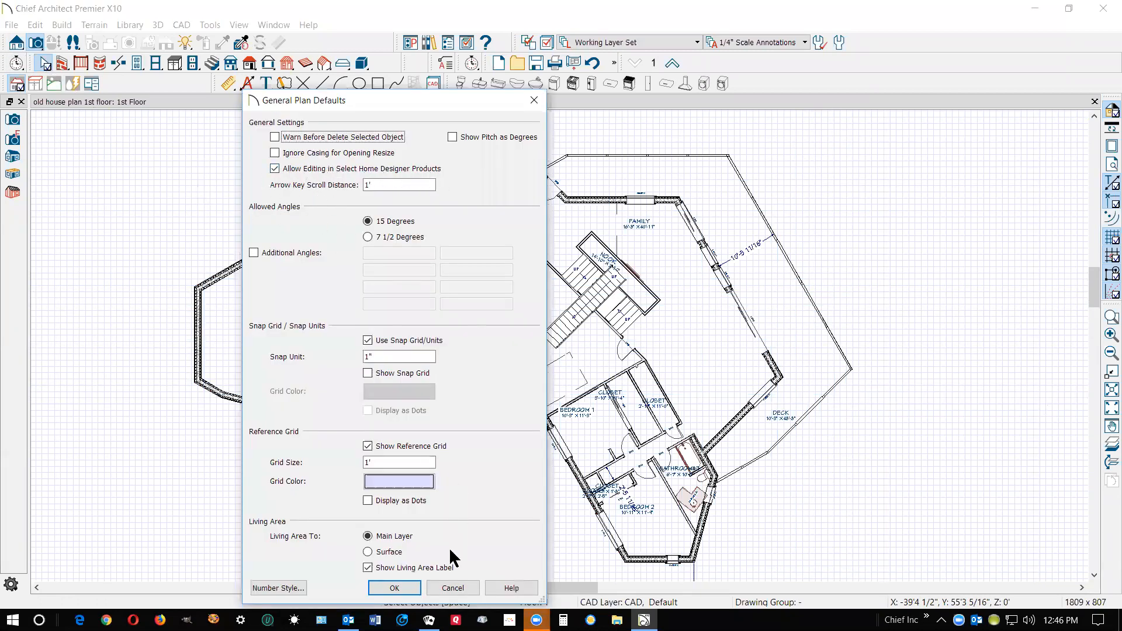
# Close the general plan defaults without changes and turn off the grid display in the floor plan
pyautogui.click(444, 588)
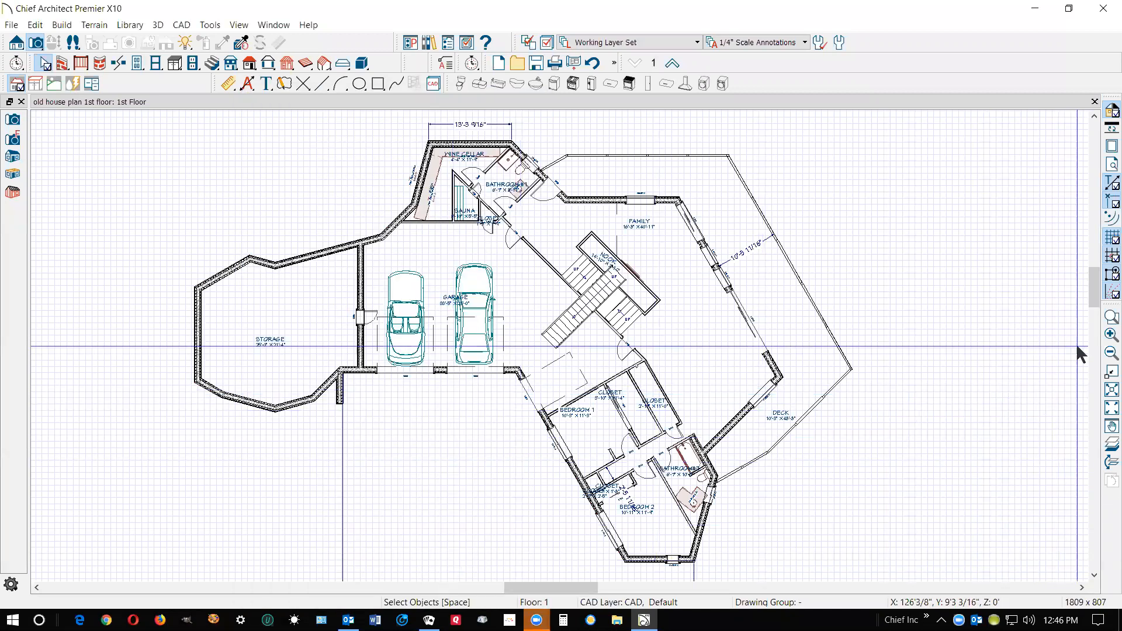
pyautogui.click(1105, 243)
pyautogui.scroll(-1, 874, 248)
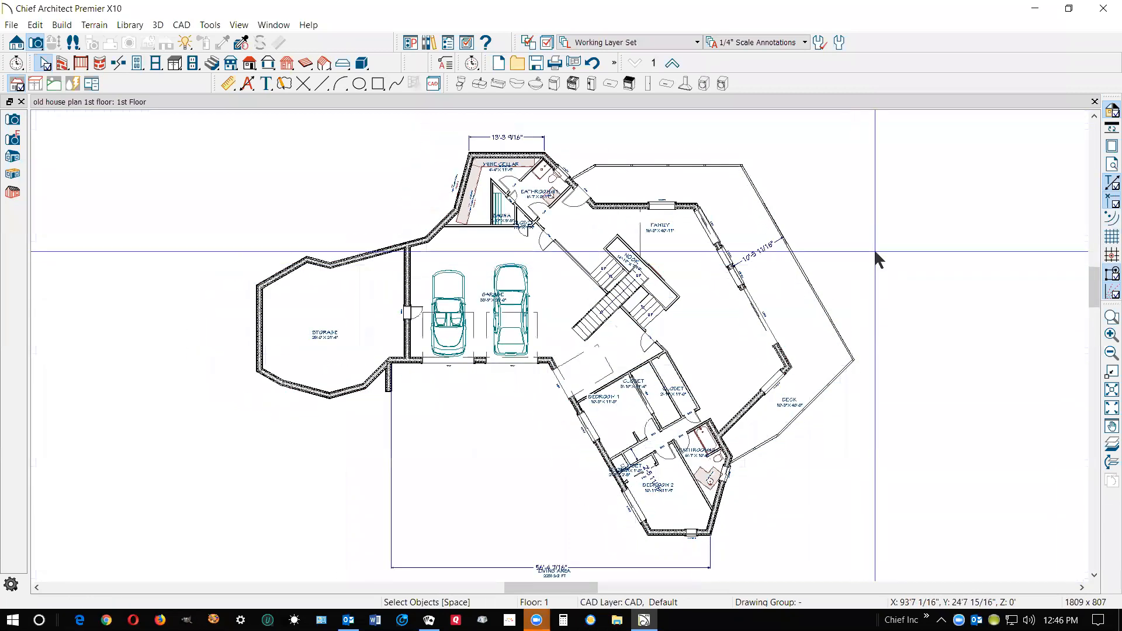
# Examine the straight stair section between the garage and the nook, and the extent of the garage room
pyautogui.scroll(1, 573, 271)
pyautogui.scroll(4, 574, 273)
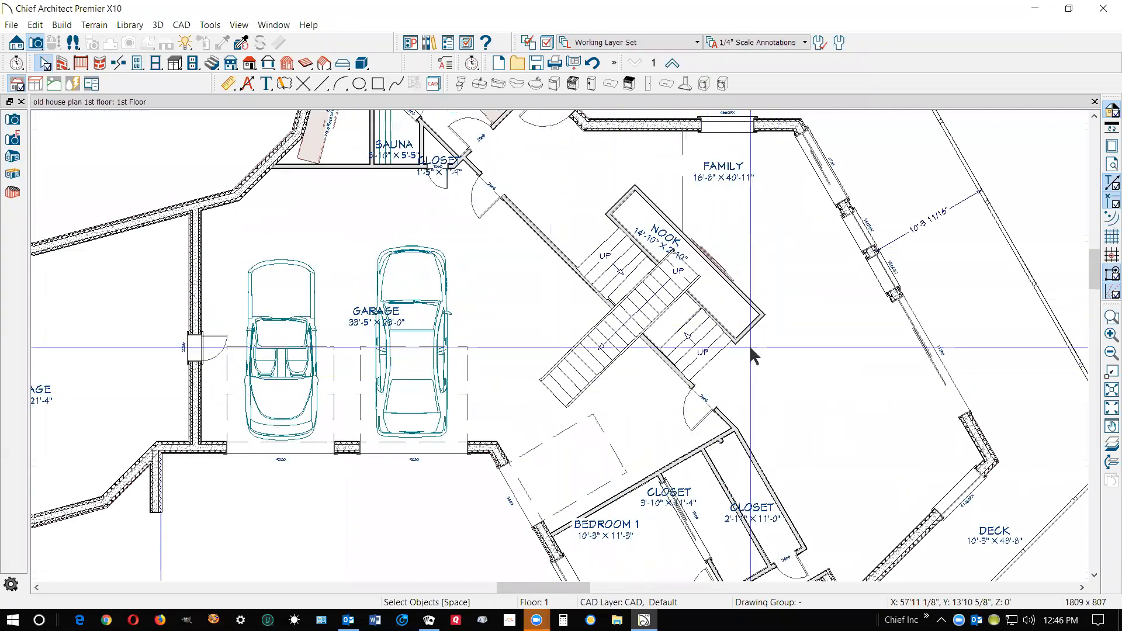
pyautogui.click(667, 308)
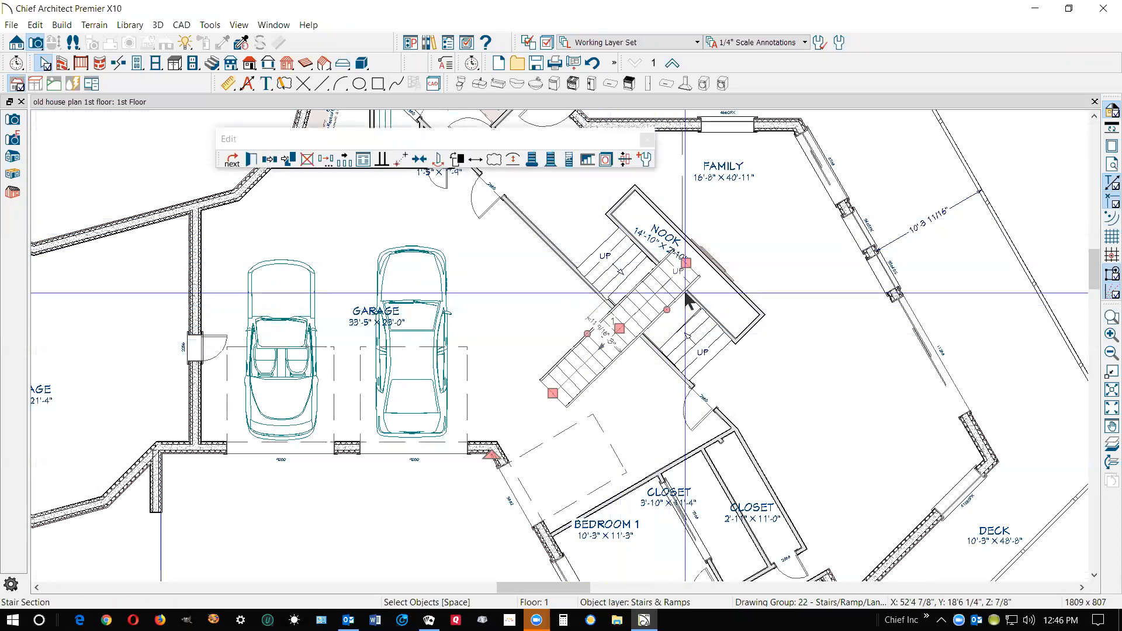
pyautogui.scroll(2, 676, 310)
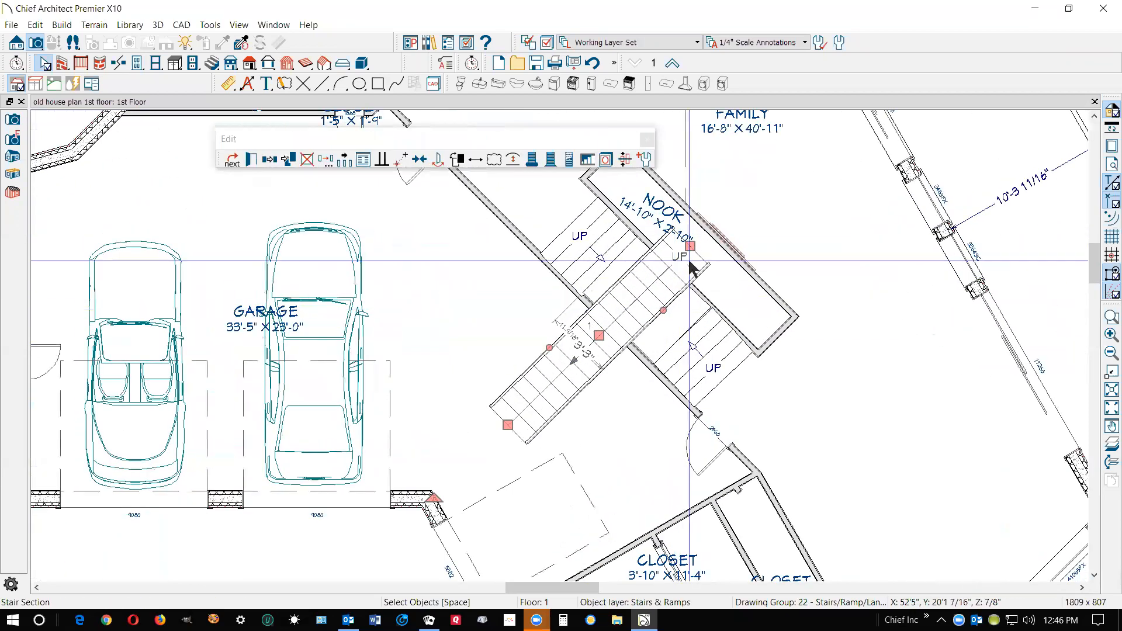
pyautogui.click(426, 290)
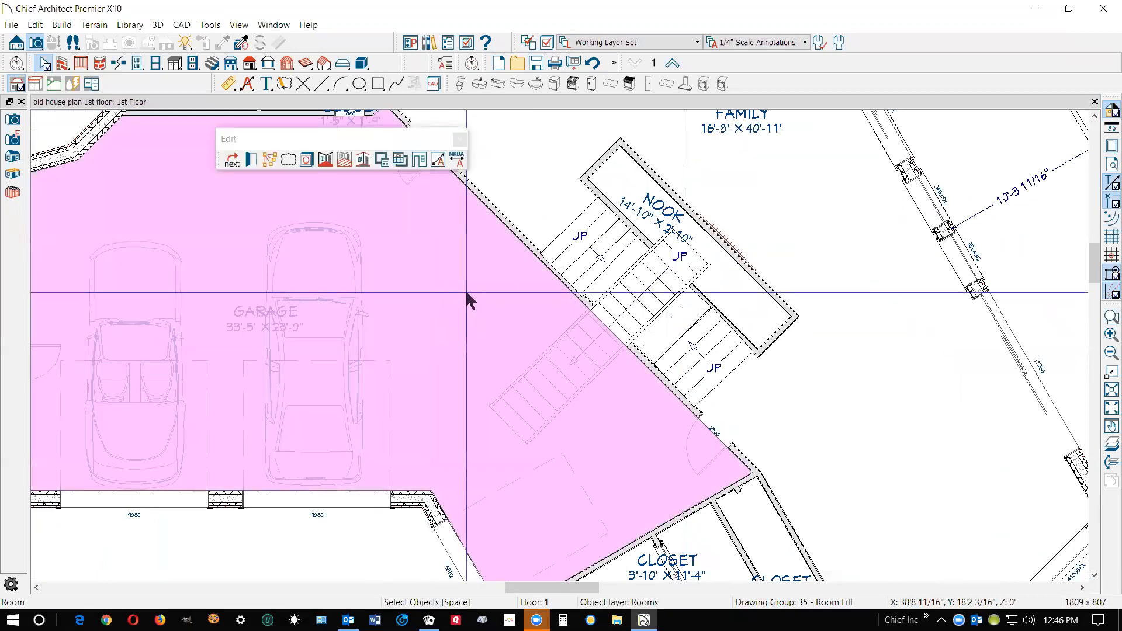
pyautogui.scroll(-3, 465, 289)
pyautogui.press('Escape')
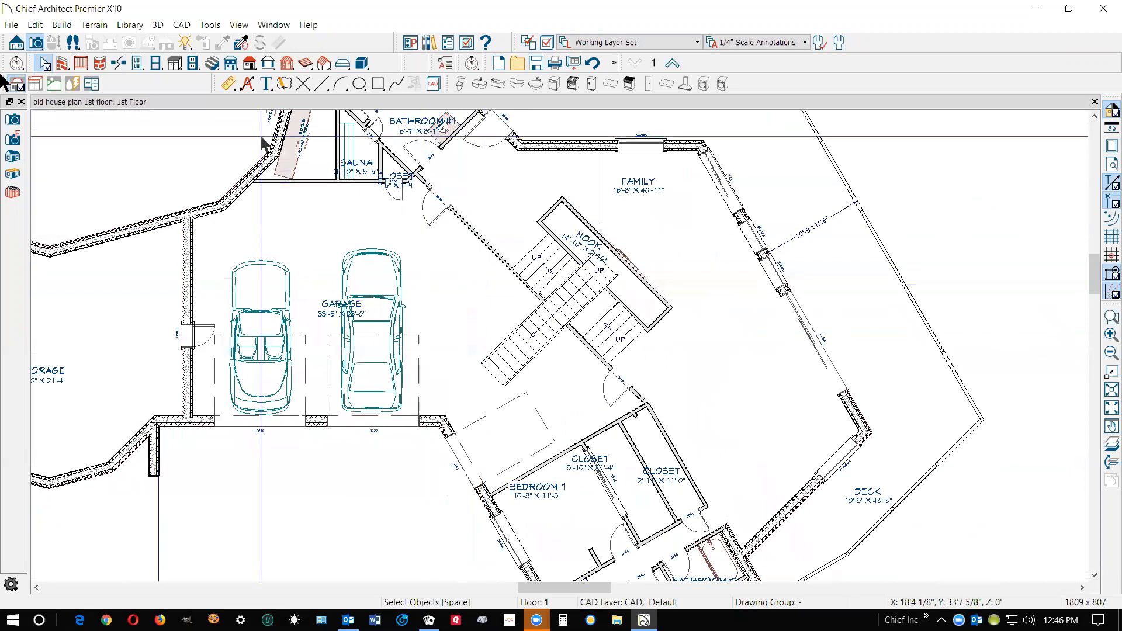
# Review the rough and finished ceiling heights in the current floor defaults for Floor 1, leaving them as they are
pyautogui.click(35, 25)
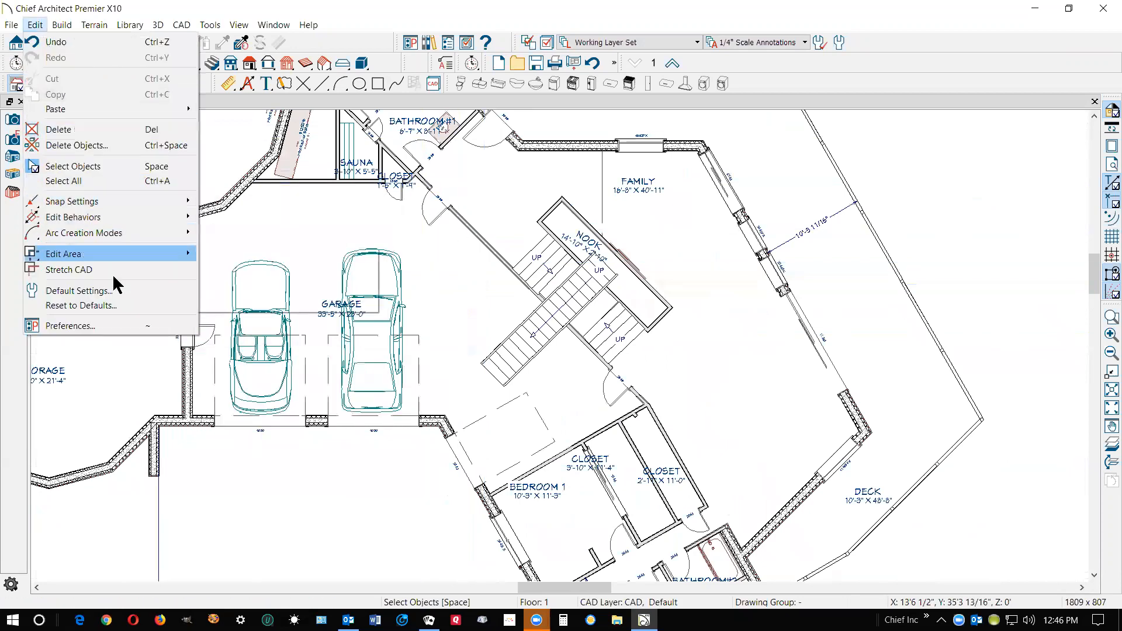
pyautogui.click(112, 291)
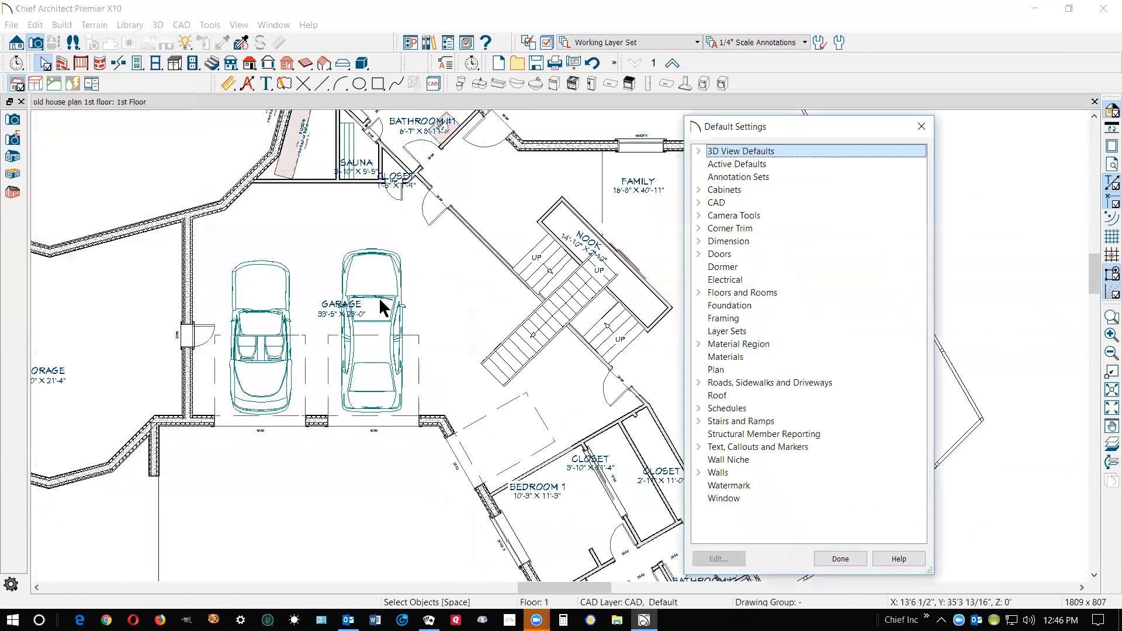
pyautogui.click(698, 292)
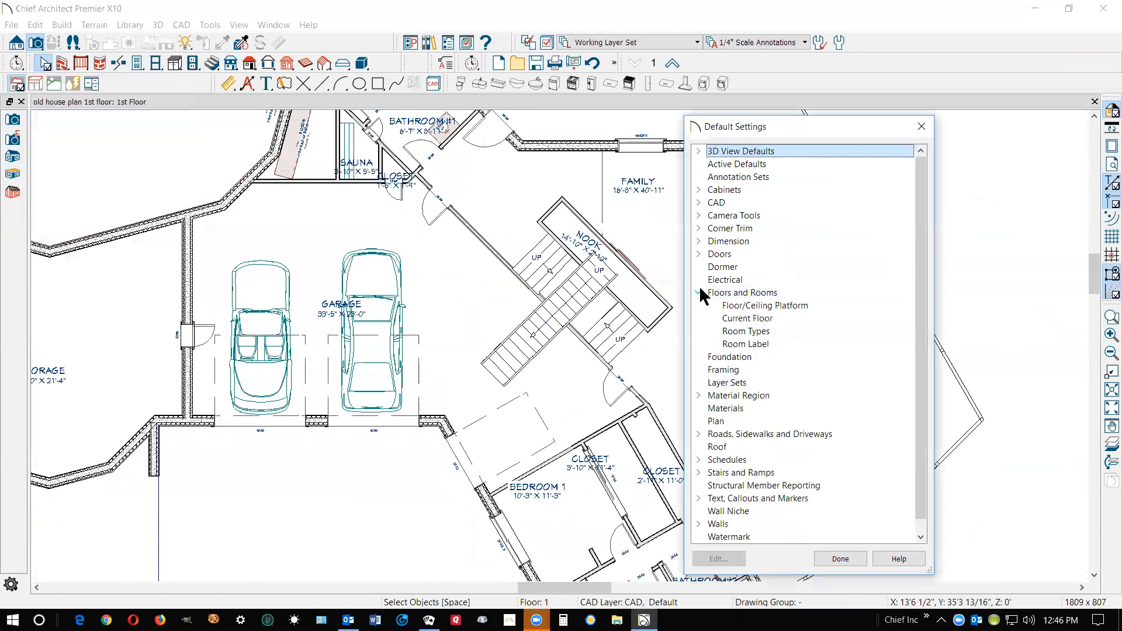
pyautogui.click(742, 318)
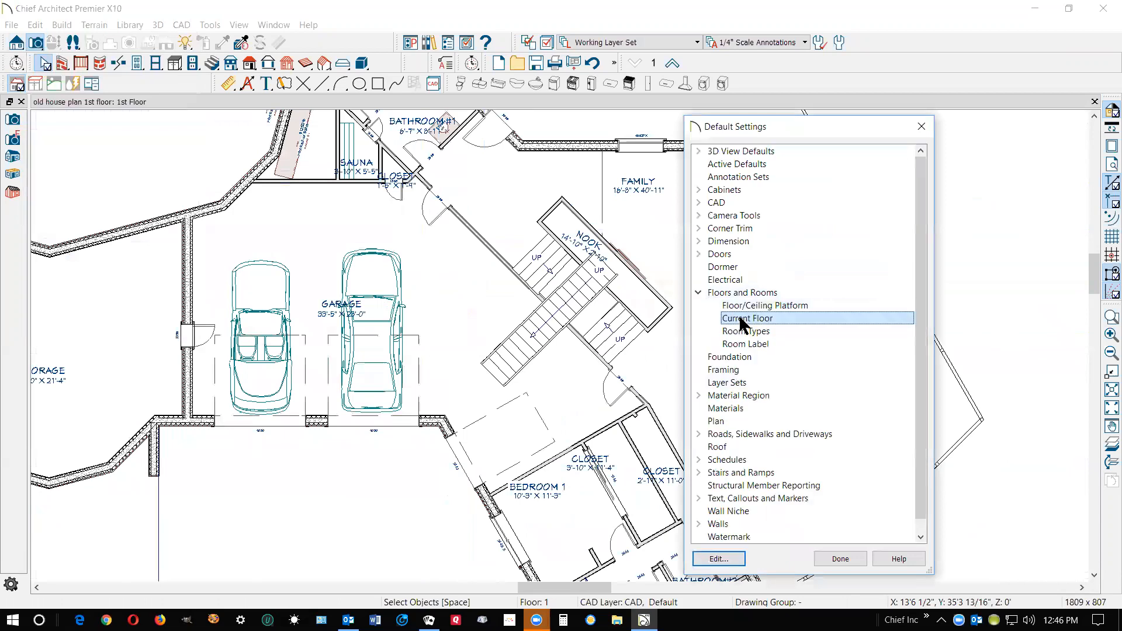
pyautogui.click(719, 559)
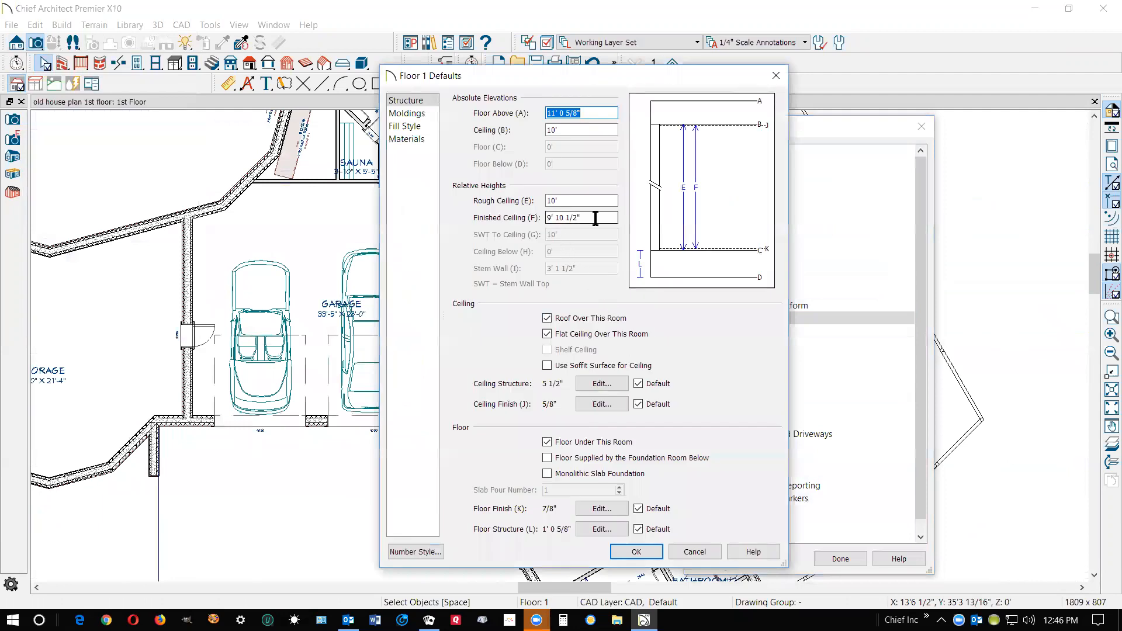
pyautogui.moveTo(595, 218); pyautogui.dragTo(554, 217)
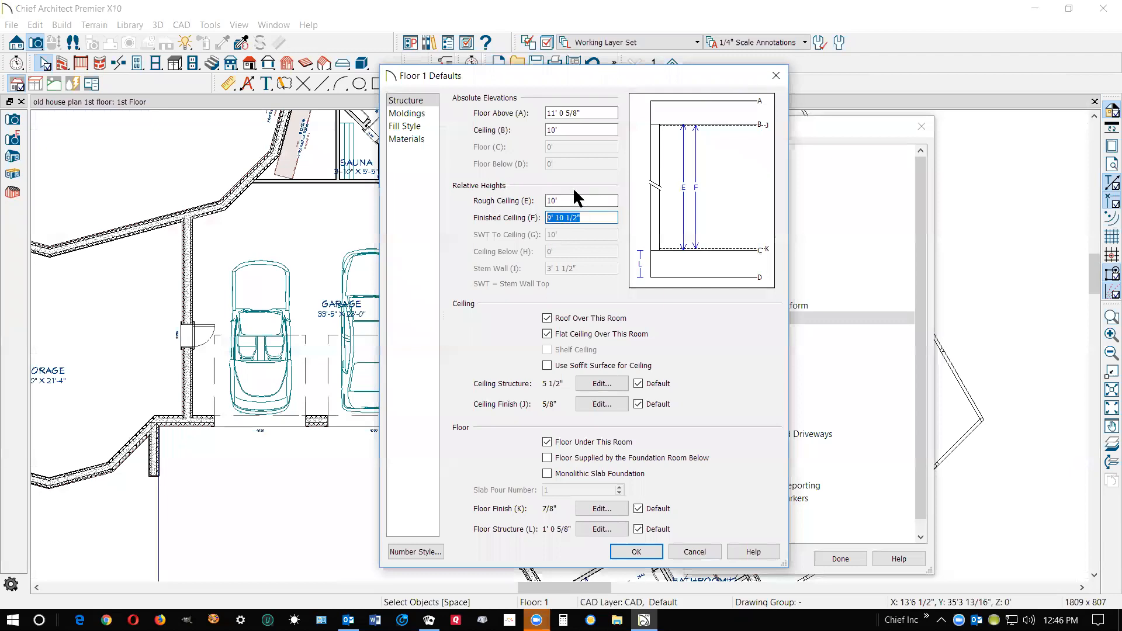
pyautogui.moveTo(562, 201); pyautogui.dragTo(515, 218)
pyautogui.click(694, 551)
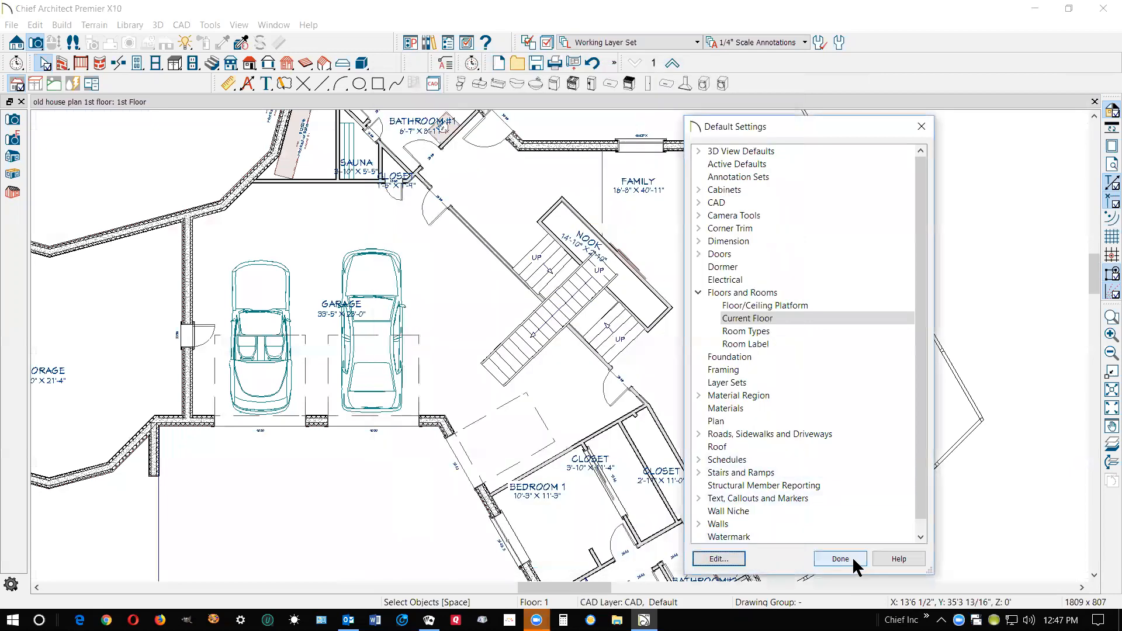
pyautogui.click(854, 561)
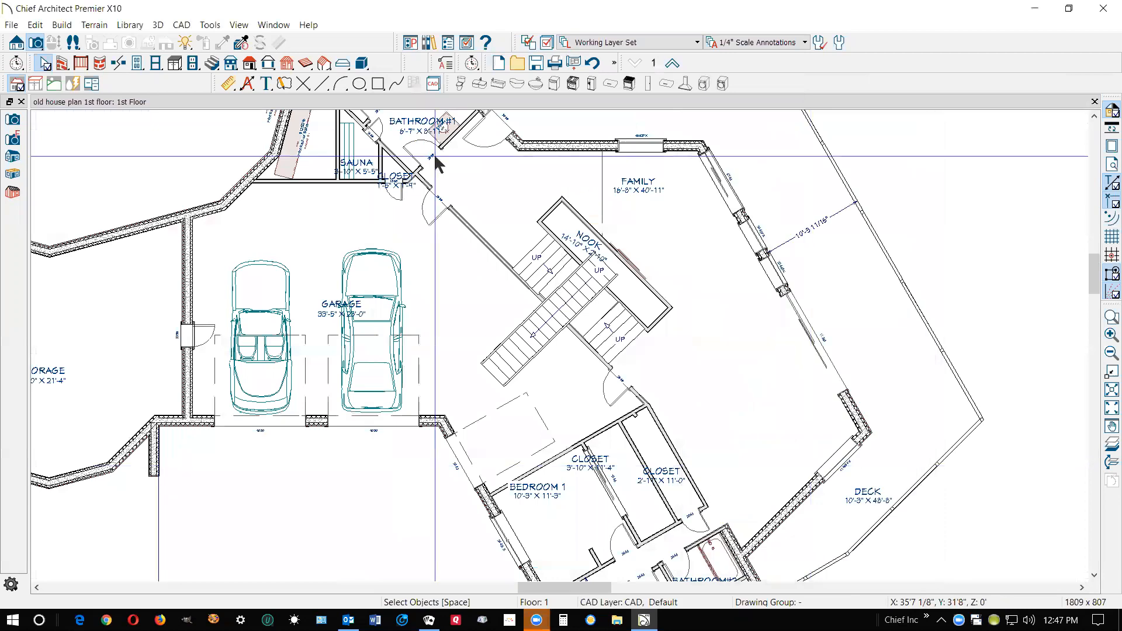
# Go up to the second floor and review the elevations and ceiling heights in its current floor defaults
pyautogui.click(673, 65)
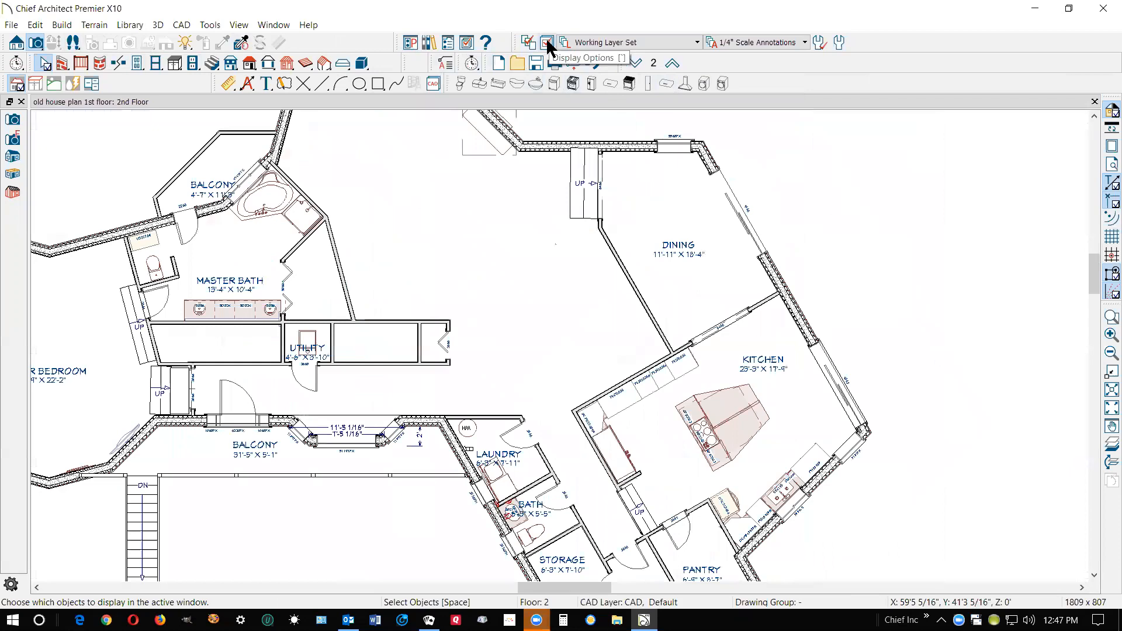
pyautogui.click(37, 25)
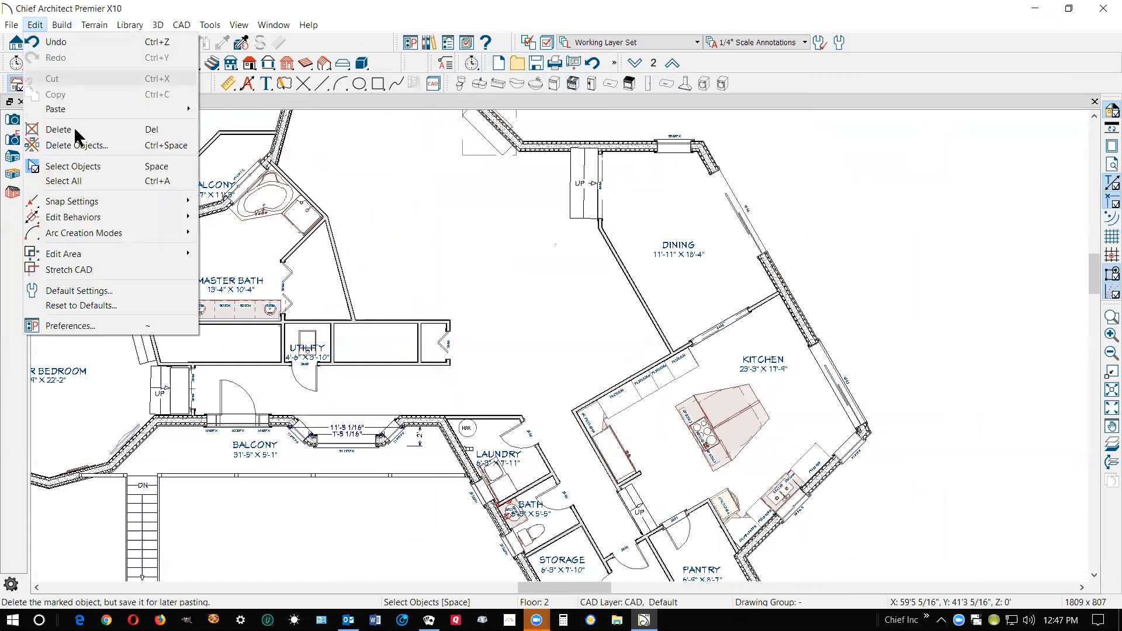
pyautogui.click(109, 292)
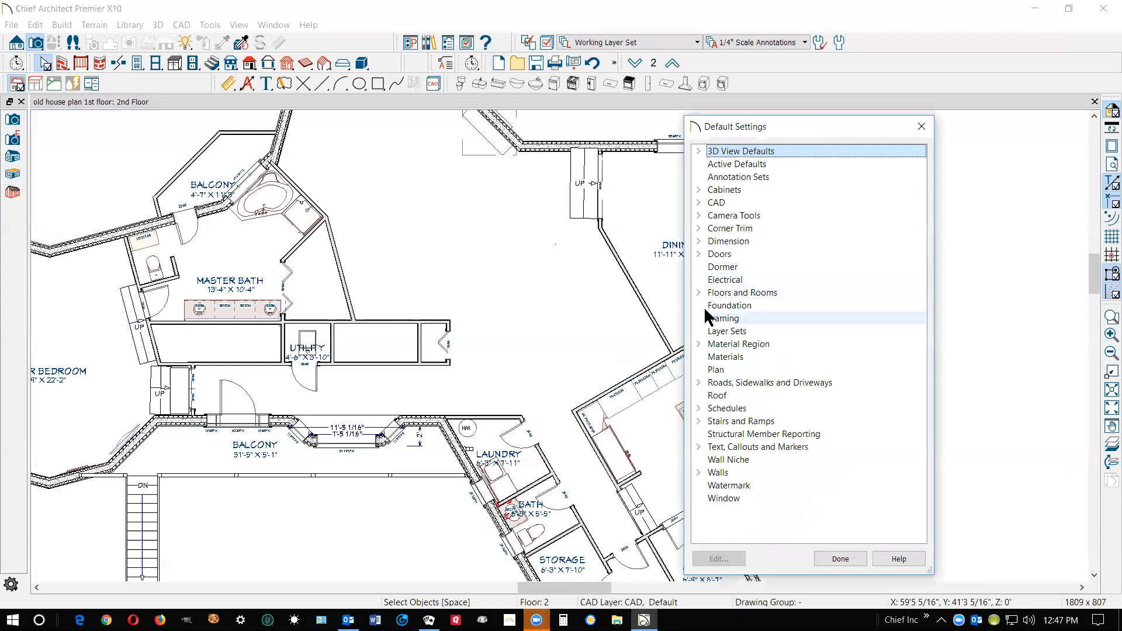
pyautogui.click(699, 292)
pyautogui.click(699, 292)
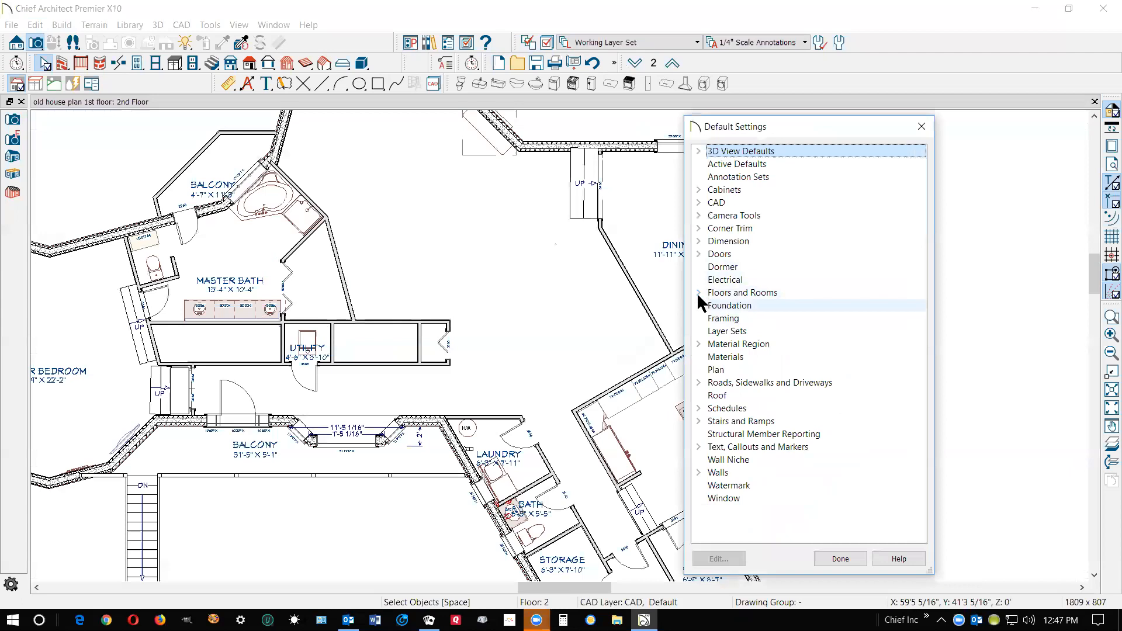
pyautogui.click(698, 292)
pyautogui.click(732, 319)
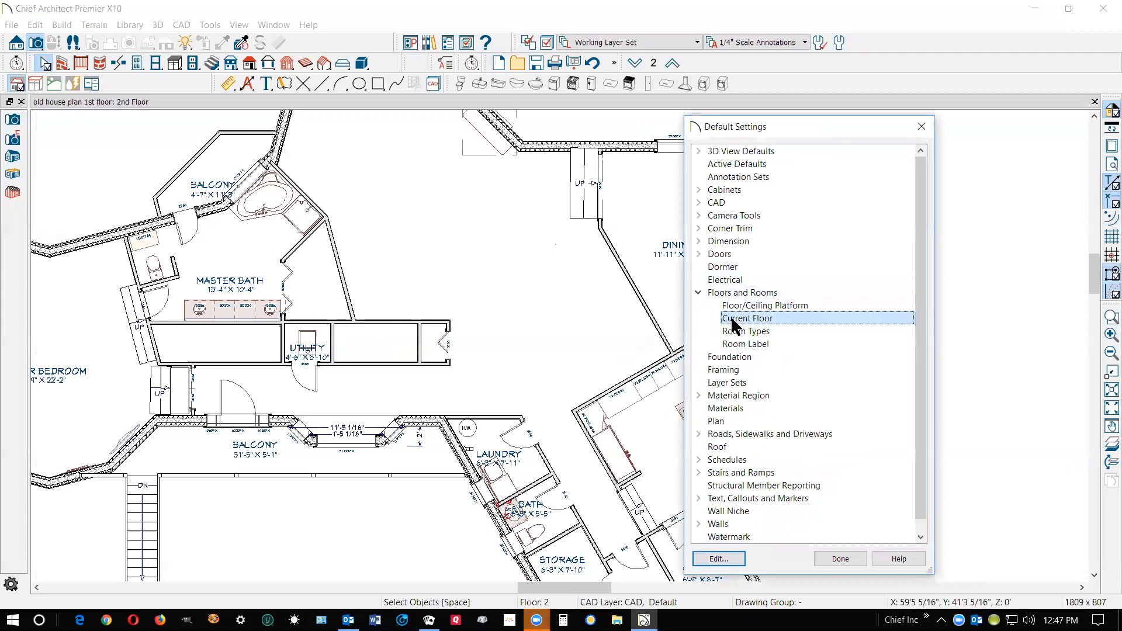
pyautogui.click(719, 559)
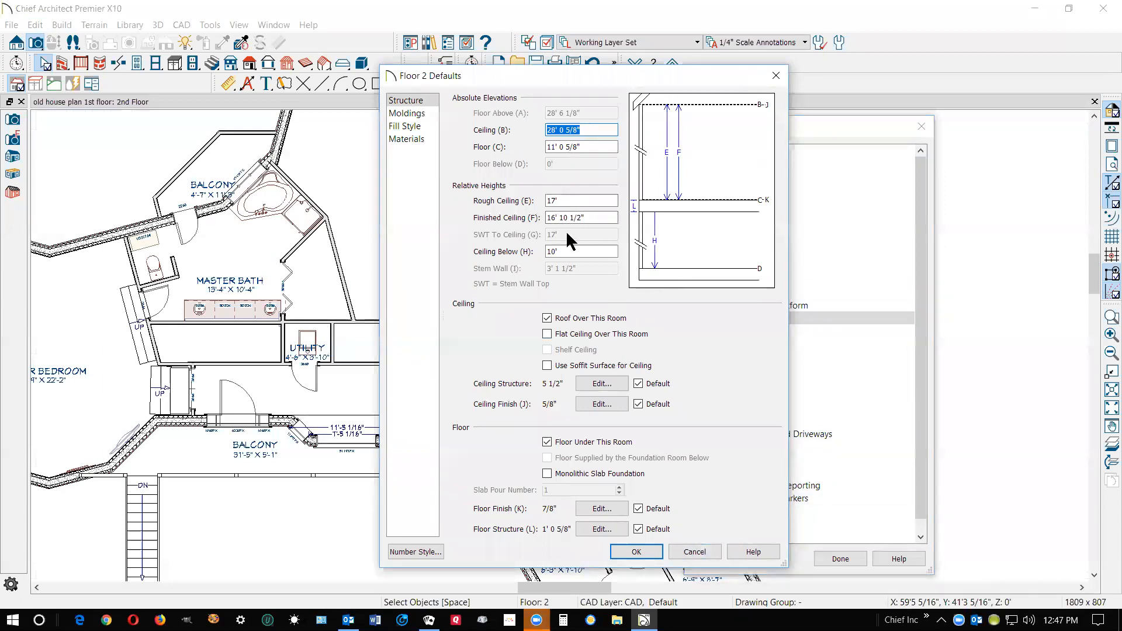
pyautogui.click(701, 552)
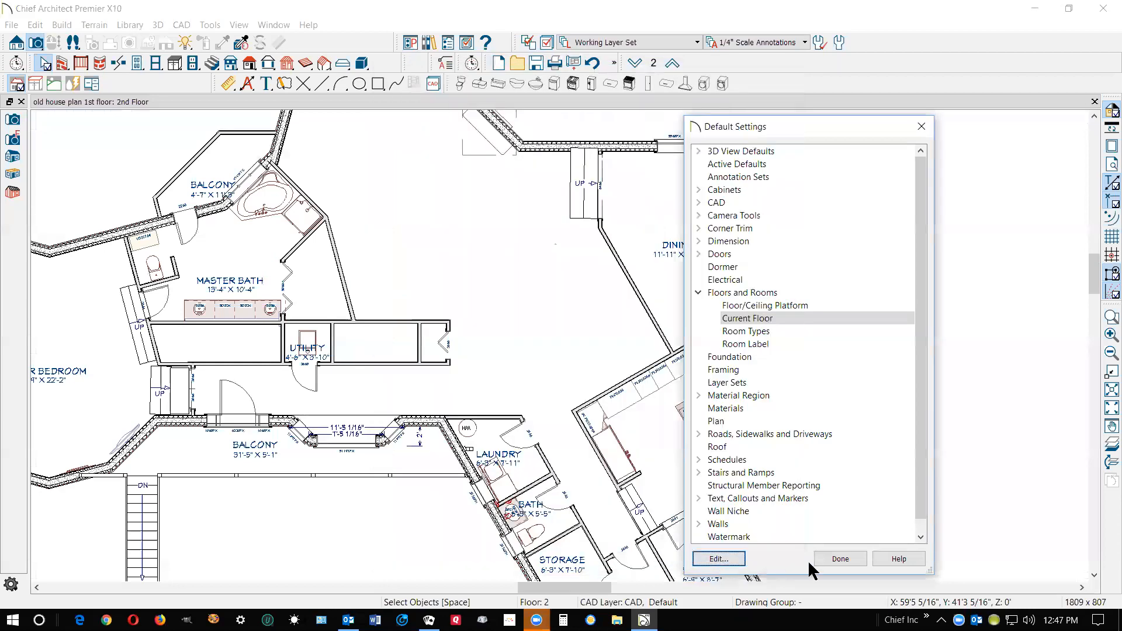
pyautogui.click(823, 558)
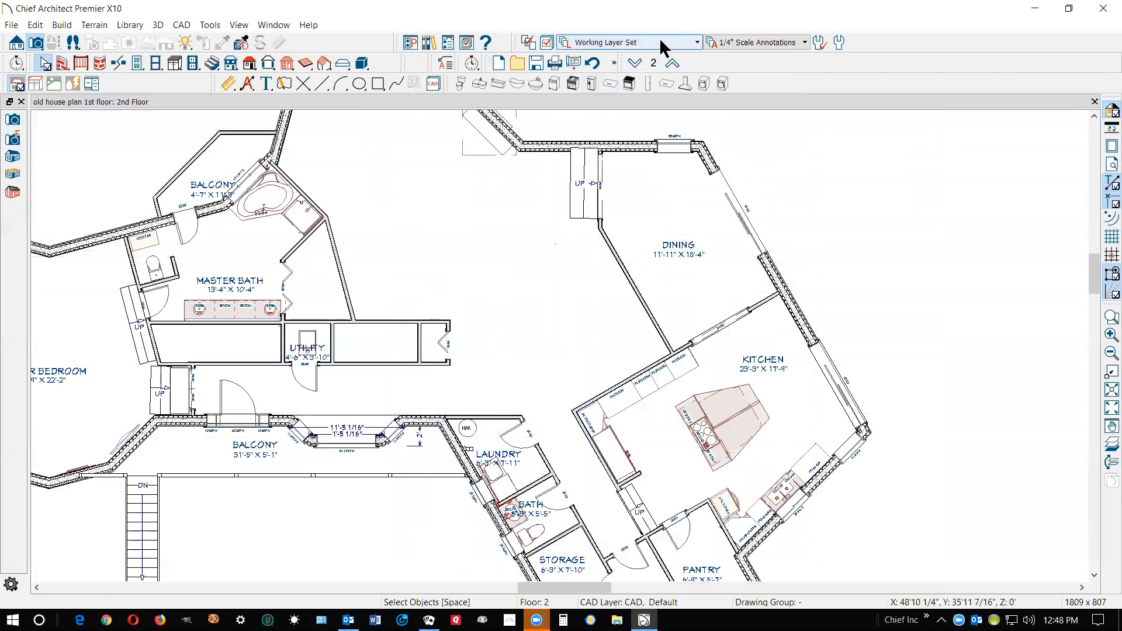
# Return to the first floor and shorten the straight garage stair section to about 8'-7", ending at the garage wall by the nook
pyautogui.click(634, 63)
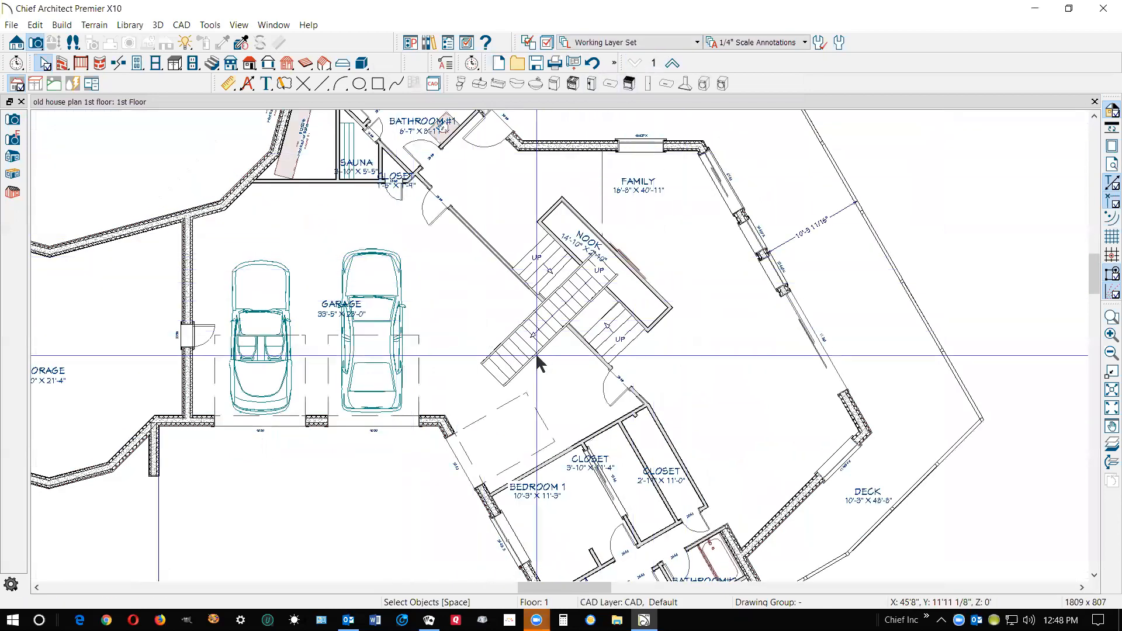
pyautogui.scroll(3, 601, 304)
pyautogui.scroll(1, 600, 302)
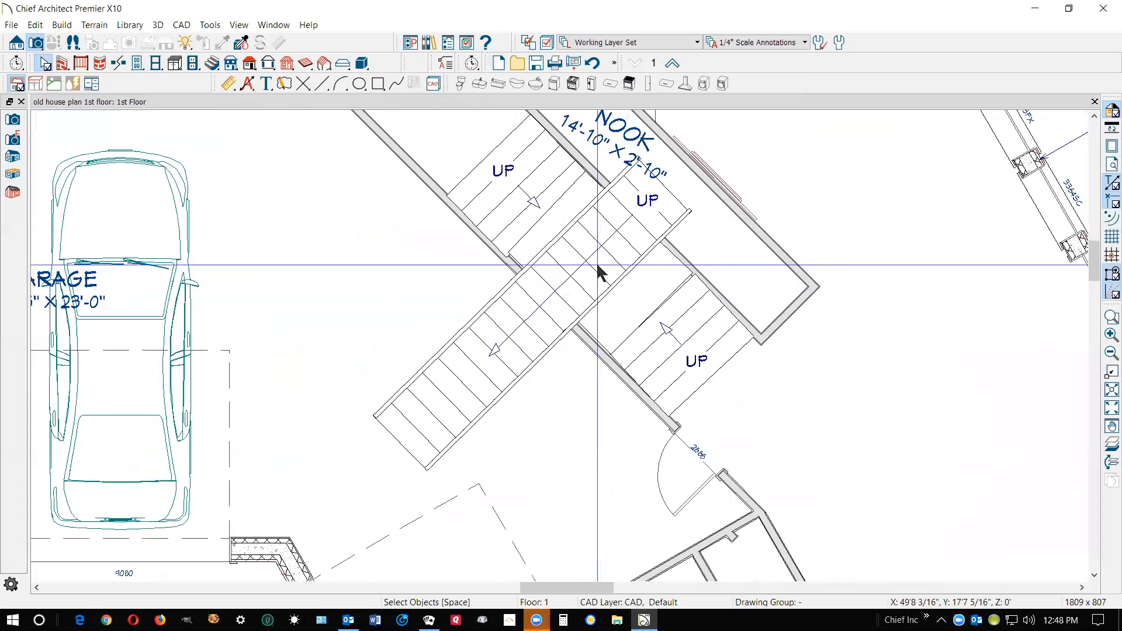
pyautogui.click(596, 272)
pyautogui.moveTo(661, 184); pyautogui.dragTo(547, 293)
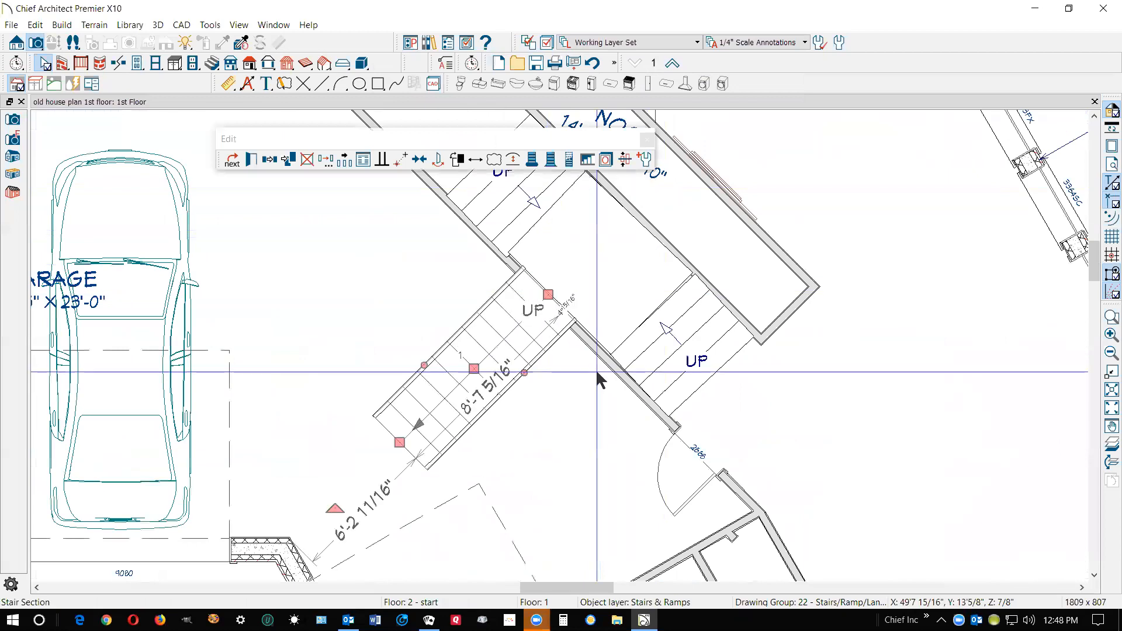
pyautogui.click(596, 372)
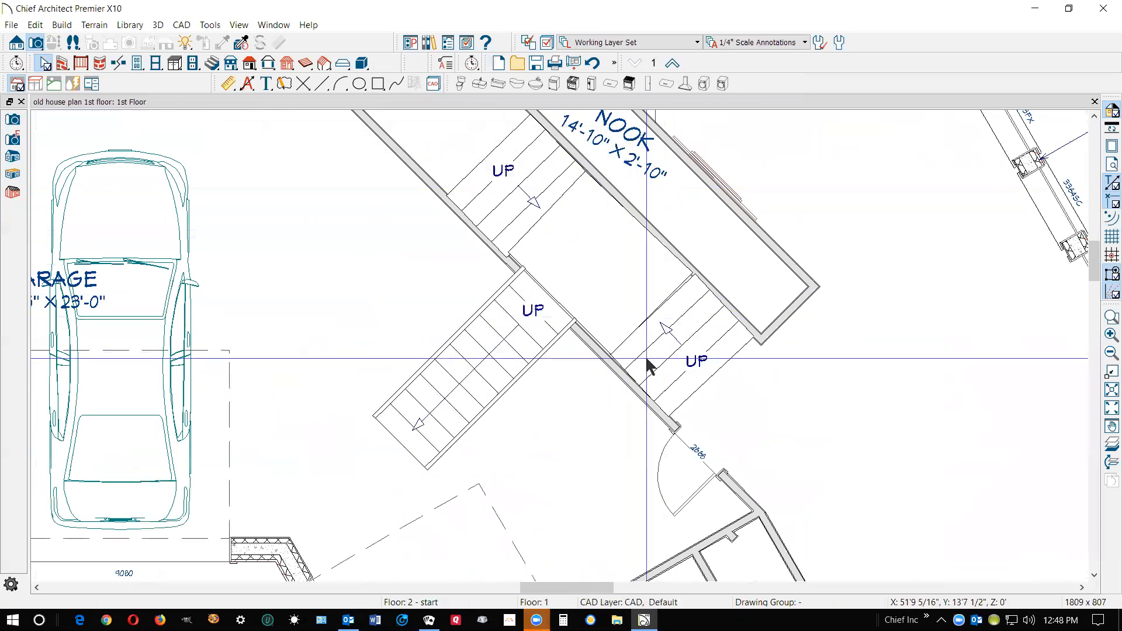
# Align the stair section between the garage wall and the nook with that wall using Make Parallel/Perpendicular
pyautogui.scroll(2, 649, 358)
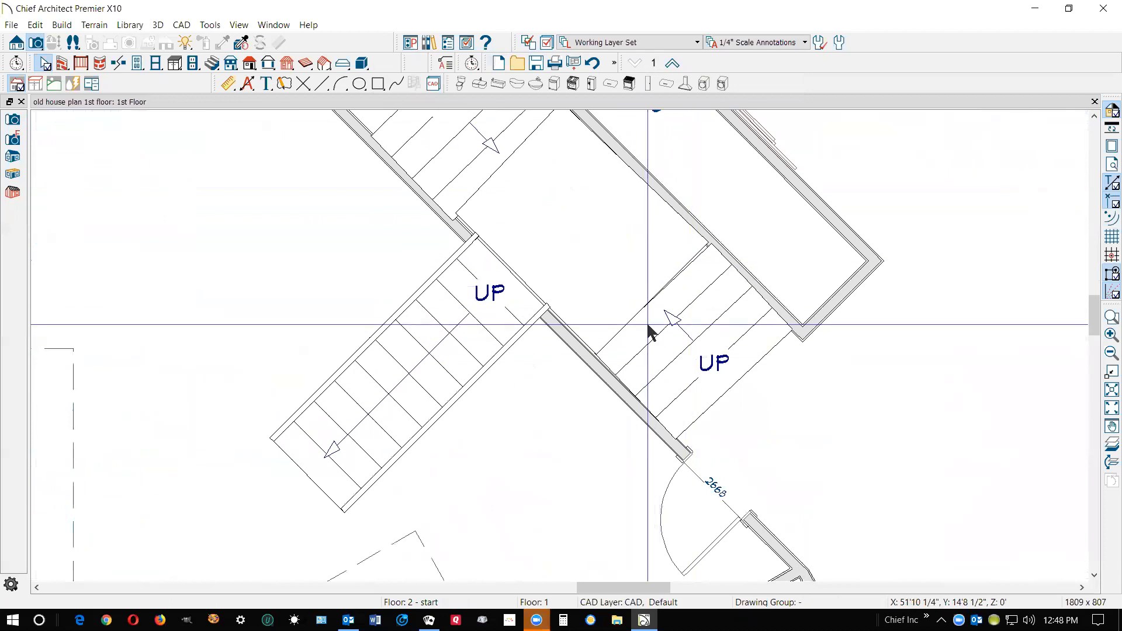
pyautogui.scroll(2, 688, 287)
pyautogui.scroll(2, 687, 285)
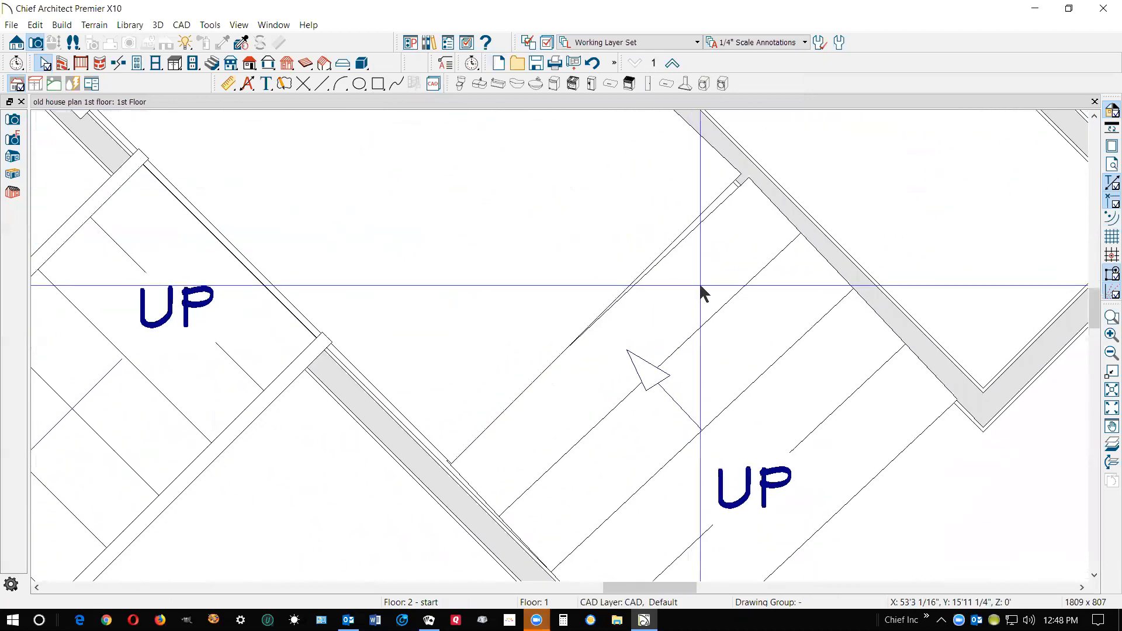
pyautogui.scroll(-2, 696, 285)
pyautogui.click(692, 318)
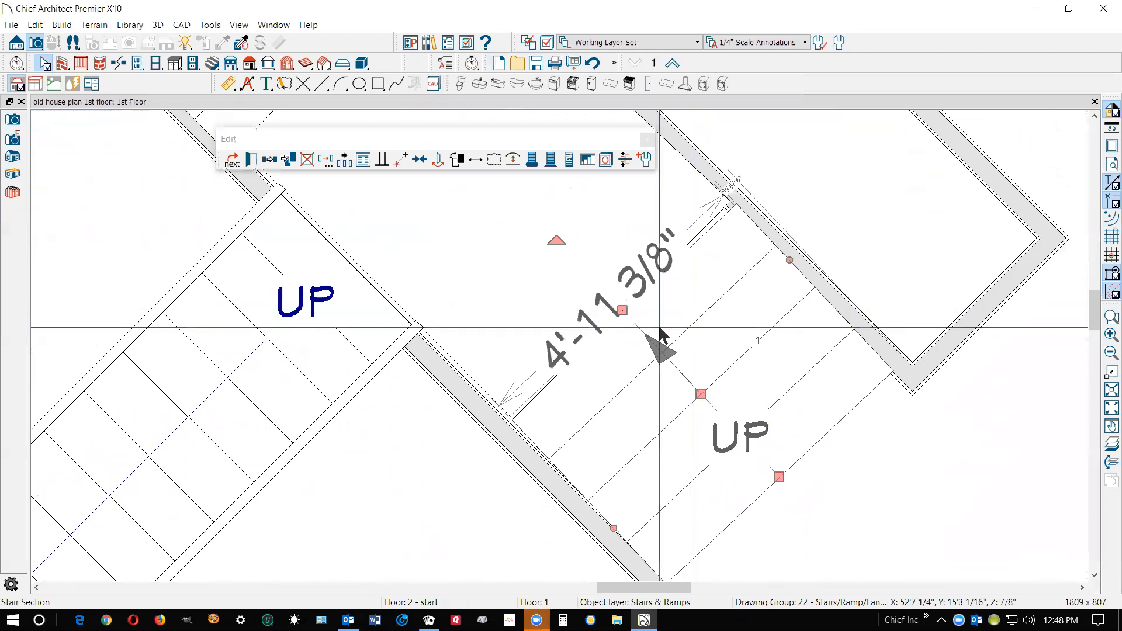
pyautogui.click(381, 159)
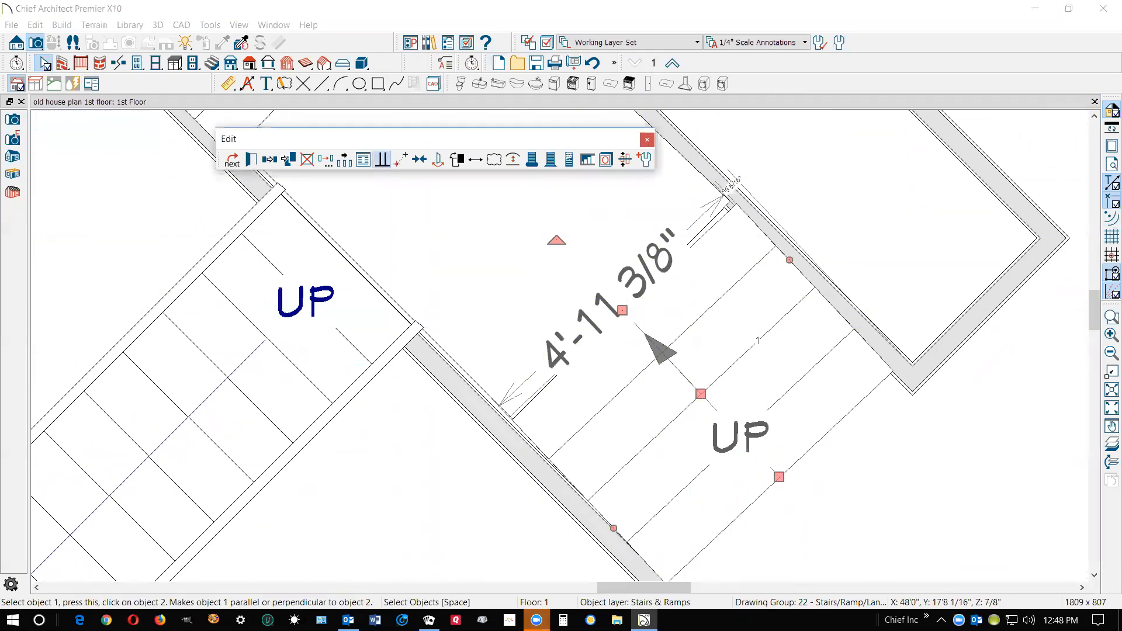
pyautogui.click(533, 445)
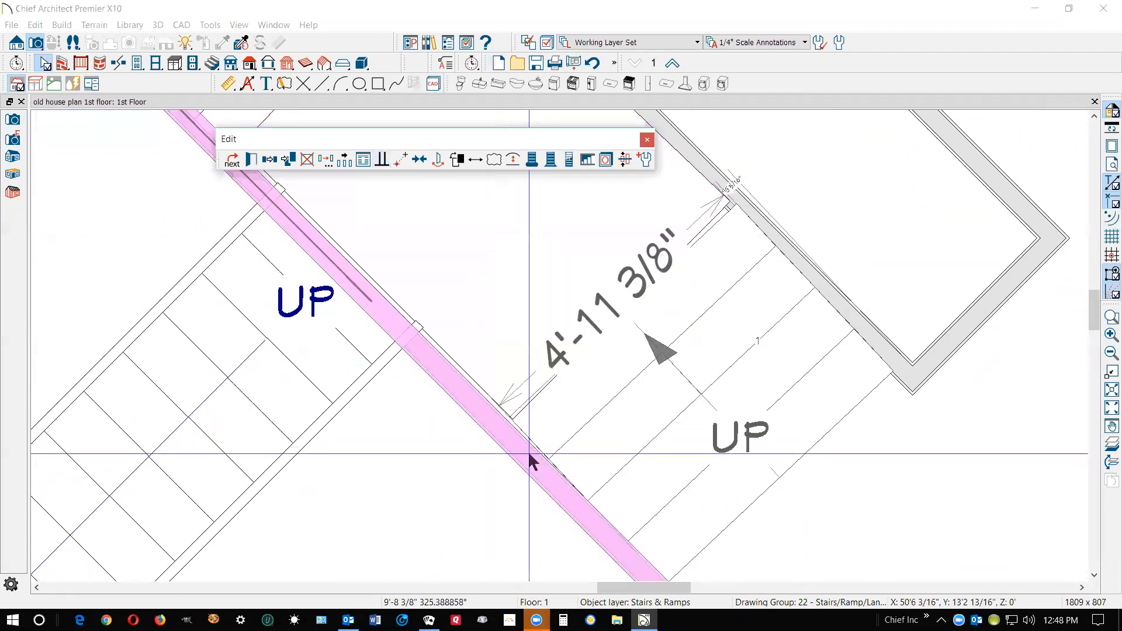
pyautogui.click(534, 447)
pyautogui.click(534, 449)
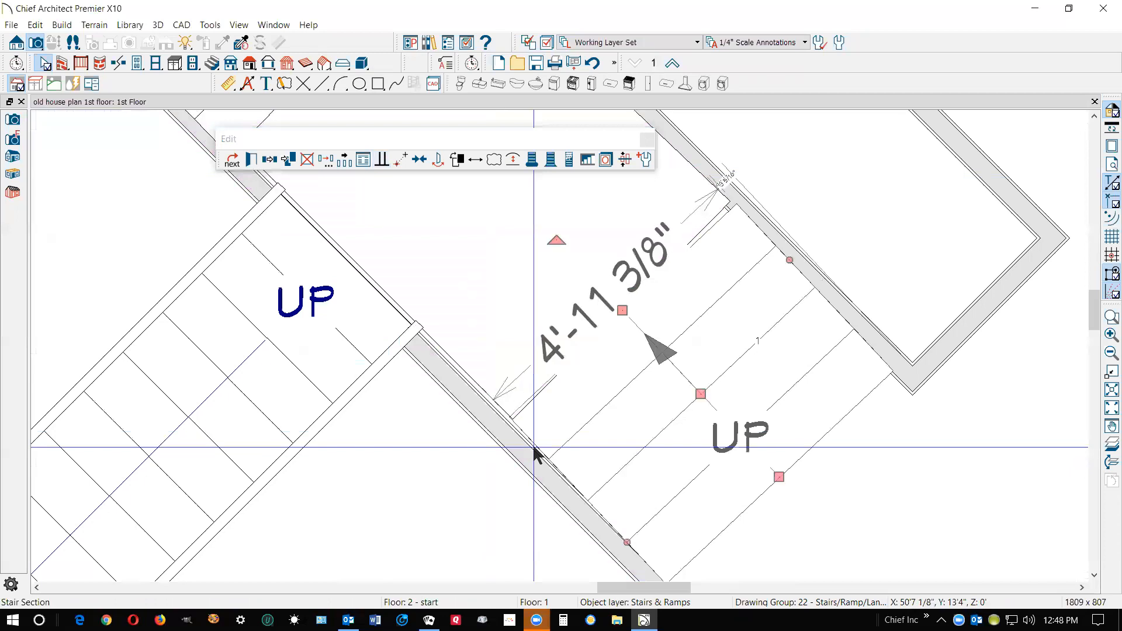
pyautogui.press('Escape')
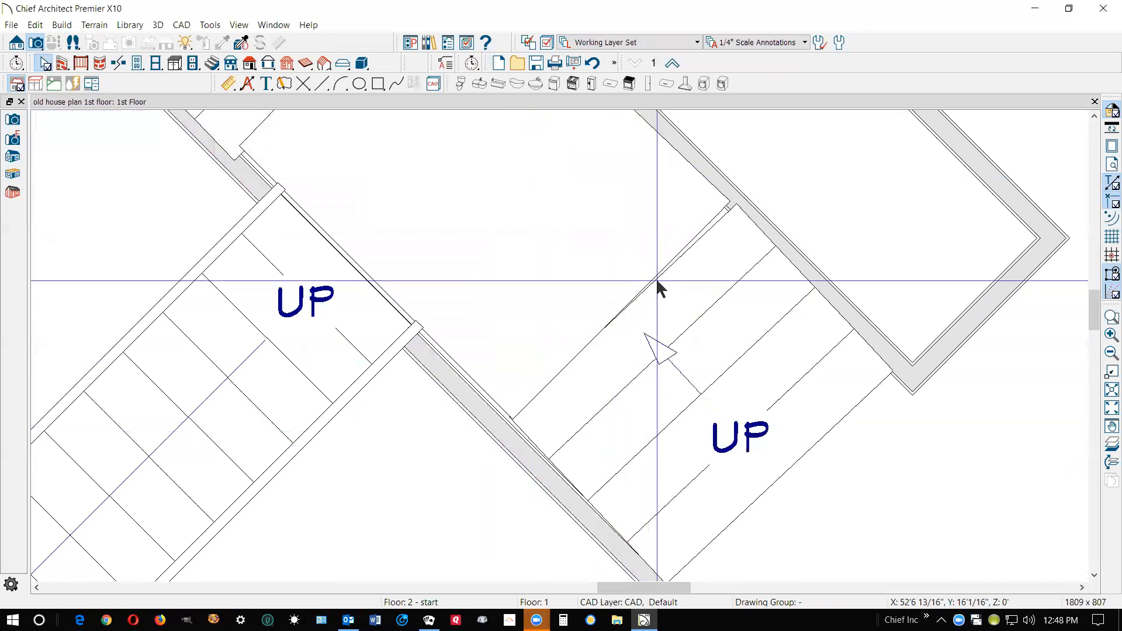
# Align the stair landing with the garage wall using Make Parallel/Perpendicular
pyautogui.click(662, 258)
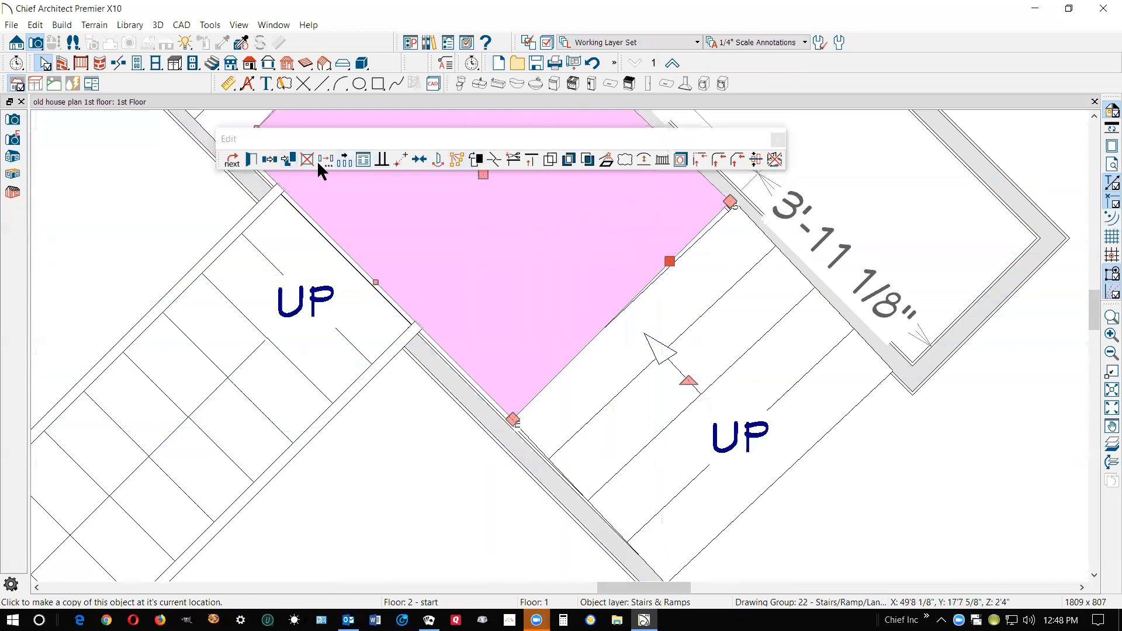
pyautogui.click(384, 158)
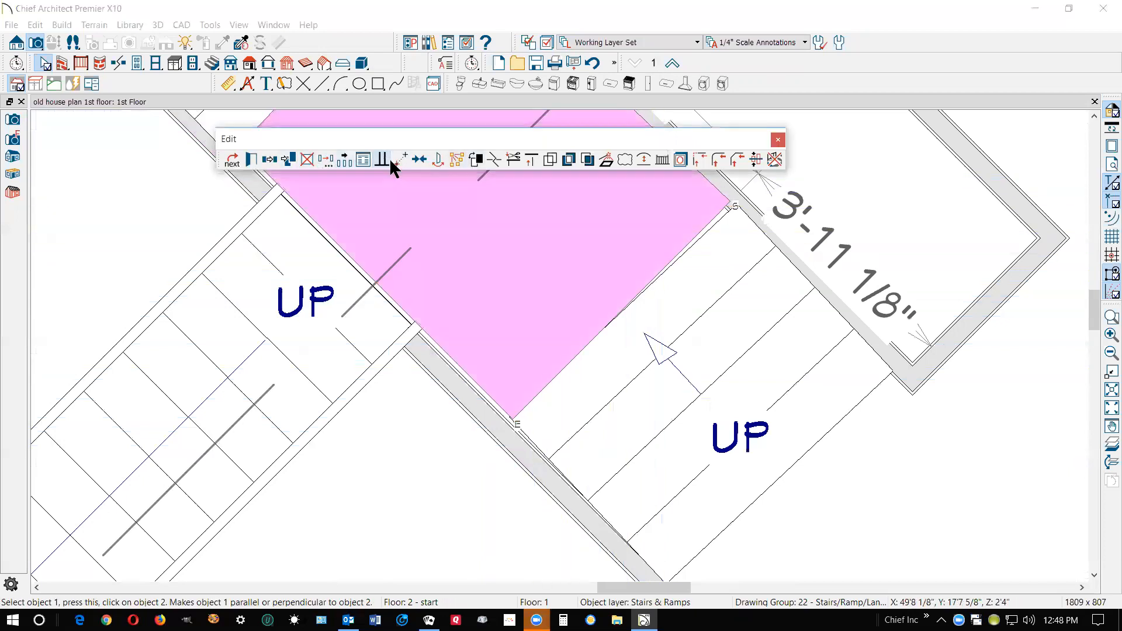
pyautogui.click(502, 444)
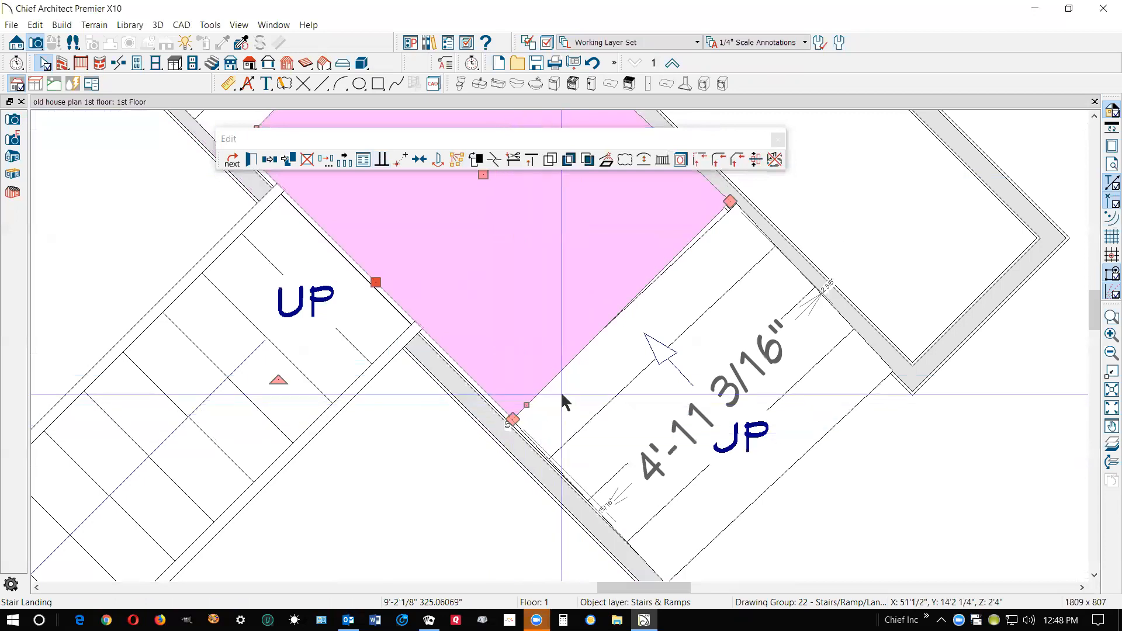
# Stretch the landing's corner out to the nook wall and fit its opposite edge against the garage wall
pyautogui.scroll(1, 572, 371)
pyautogui.scroll(1, 572, 374)
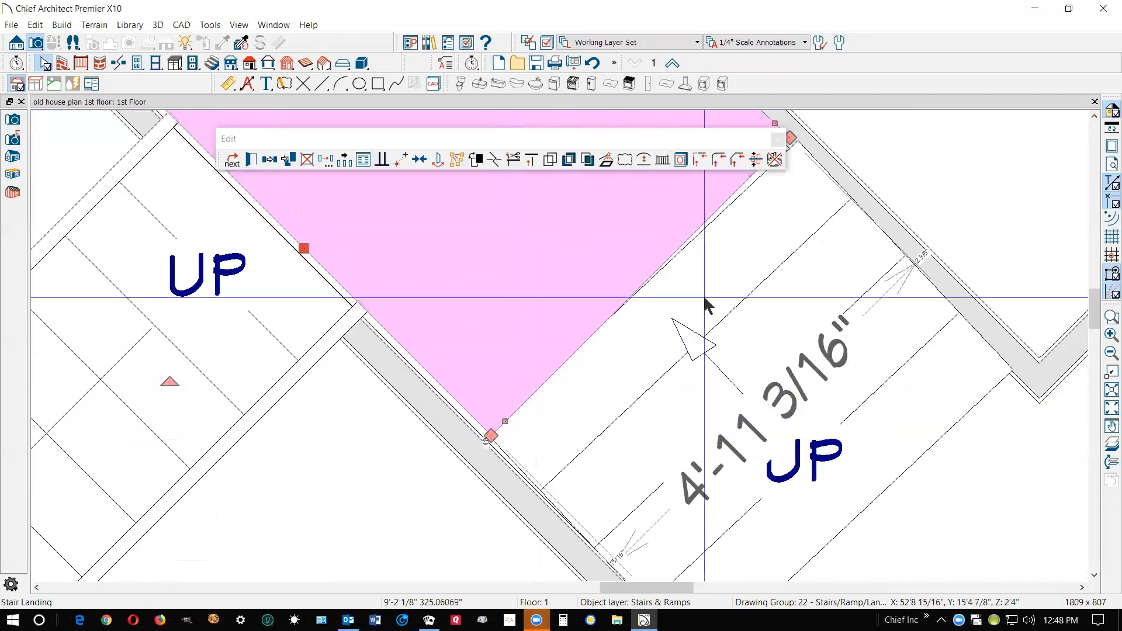
pyautogui.moveTo(748, 135); pyautogui.dragTo(701, 142)
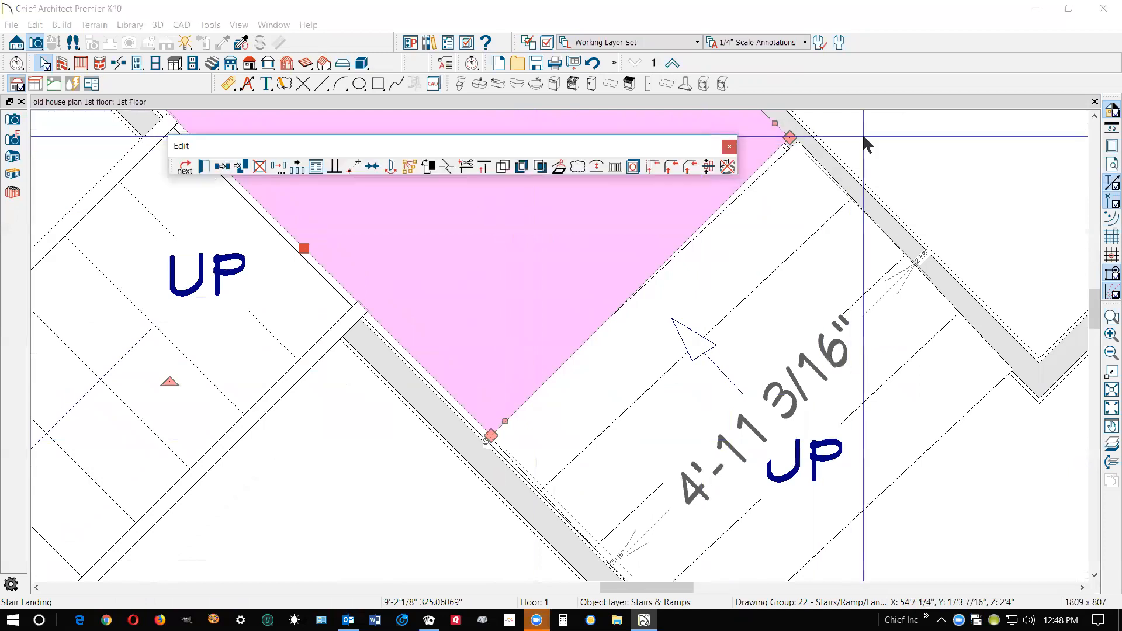
pyautogui.moveTo(789, 138); pyautogui.dragTo(797, 140)
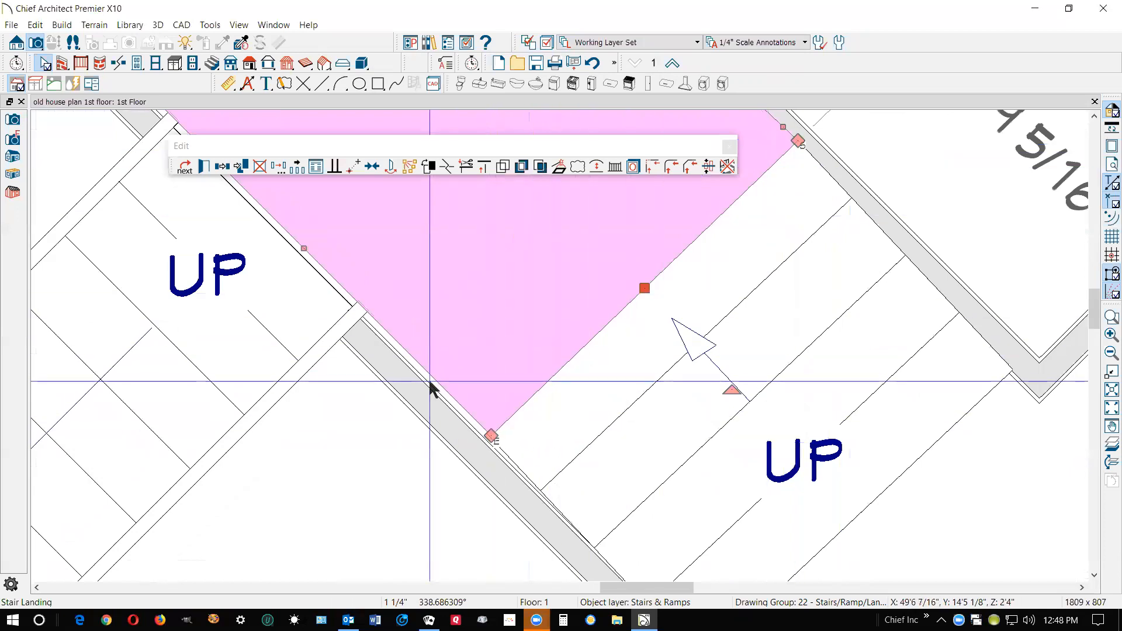
pyautogui.moveTo(429, 383); pyautogui.dragTo(430, 383)
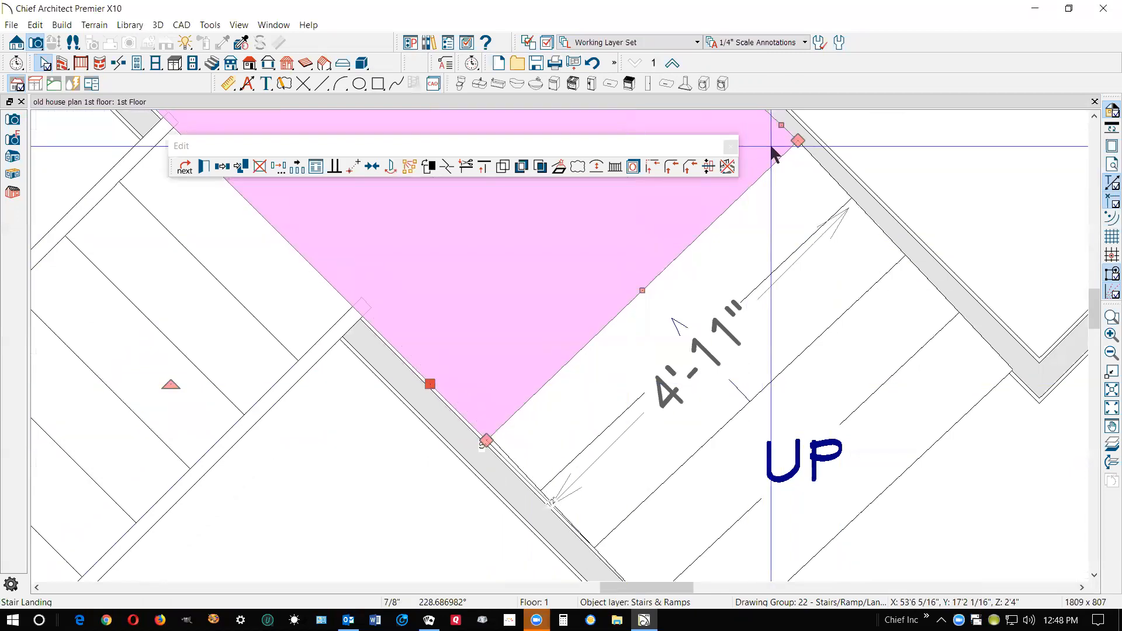
pyautogui.moveTo(777, 127)
pyautogui.mouseDown()
pyautogui.moveTo(764, 139)
pyautogui.moveTo(780, 139)
pyautogui.moveTo(767, 149)
pyautogui.moveTo(777, 141)
pyautogui.mouseUp()
# Pull the side of the lower stair section in slightly from the nook wall
pyautogui.click(851, 254)
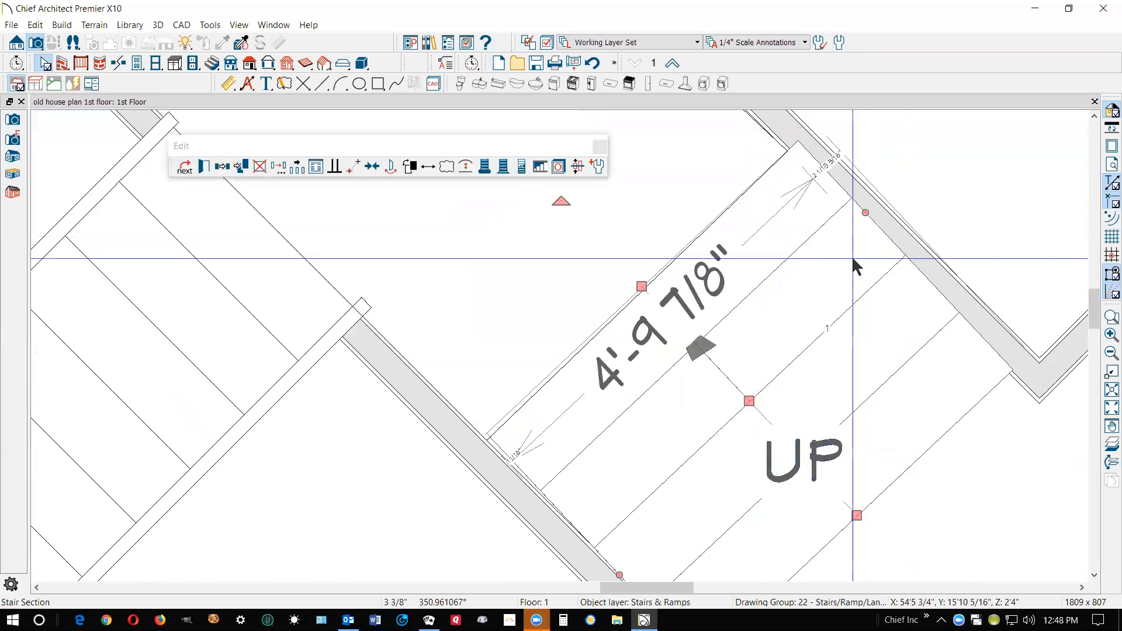
pyautogui.moveTo(865, 213)
pyautogui.mouseDown()
pyautogui.moveTo(852, 215)
pyautogui.moveTo(861, 225)
pyautogui.mouseUp()
pyautogui.press('Escape')
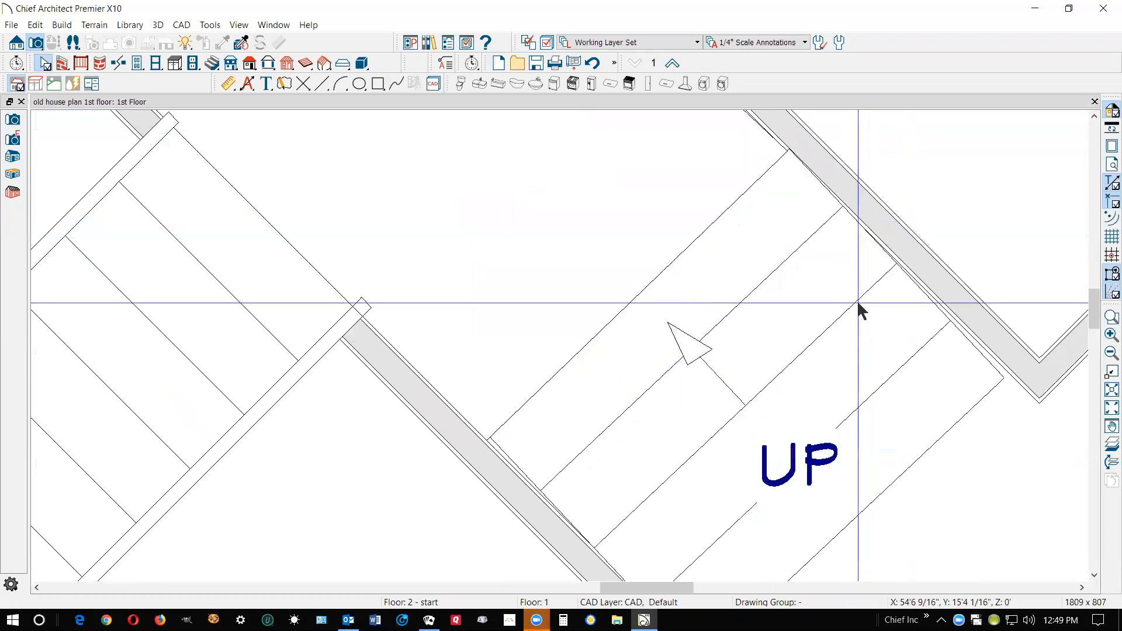
# Check the wall angles in the specifications of the garage wall and the nook wall, leaving both walls as they are
pyautogui.scroll(-2, 866, 271)
pyautogui.scroll(-1, 754, 310)
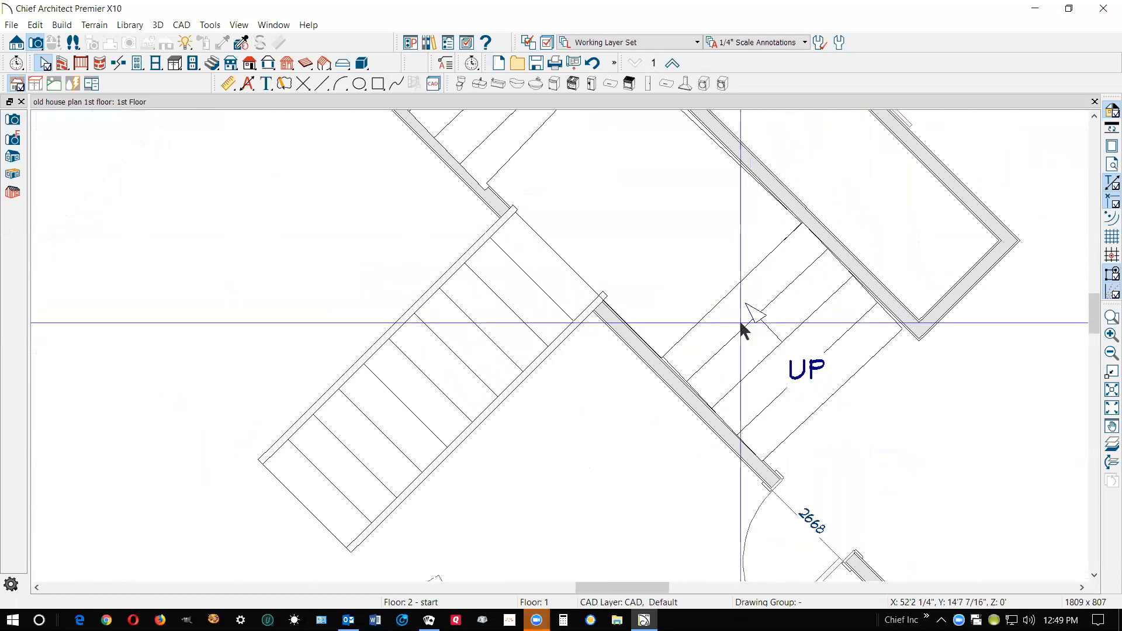
pyautogui.click(687, 404)
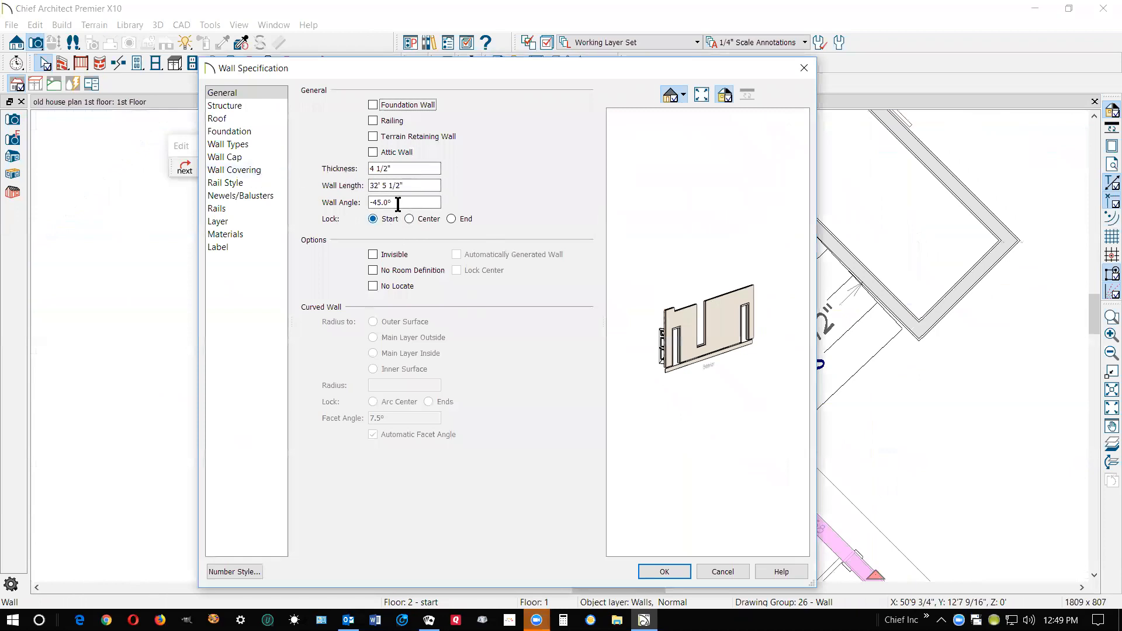
pyautogui.click(723, 571)
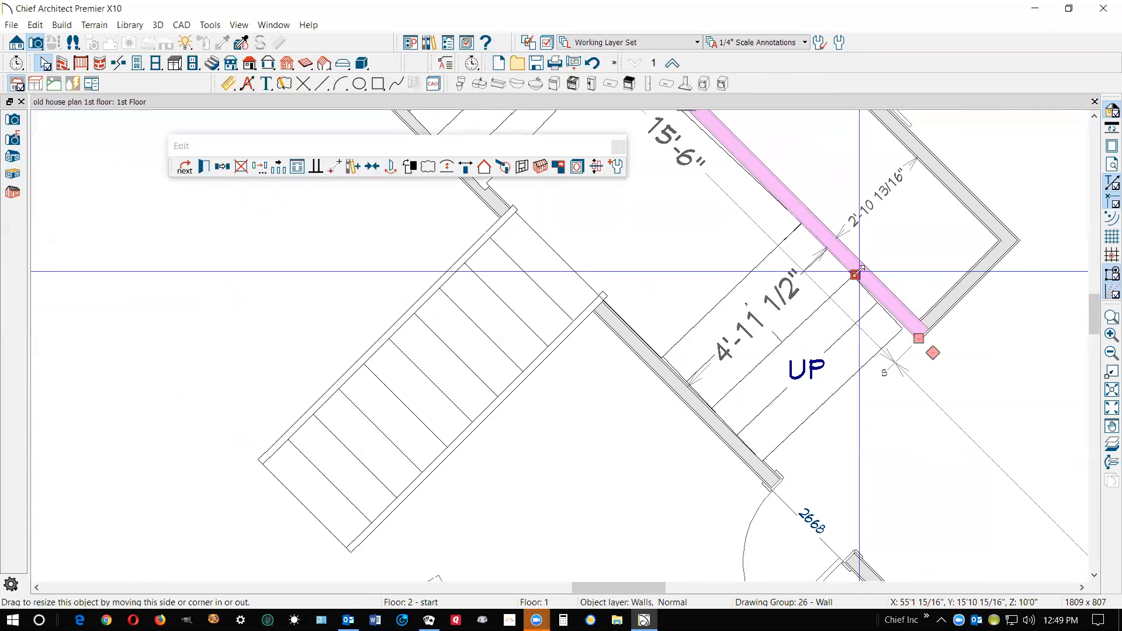
pyautogui.hotkey('ctrl', 'e')
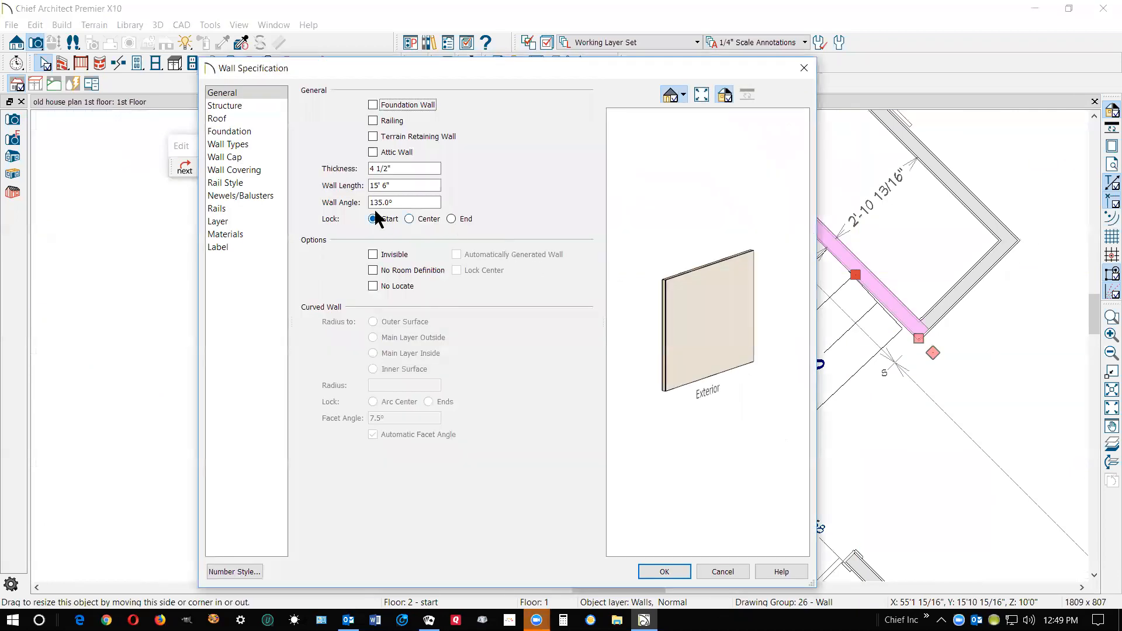
pyautogui.click(722, 571)
# Align the lower stair section with the nook wall using Make Parallel/Perpendicular
pyautogui.click(800, 386)
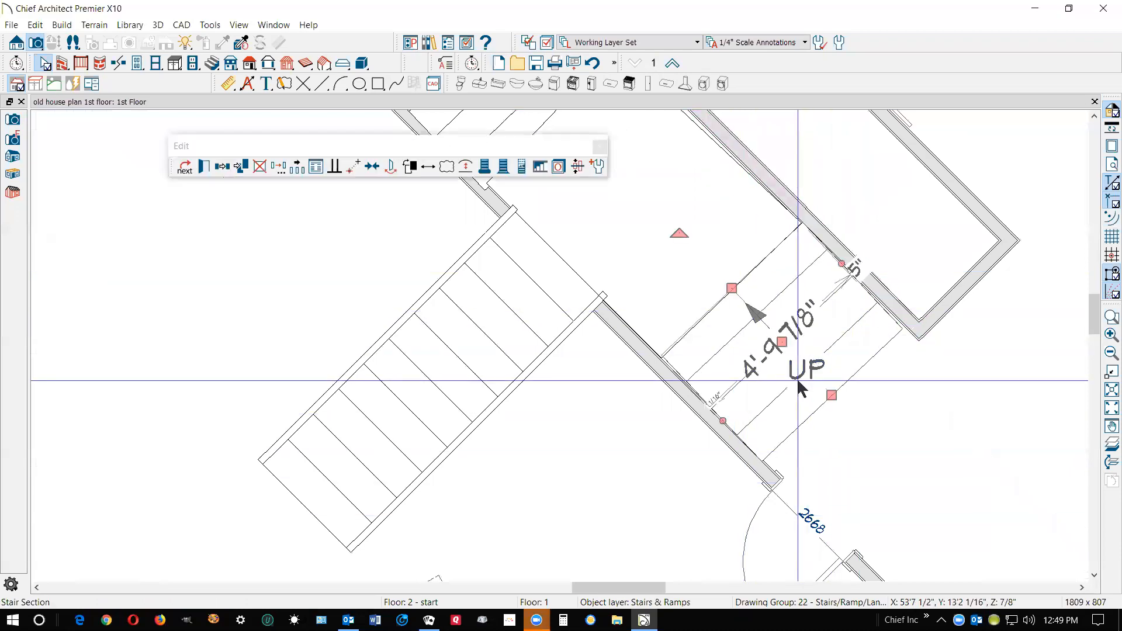
pyautogui.click(335, 168)
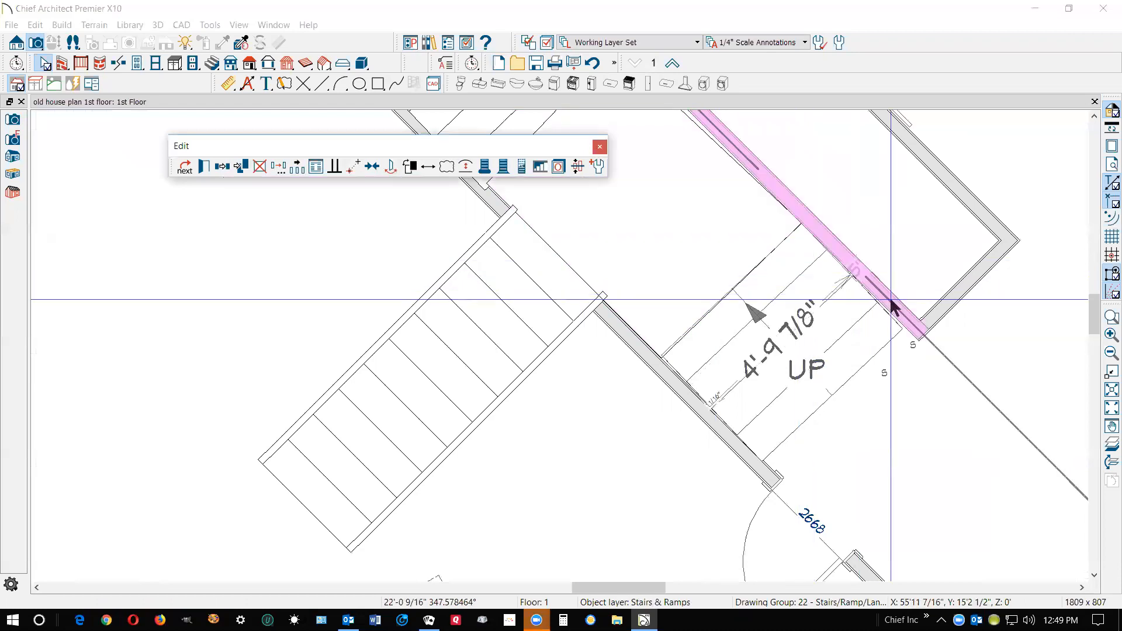
pyautogui.click(905, 319)
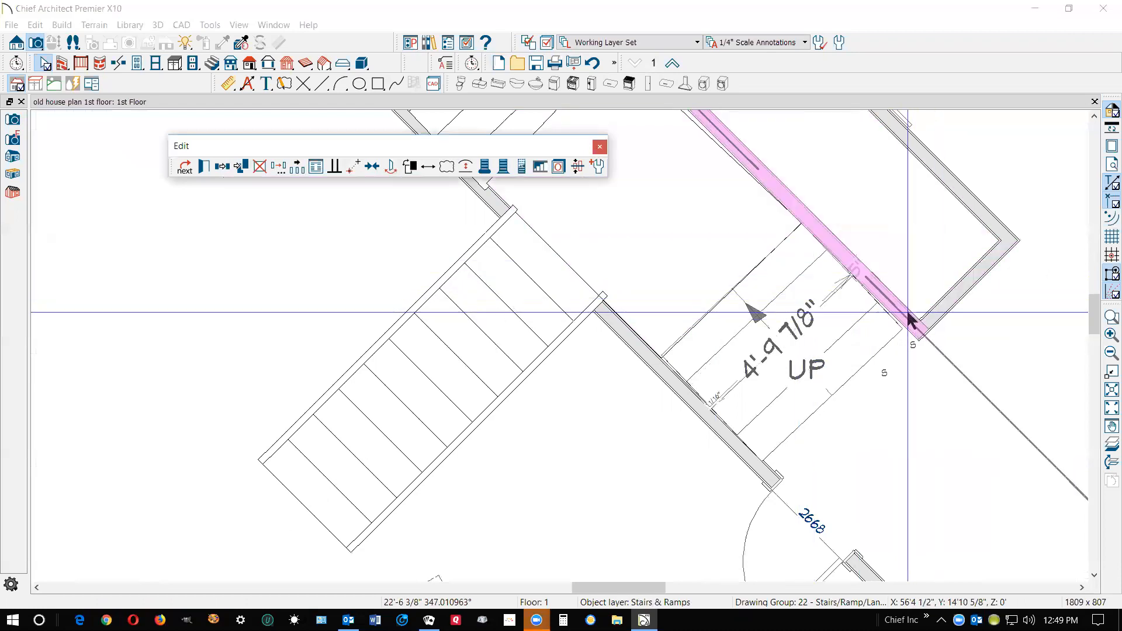
pyautogui.click(822, 419)
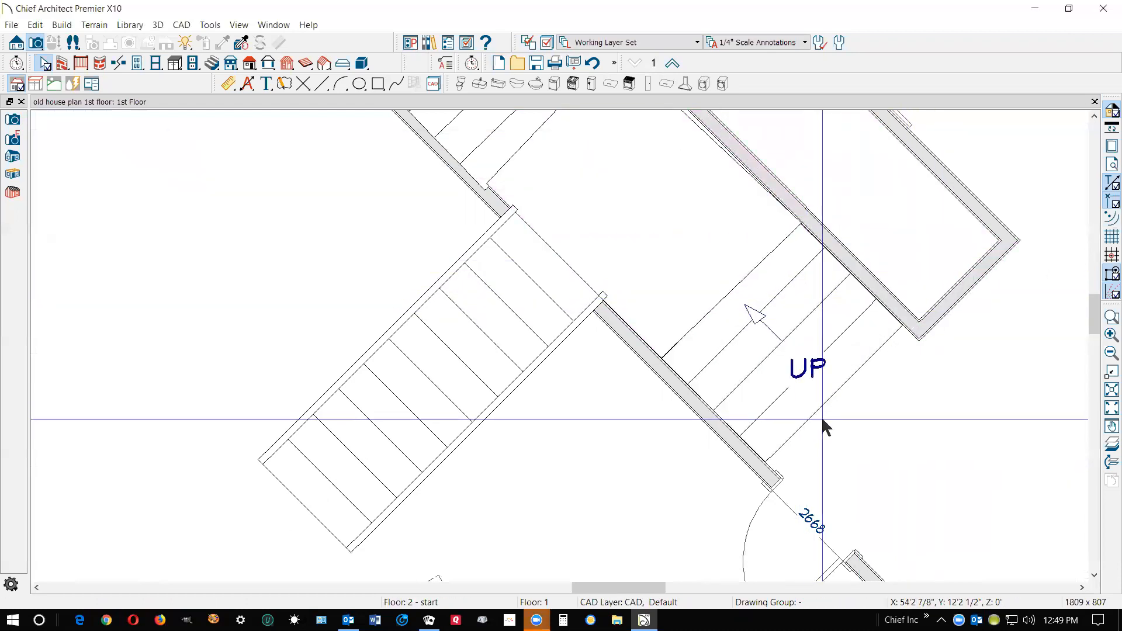
# Pull the landing's edge back about 11" from the upper stair section
pyautogui.scroll(1, 823, 394)
pyautogui.scroll(3, 648, 324)
pyautogui.scroll(-10, 678, 336)
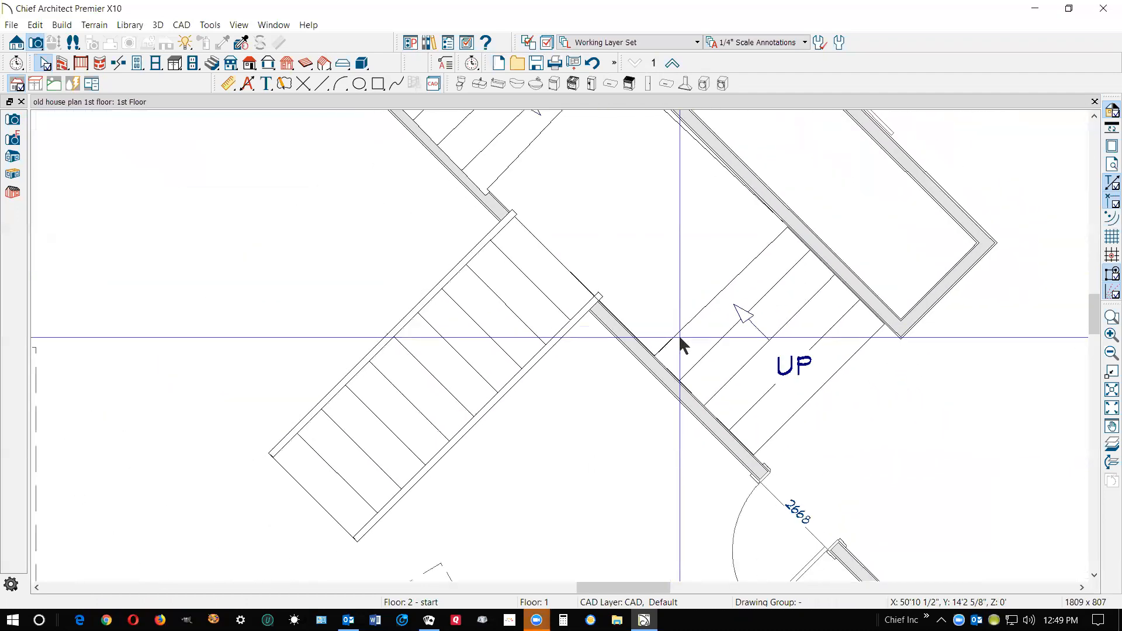
pyautogui.scroll(5, 602, 228)
pyautogui.scroll(2, 600, 221)
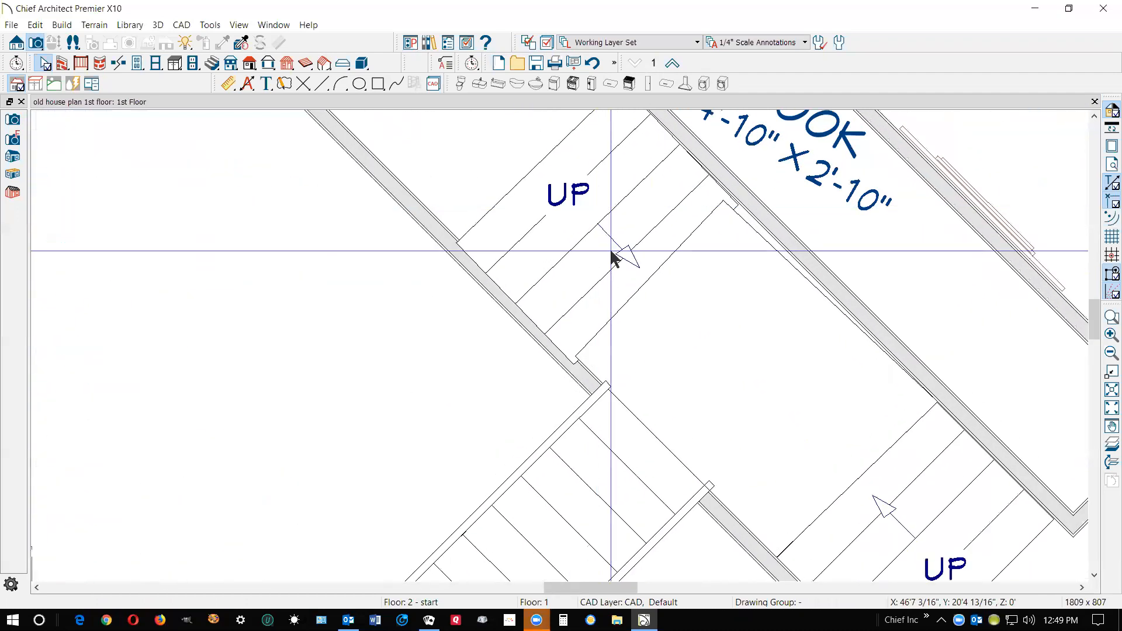
pyautogui.scroll(3, 551, 508)
pyautogui.scroll(-2, 616, 497)
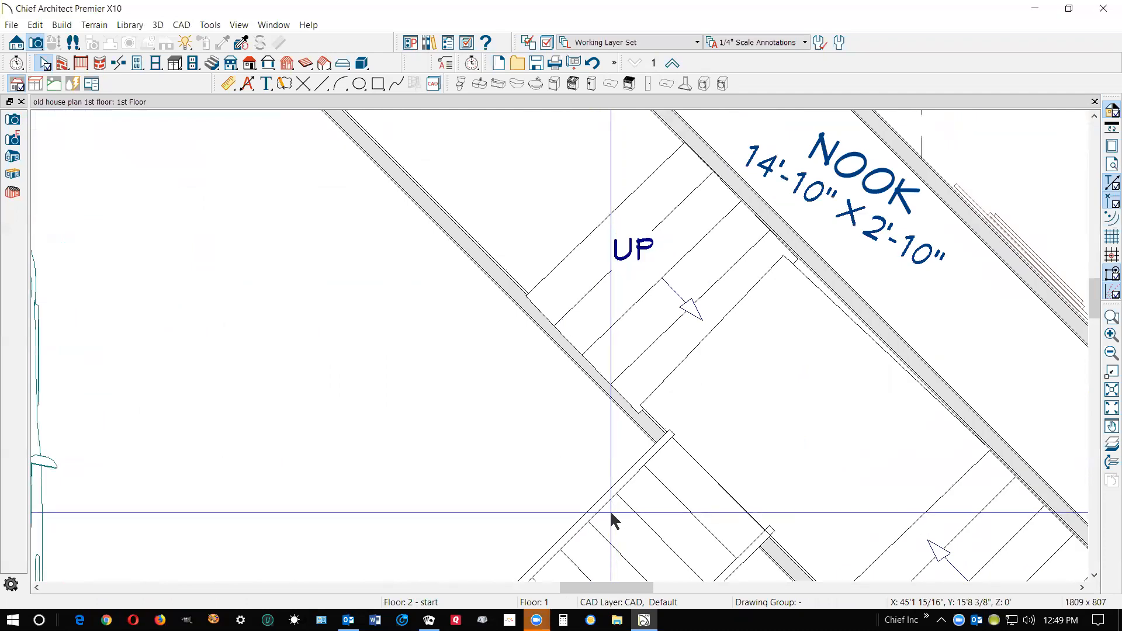
pyautogui.click(735, 322)
pyautogui.moveTo(711, 321); pyautogui.dragTo(732, 348)
pyautogui.press('Escape')
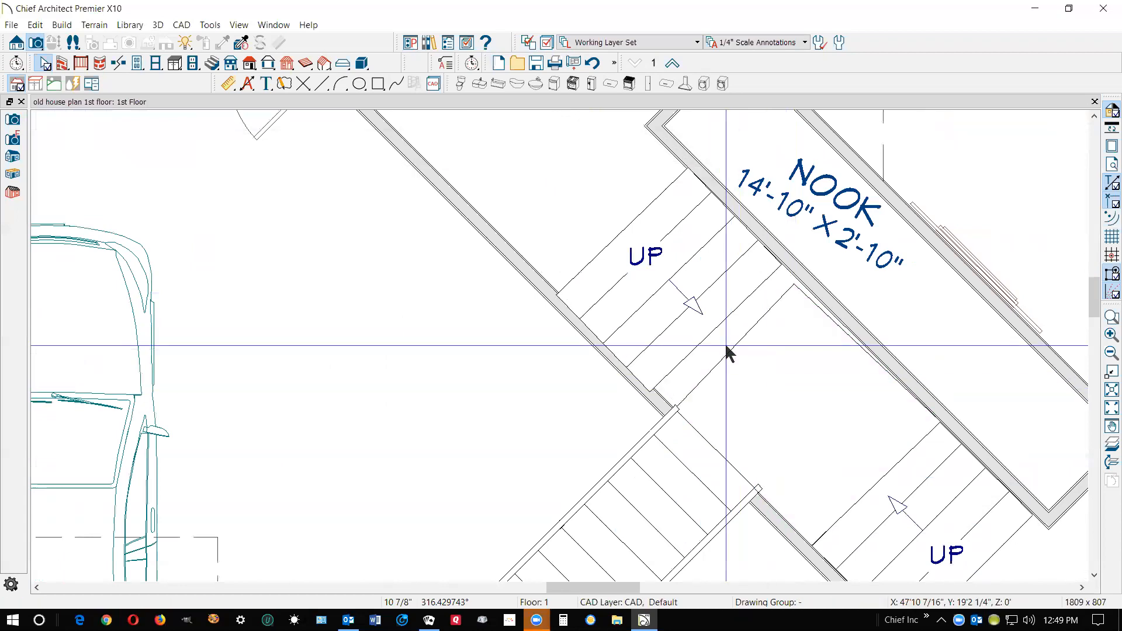
# Align the landing with the nook wall using Make Parallel/Perpendicular, and extend its edge to that wall for a width of about 4'-10"
pyautogui.click(727, 349)
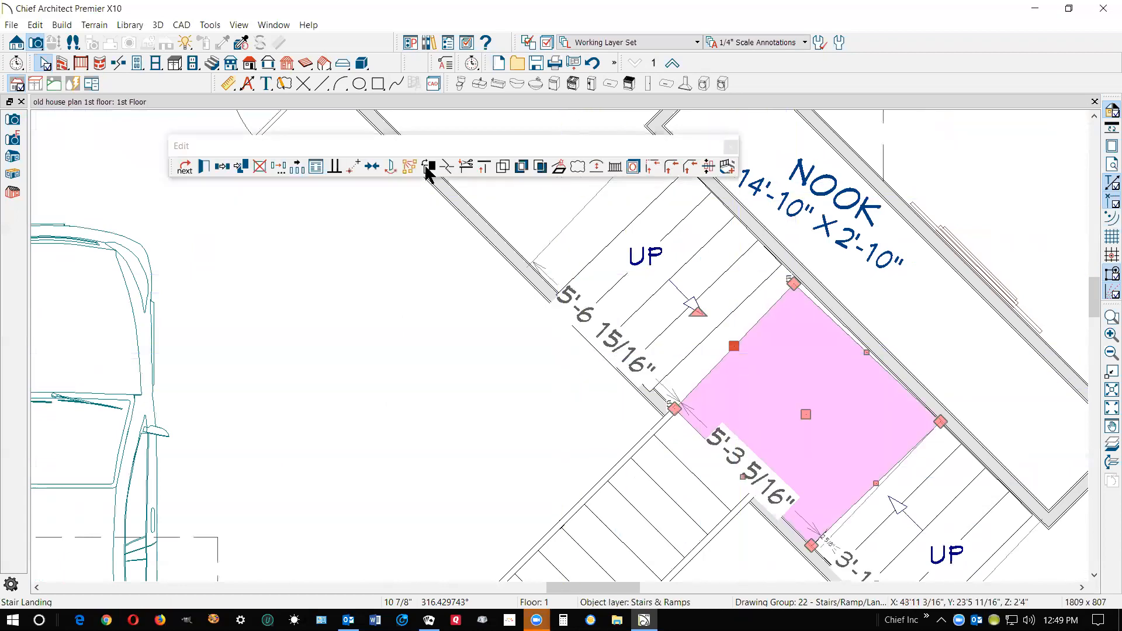
pyautogui.click(336, 169)
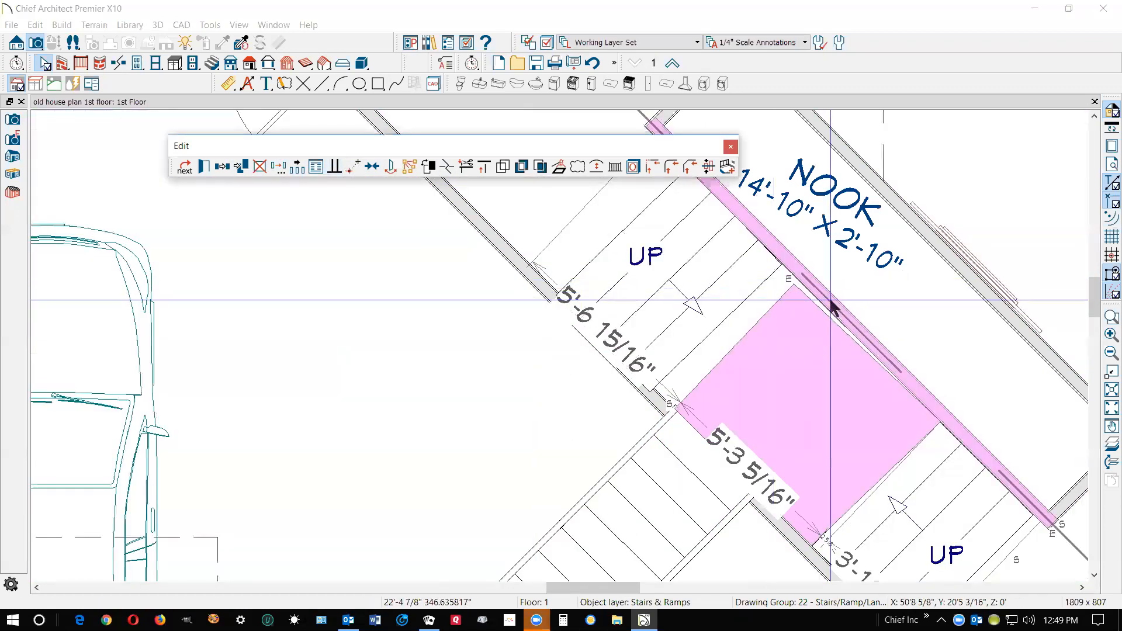
pyautogui.click(831, 304)
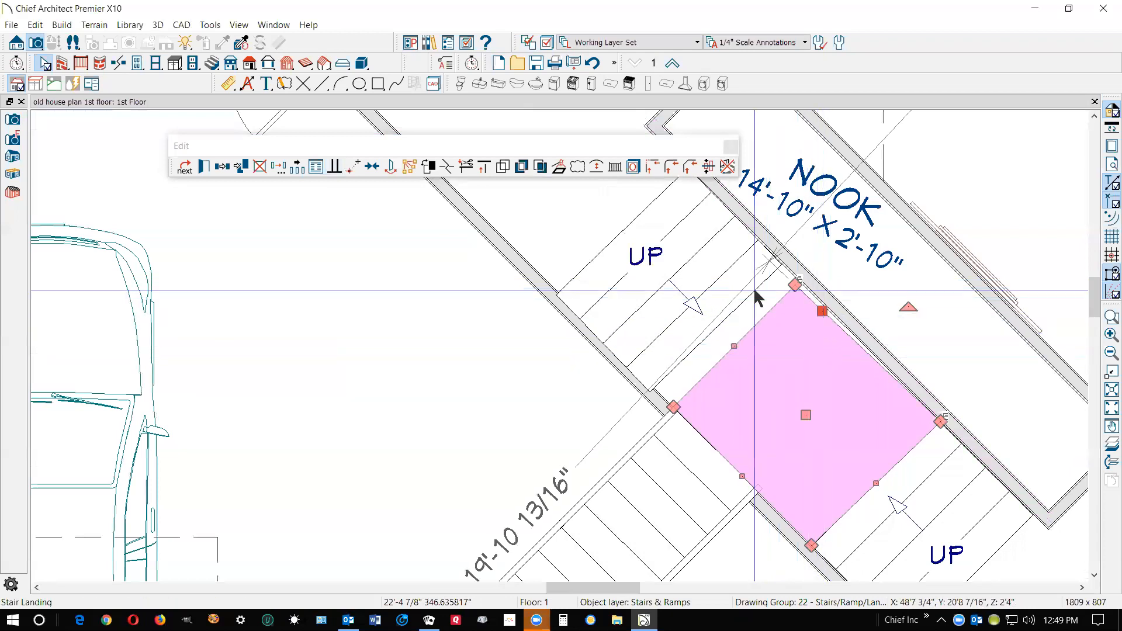
pyautogui.click(334, 165)
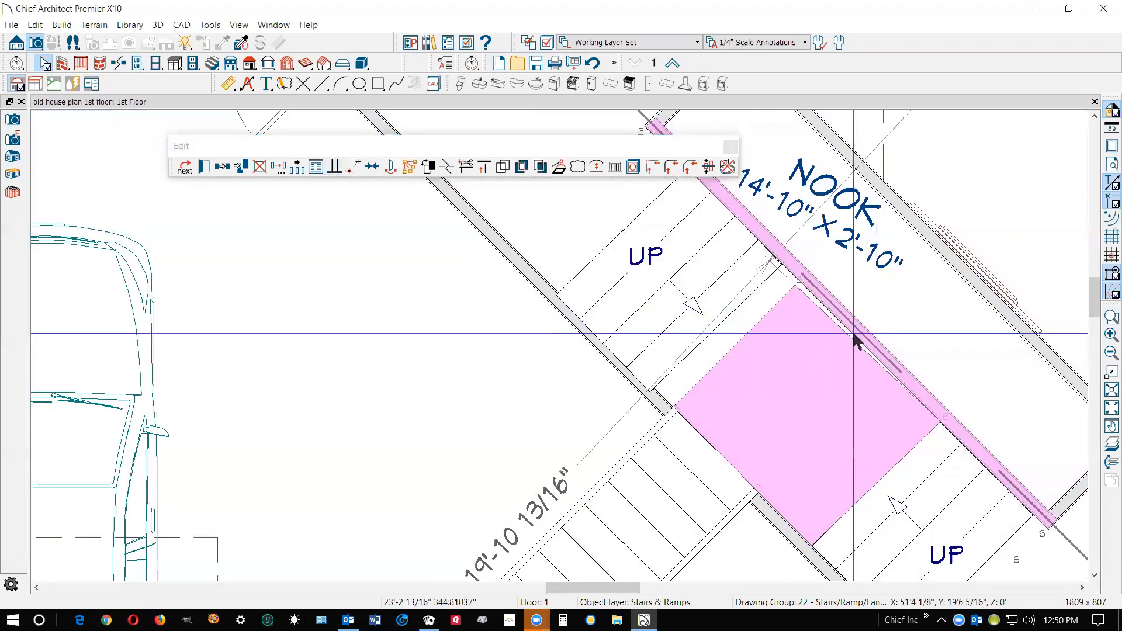
pyautogui.click(853, 338)
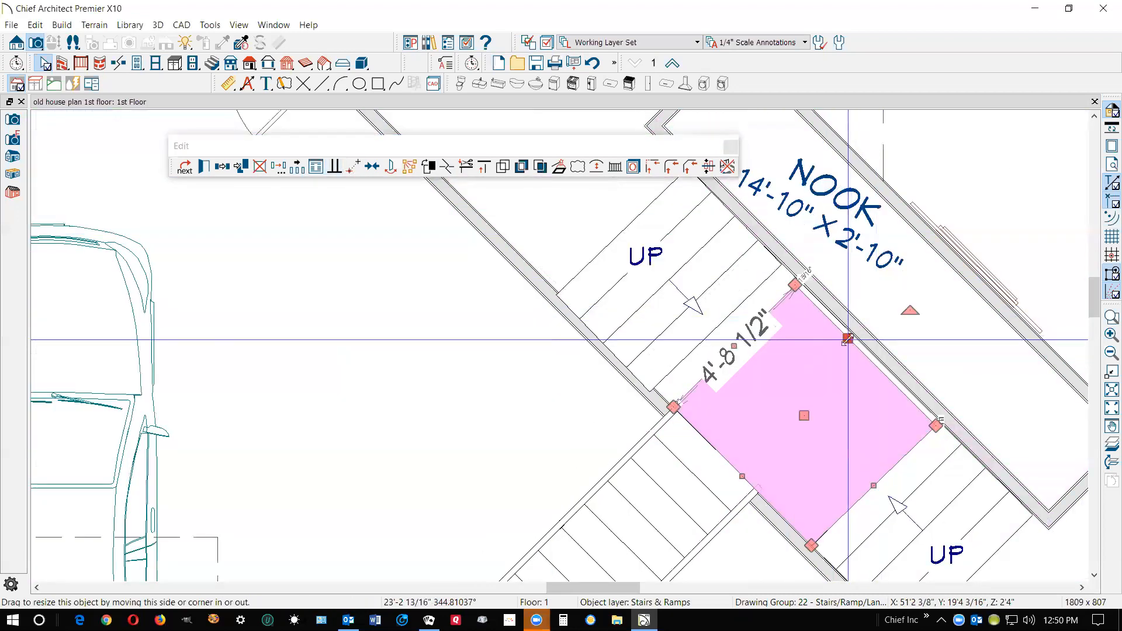
pyautogui.moveTo(847, 339); pyautogui.dragTo(848, 330)
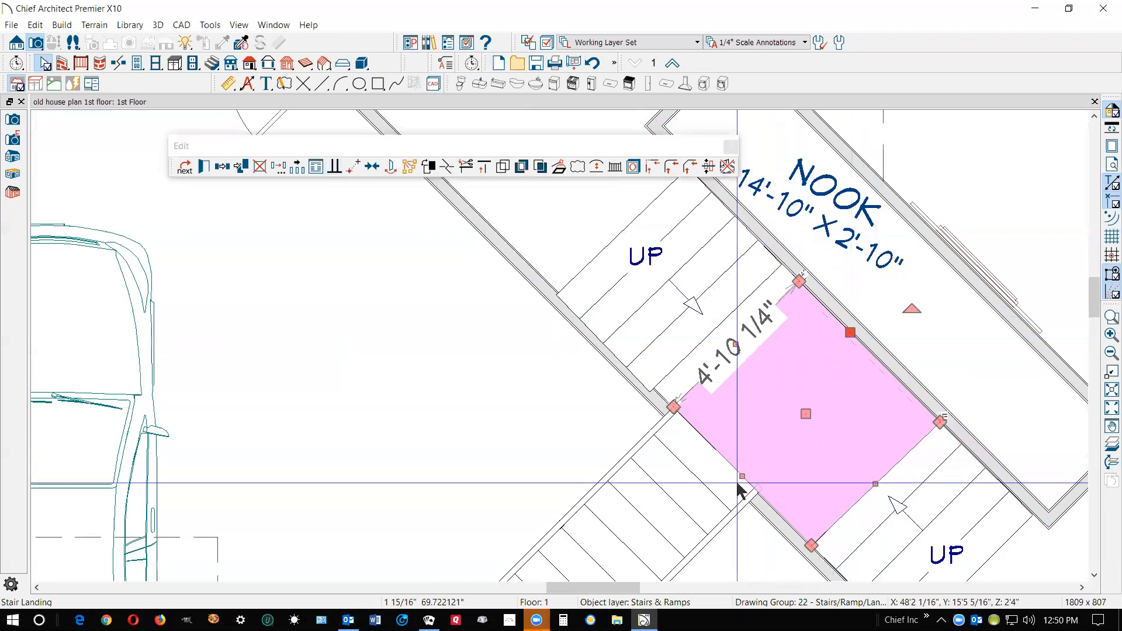
# Move the straight garage stair section away from the garage wall, detaching it from the landing
pyautogui.scroll(2, 727, 531)
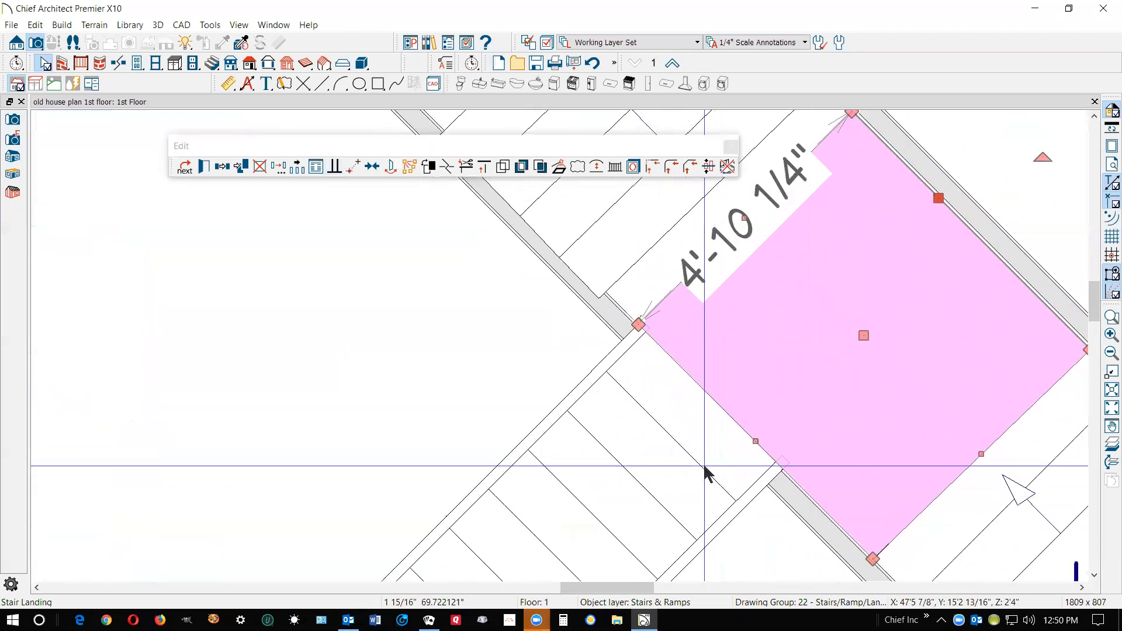
pyautogui.scroll(-2, 671, 401)
pyautogui.scroll(-3, 660, 479)
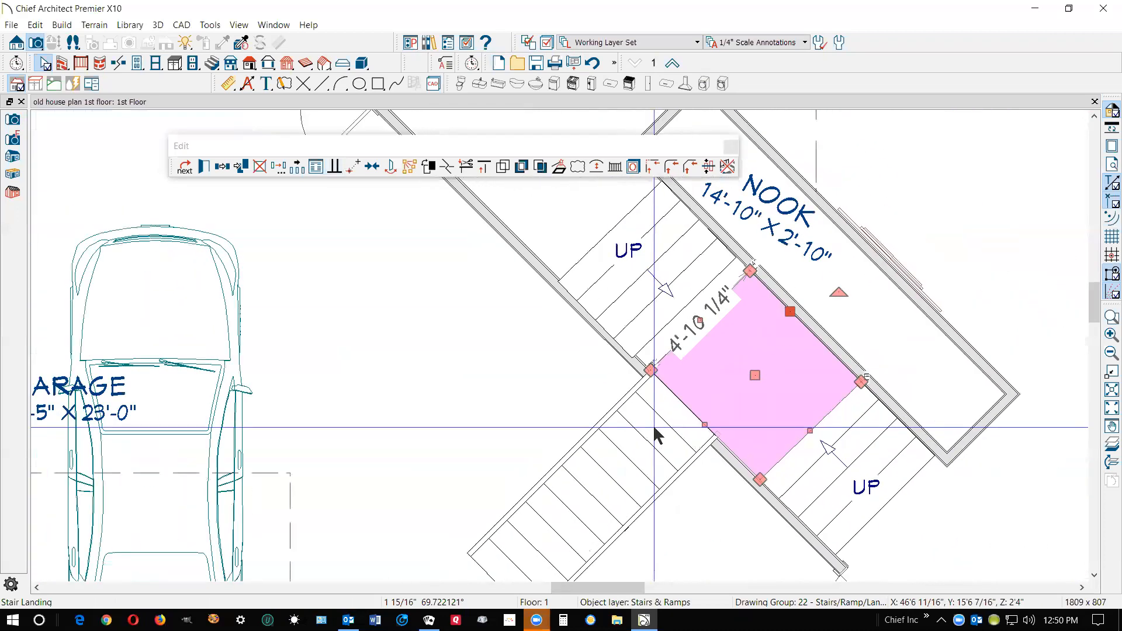
pyautogui.click(625, 467)
pyautogui.moveTo(597, 486); pyautogui.dragTo(509, 513)
pyautogui.click(790, 386)
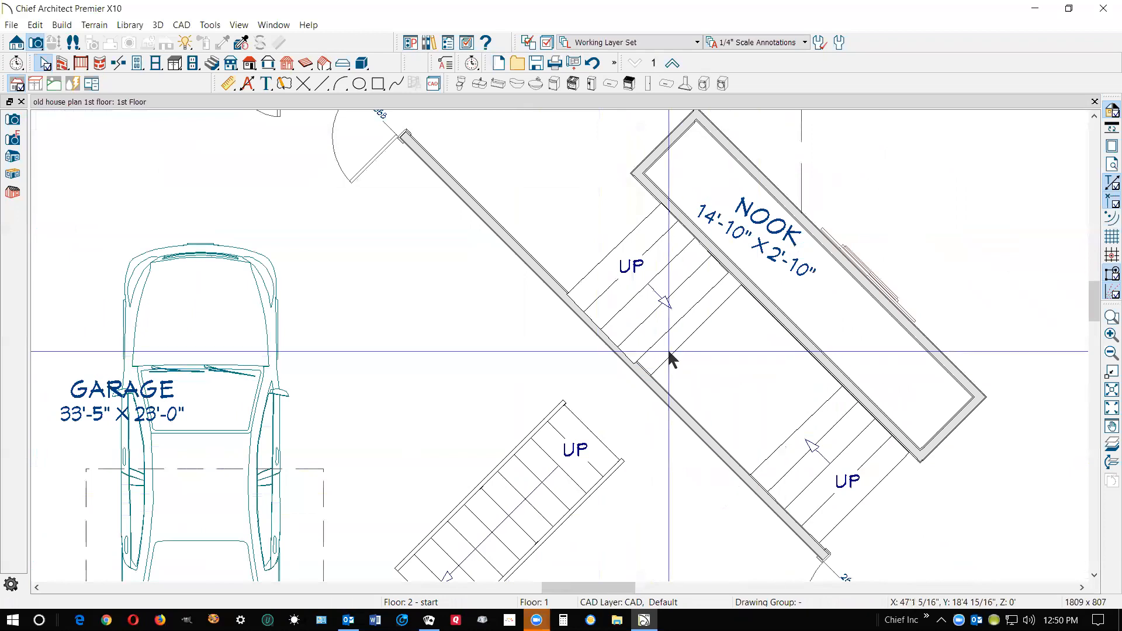
# Move the upper stair section along the nook away from the landing and align it with the garage wall using Make Parallel/Perpendicular
pyautogui.scroll(5, 669, 353)
pyautogui.click(702, 336)
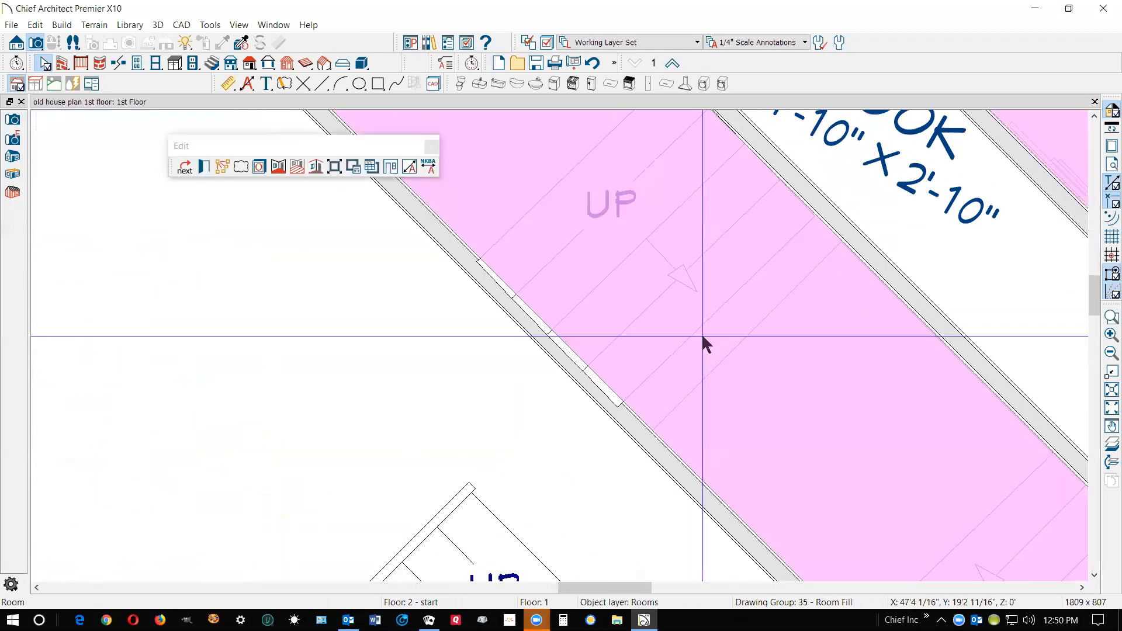
pyautogui.click(671, 304)
pyautogui.scroll(-3, 673, 304)
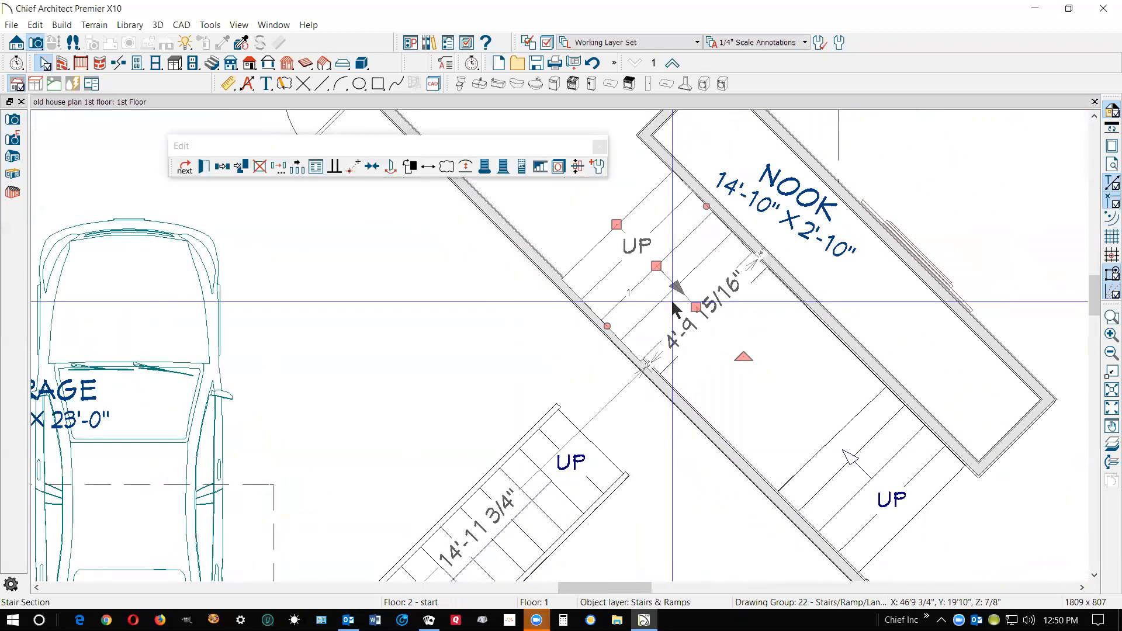
pyautogui.moveTo(672, 300); pyautogui.dragTo(575, 187)
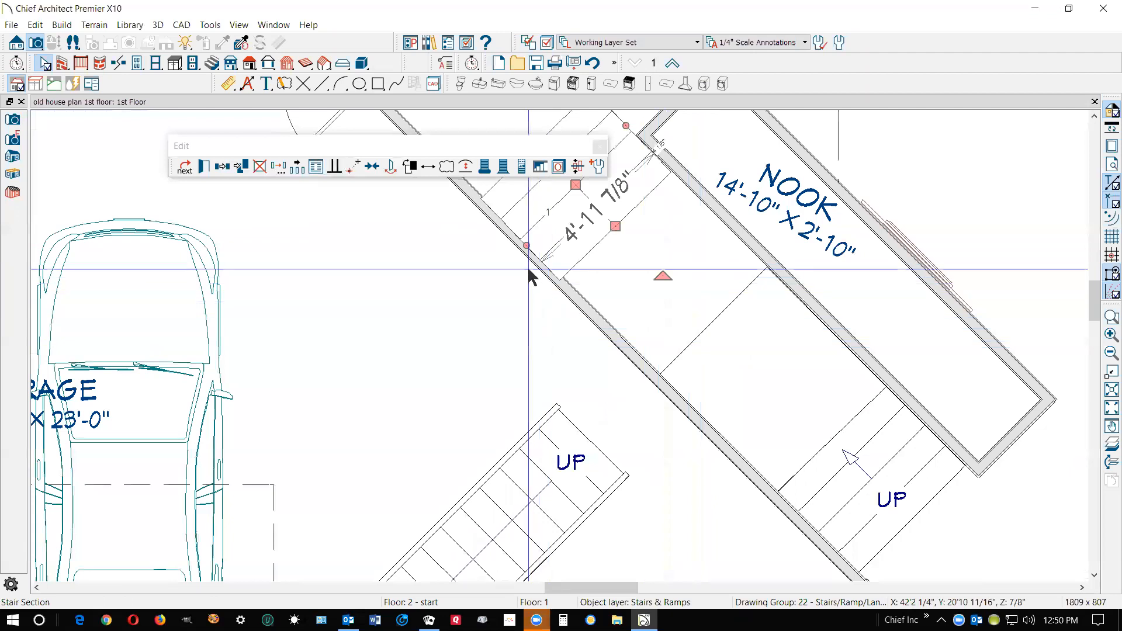
pyautogui.click(335, 167)
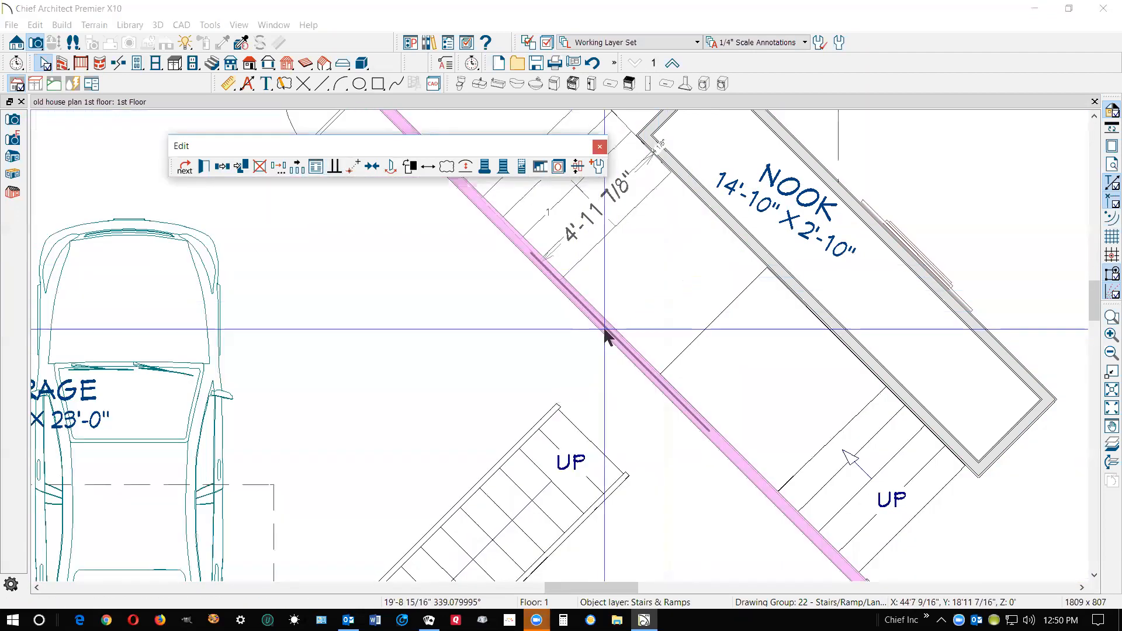
pyautogui.click(604, 332)
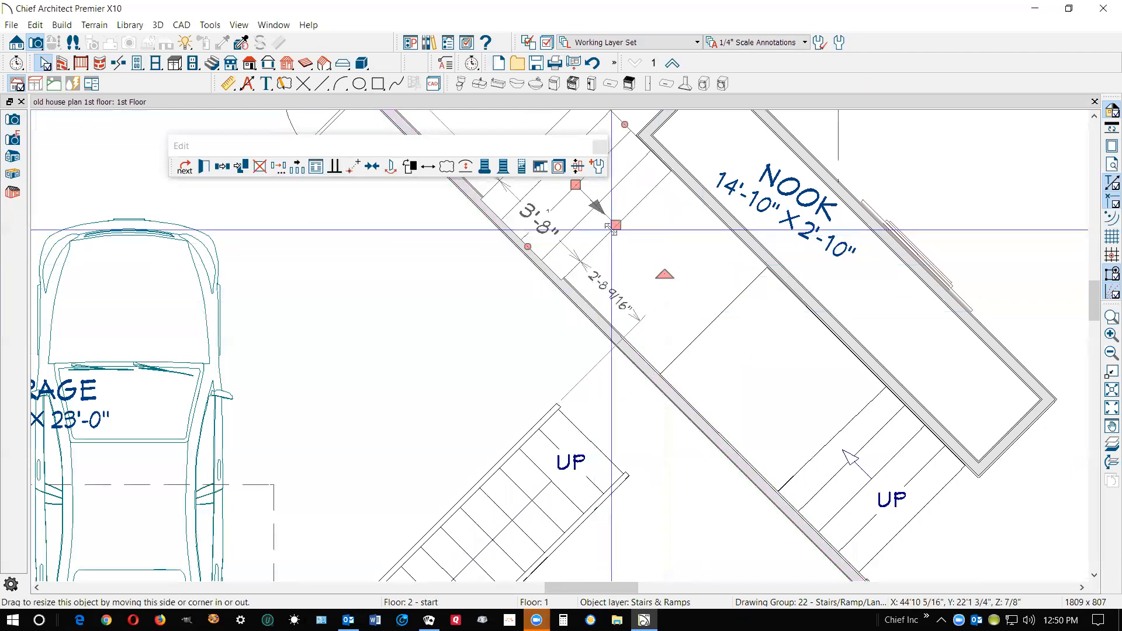
# Move the upper stair section back against the landing's edge so it sits between the garage and nook walls
pyautogui.moveTo(500, 152); pyautogui.dragTo(383, 287)
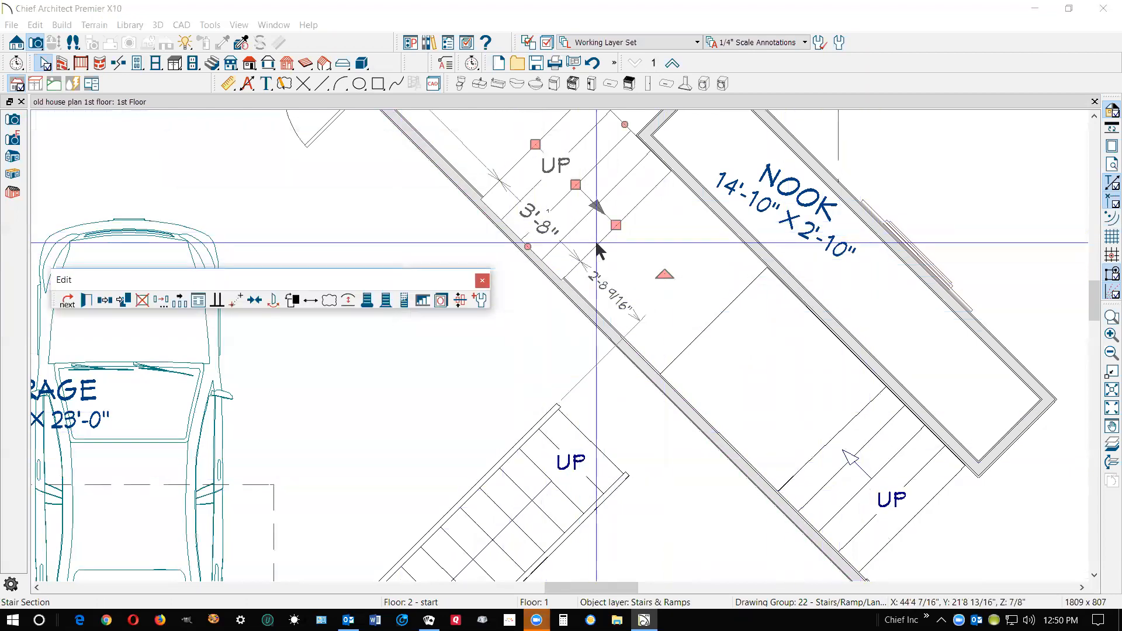
pyautogui.click(575, 185)
pyautogui.moveTo(574, 185); pyautogui.dragTo(682, 273)
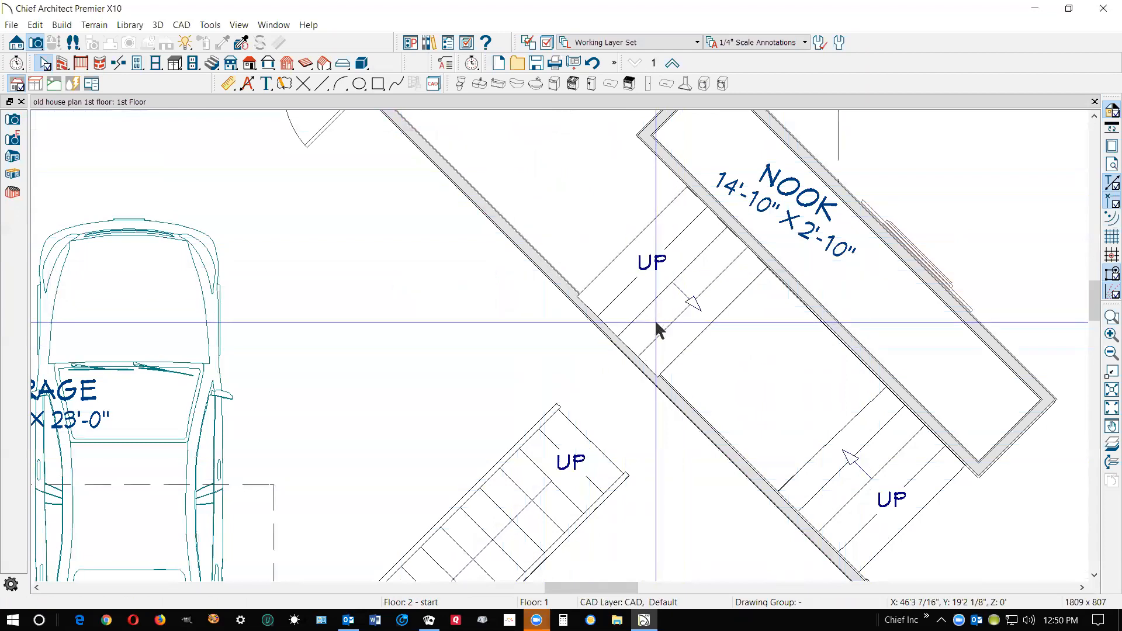
pyautogui.moveTo(625, 343)
pyautogui.mouseDown()
pyautogui.moveTo(645, 351)
pyautogui.moveTo(634, 343)
pyautogui.mouseUp()
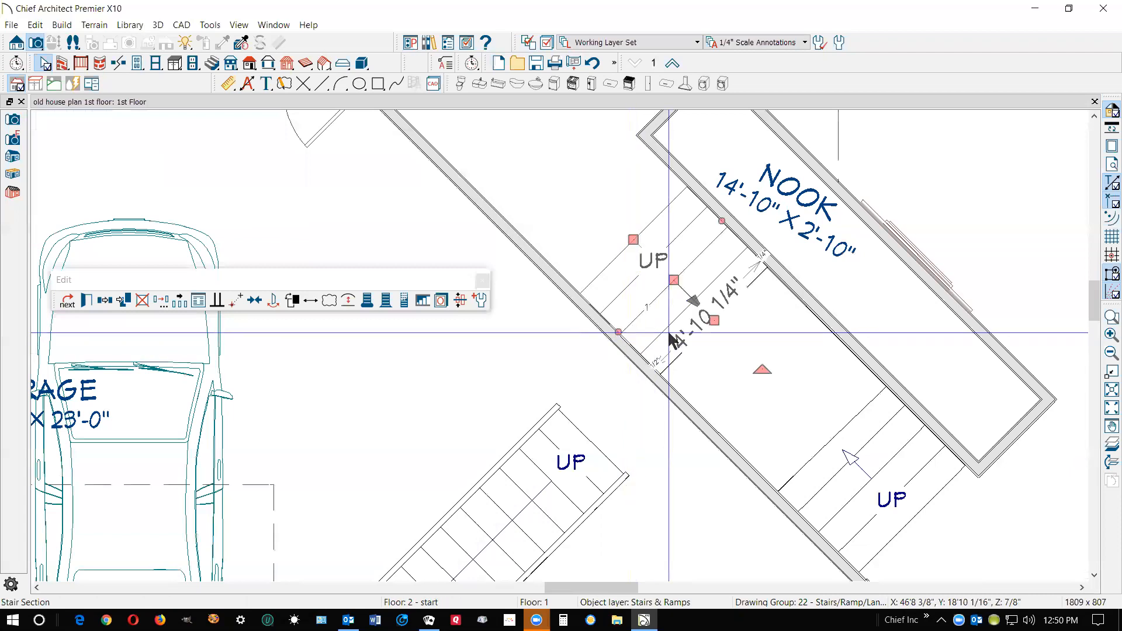
pyautogui.press('Escape')
pyautogui.scroll(-5, 711, 217)
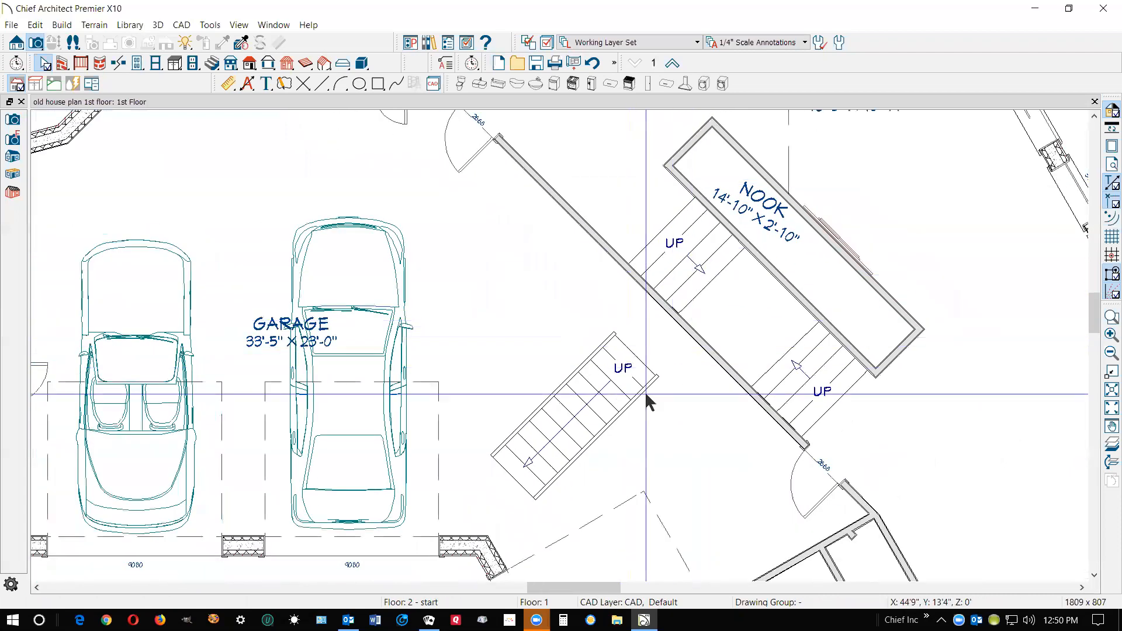
# Center the straight garage stair section on the stair landing using Center Object
pyautogui.click(621, 370)
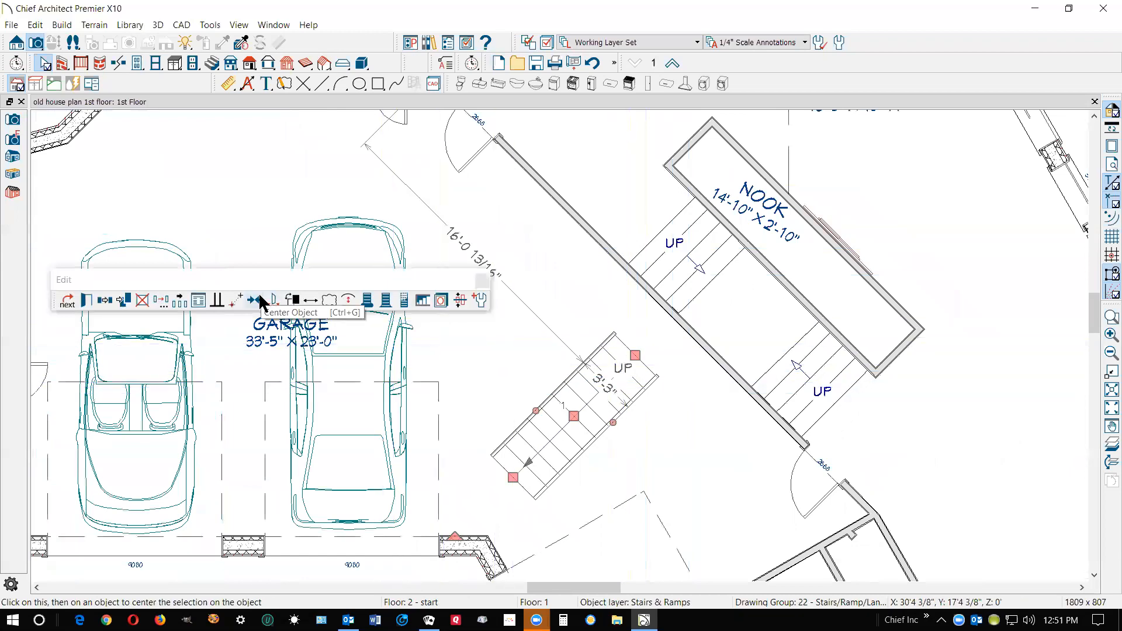
pyautogui.click(255, 301)
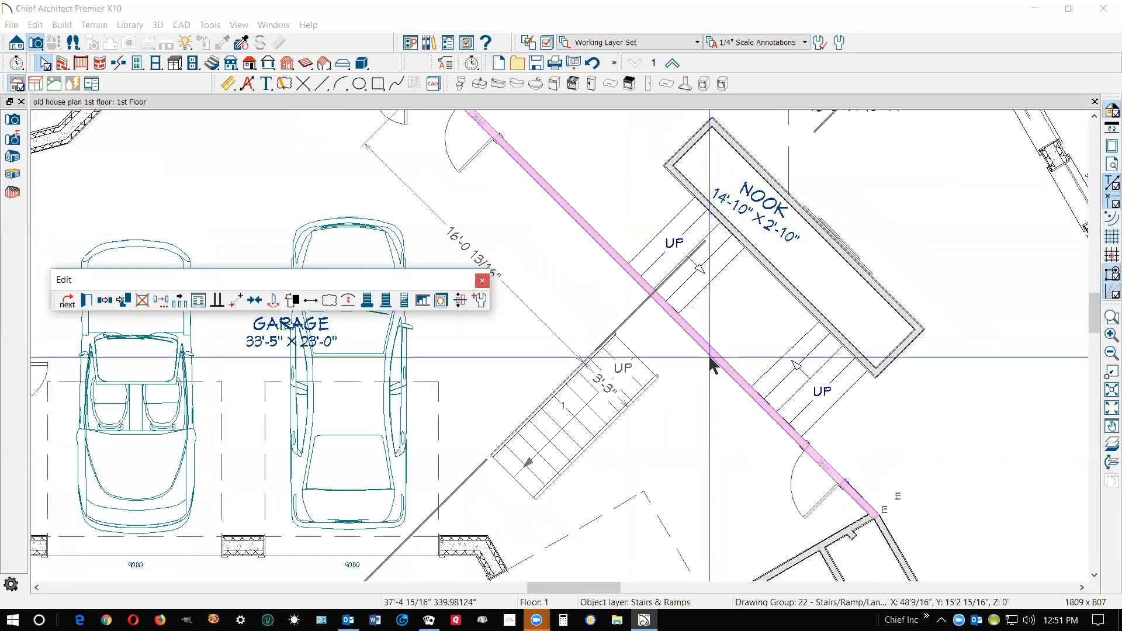
pyautogui.click(723, 347)
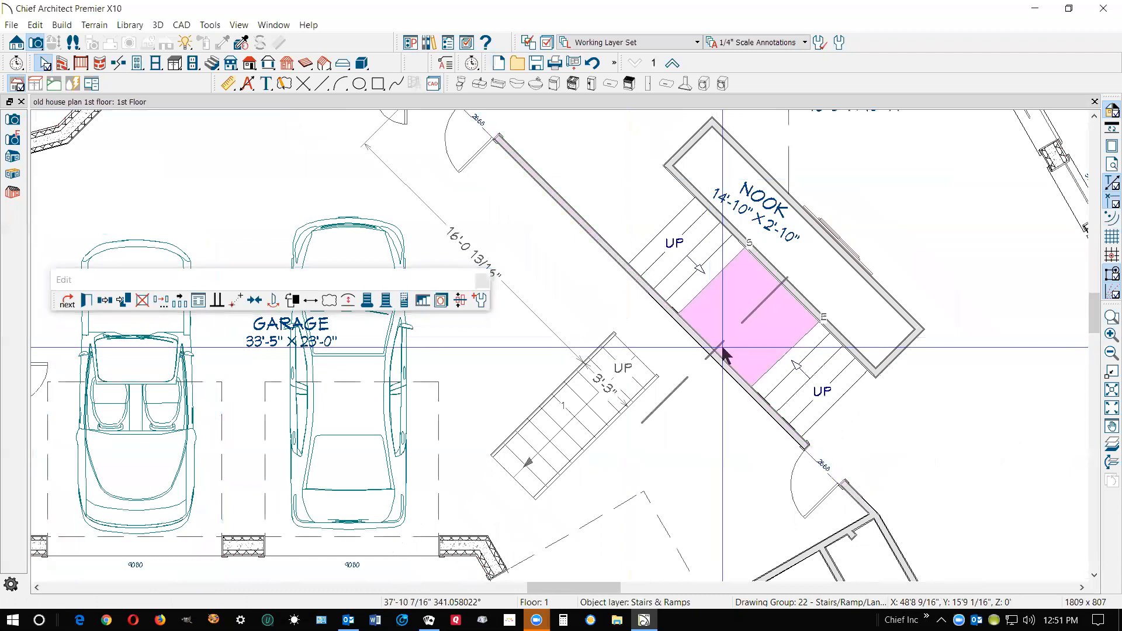
pyautogui.click(723, 348)
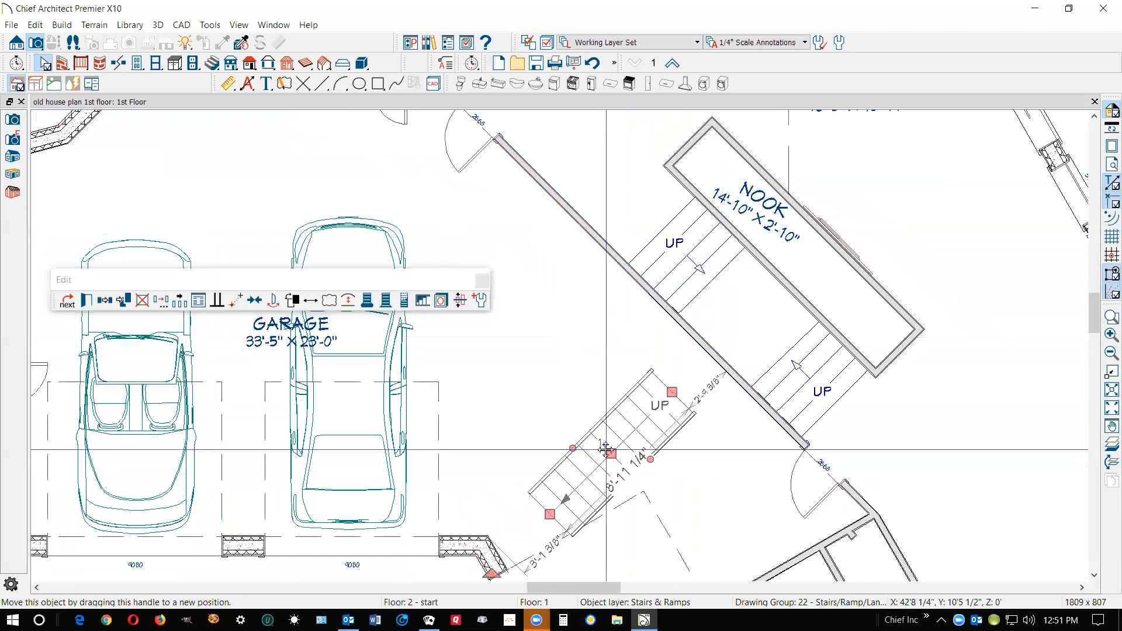
# Move the centered garage stair section along its run until its upper end meets the garage wall
pyautogui.scroll(4, 715, 402)
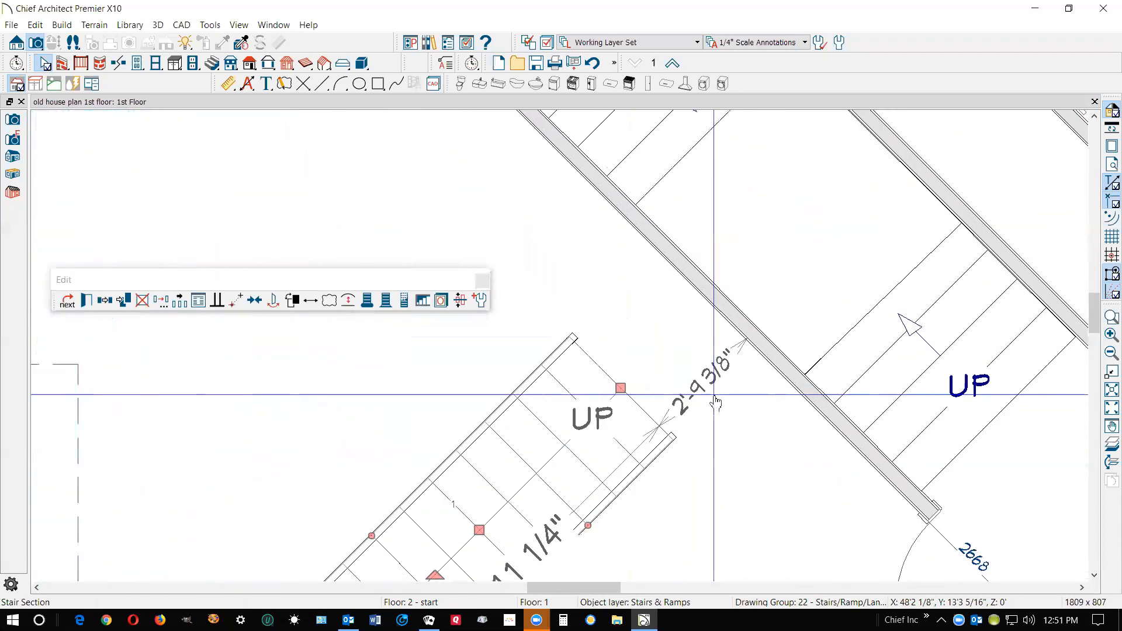
pyautogui.scroll(2, 715, 402)
pyautogui.click(703, 386)
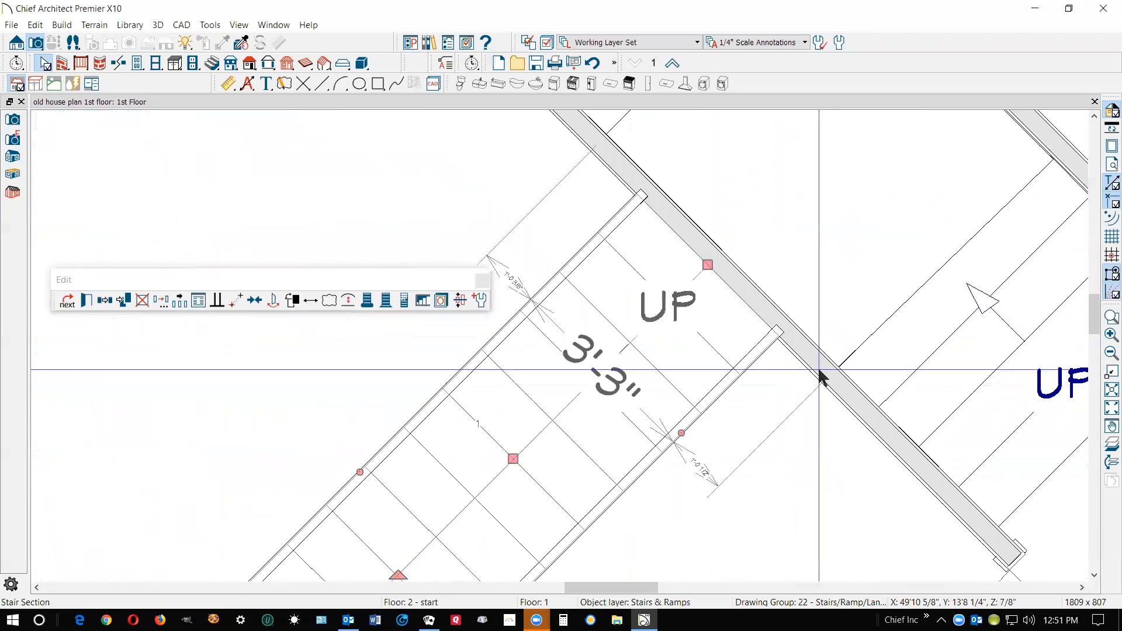
# Use Point to Point Move to shift the garage stair section through the wall until its top edge meets the landing
pyautogui.scroll(2, 772, 279)
pyautogui.scroll(1, 773, 279)
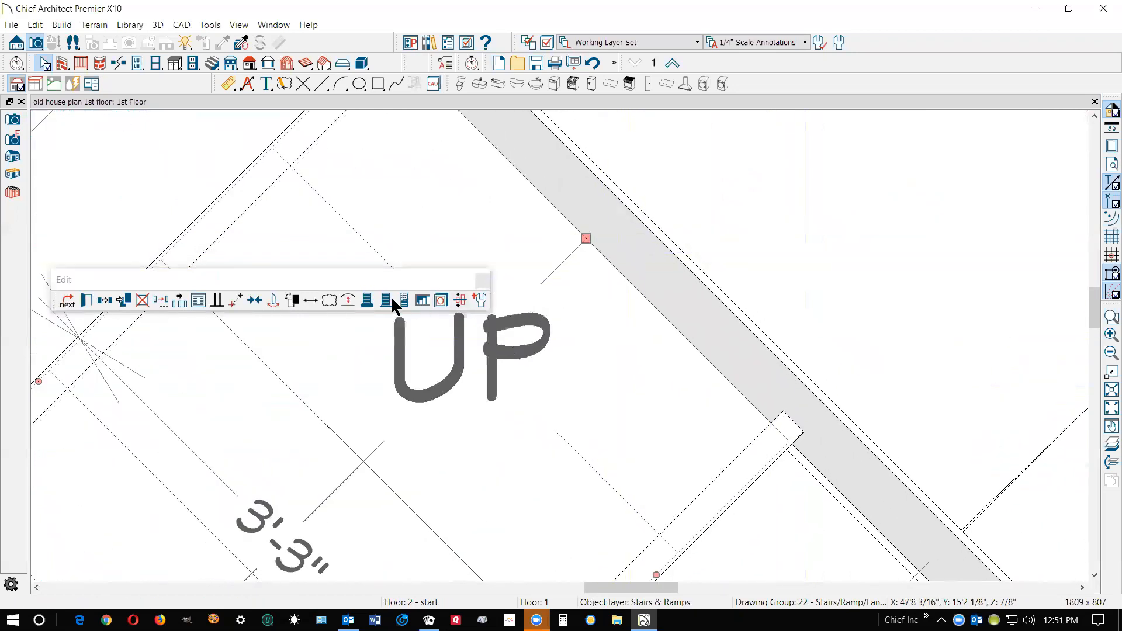
pyautogui.click(237, 301)
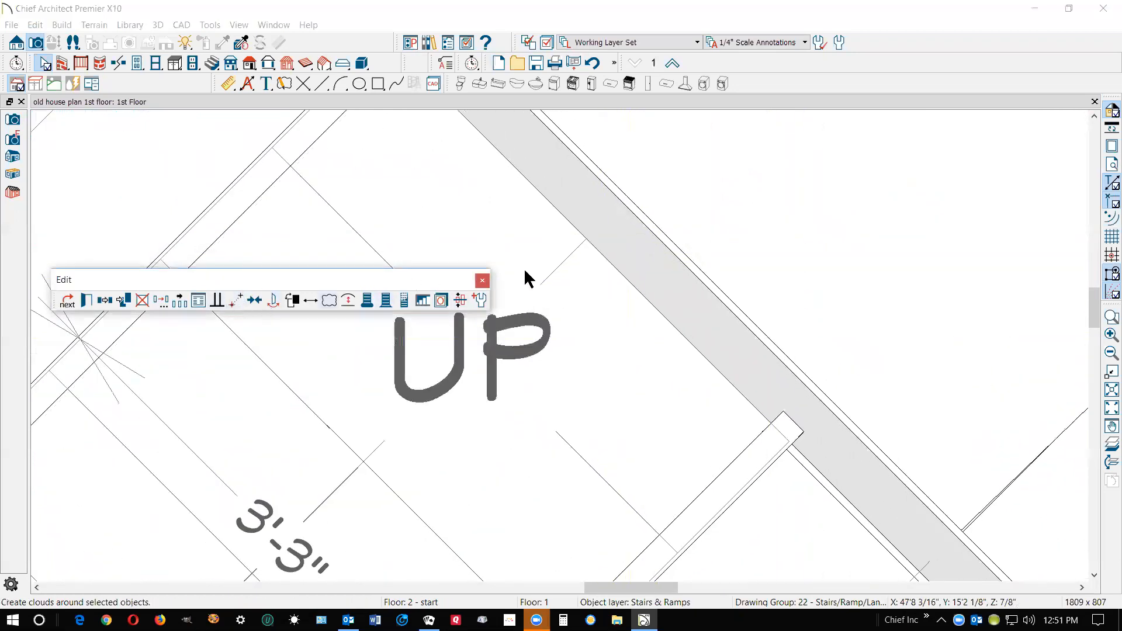
pyautogui.click(608, 262)
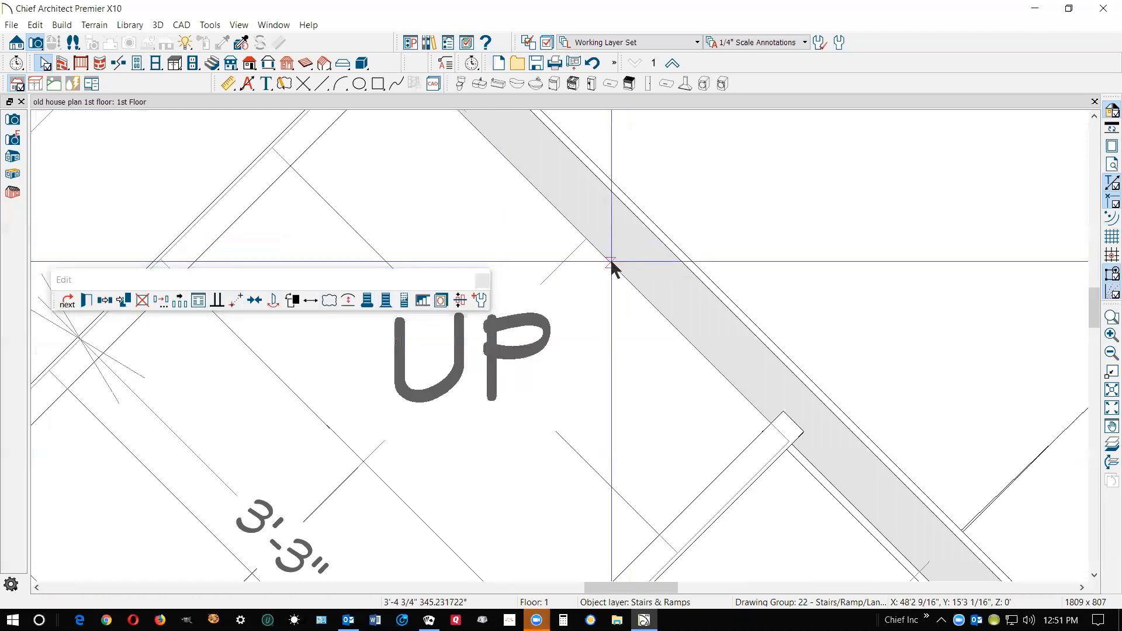
pyautogui.click(662, 233)
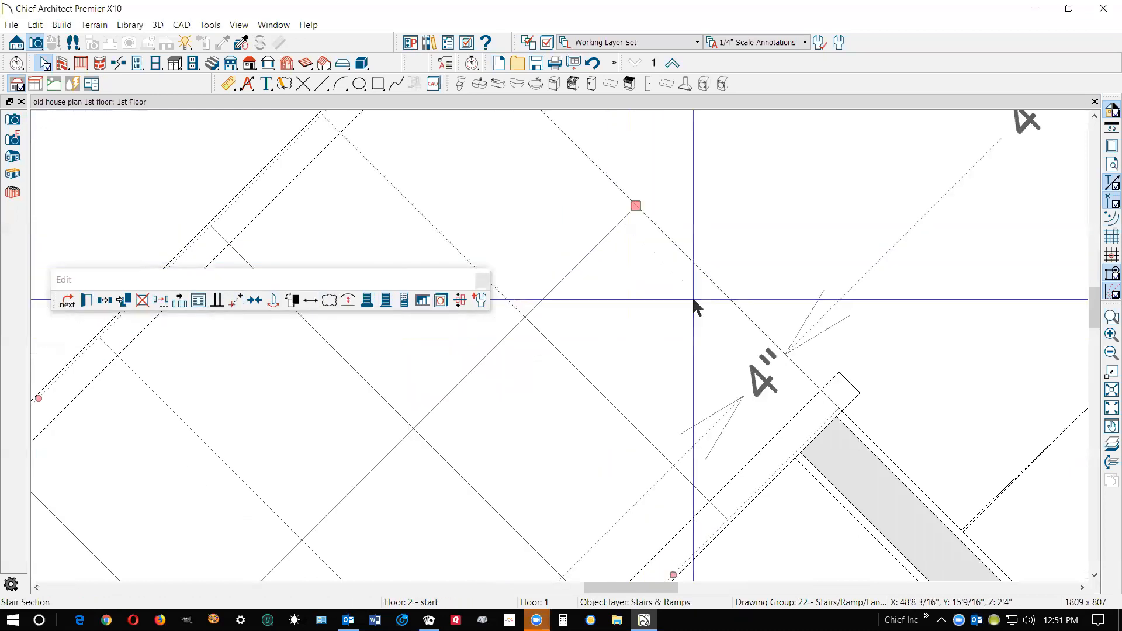
pyautogui.scroll(-4, 631, 292)
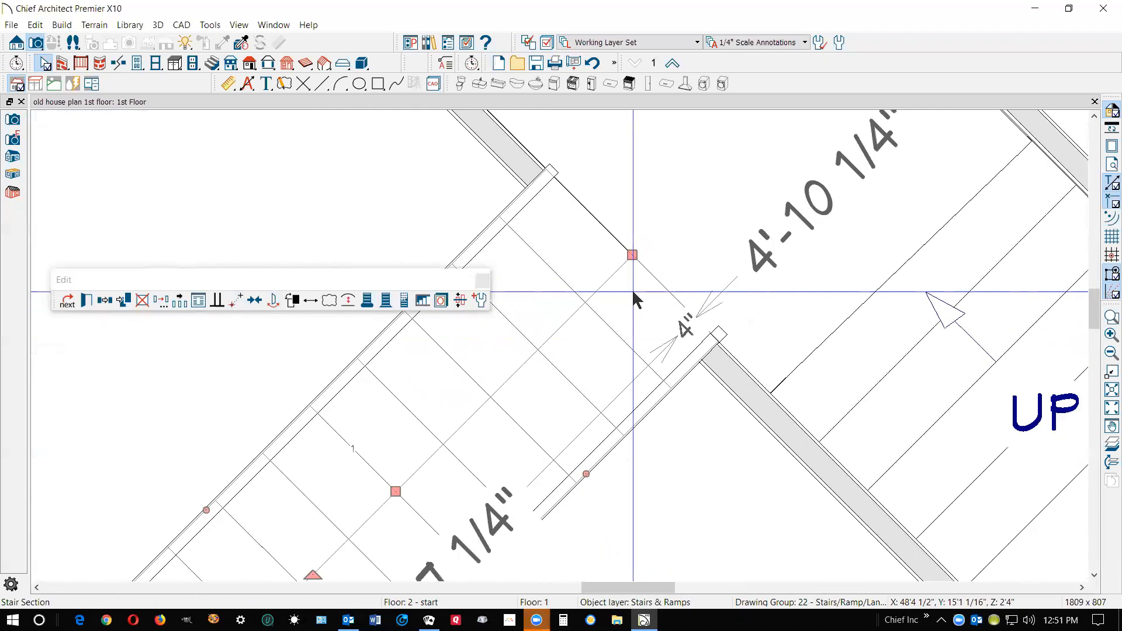
pyautogui.press('Escape')
pyautogui.scroll(-2, 669, 248)
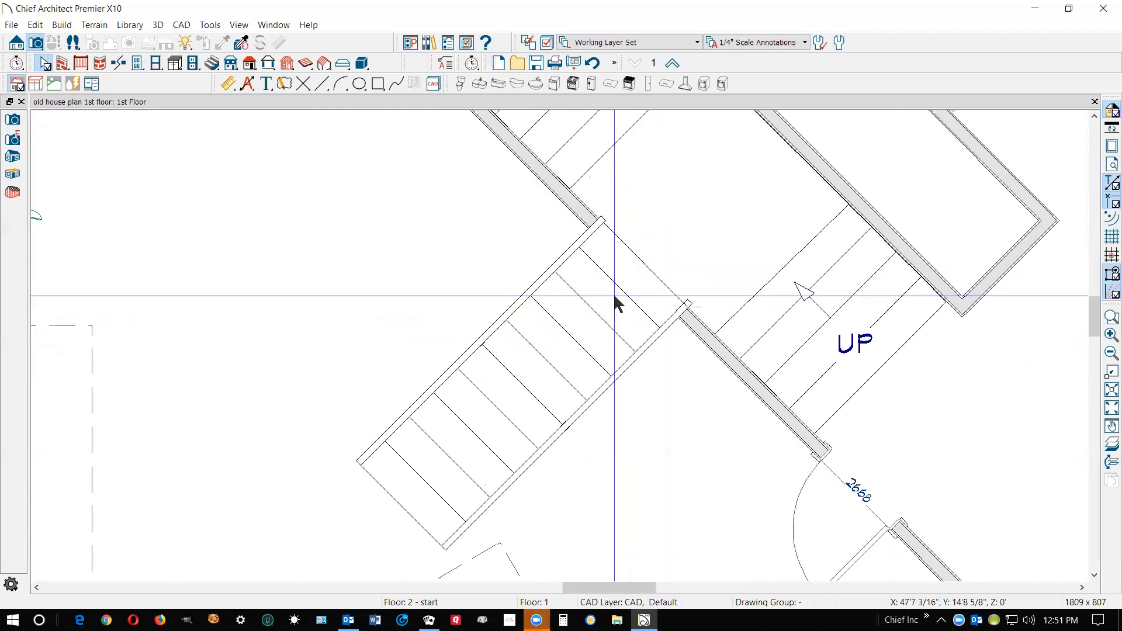
pyautogui.scroll(-4, 614, 300)
pyautogui.scroll(-3, 627, 299)
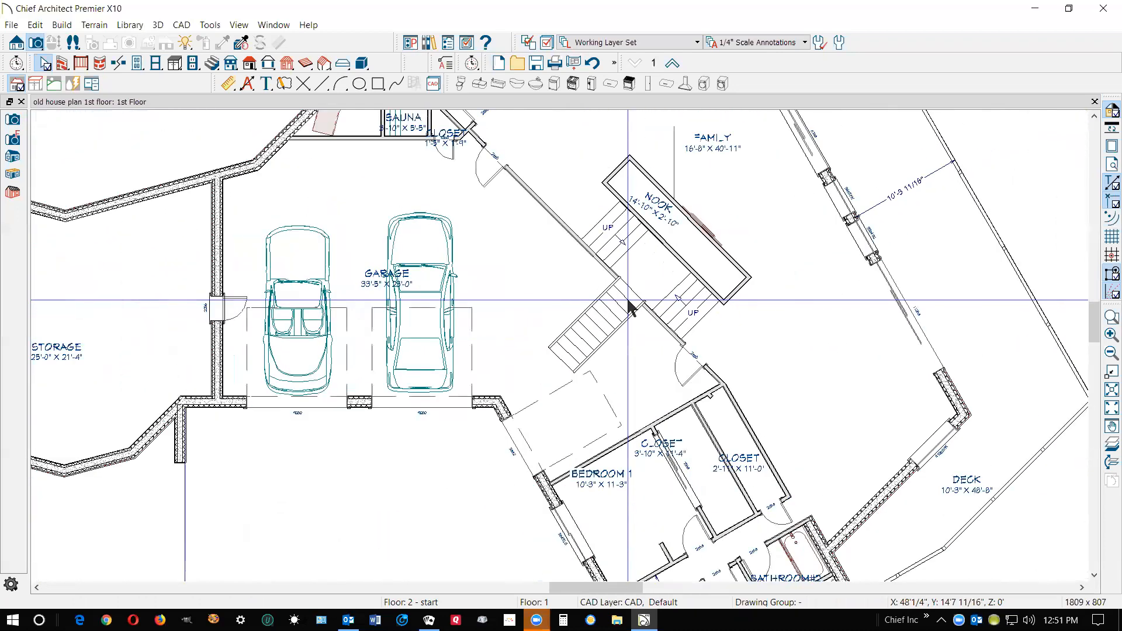
# Break the landing's garage-side edge at both sides of the straight stair section, creating a separate edge segment across the stair width
pyautogui.scroll(5, 626, 274)
pyautogui.scroll(2, 650, 264)
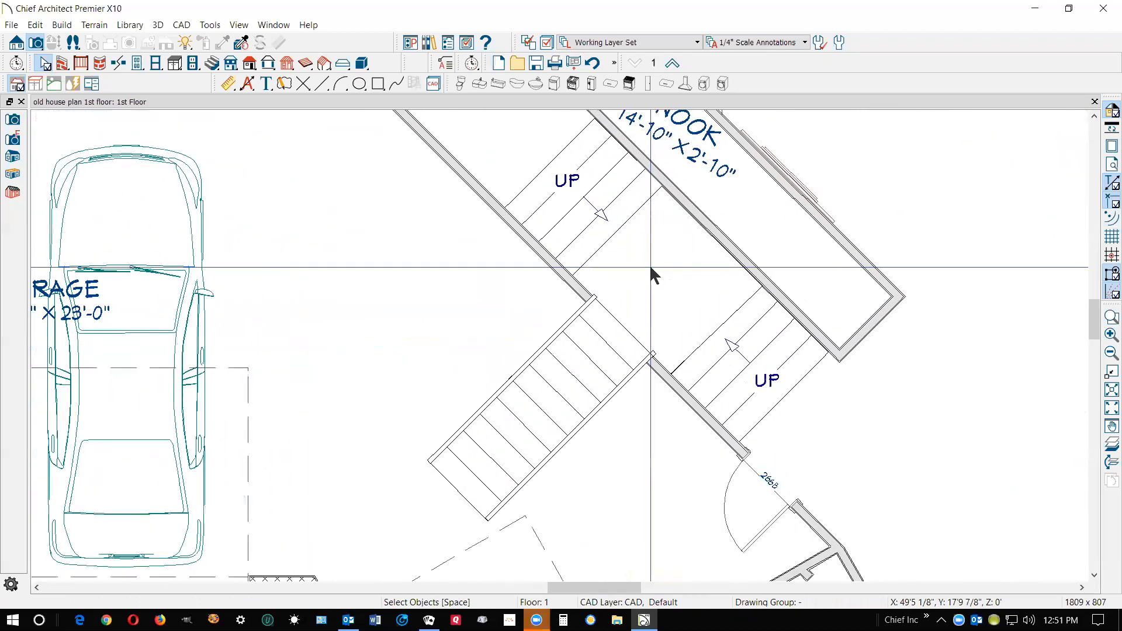
pyautogui.click(604, 240)
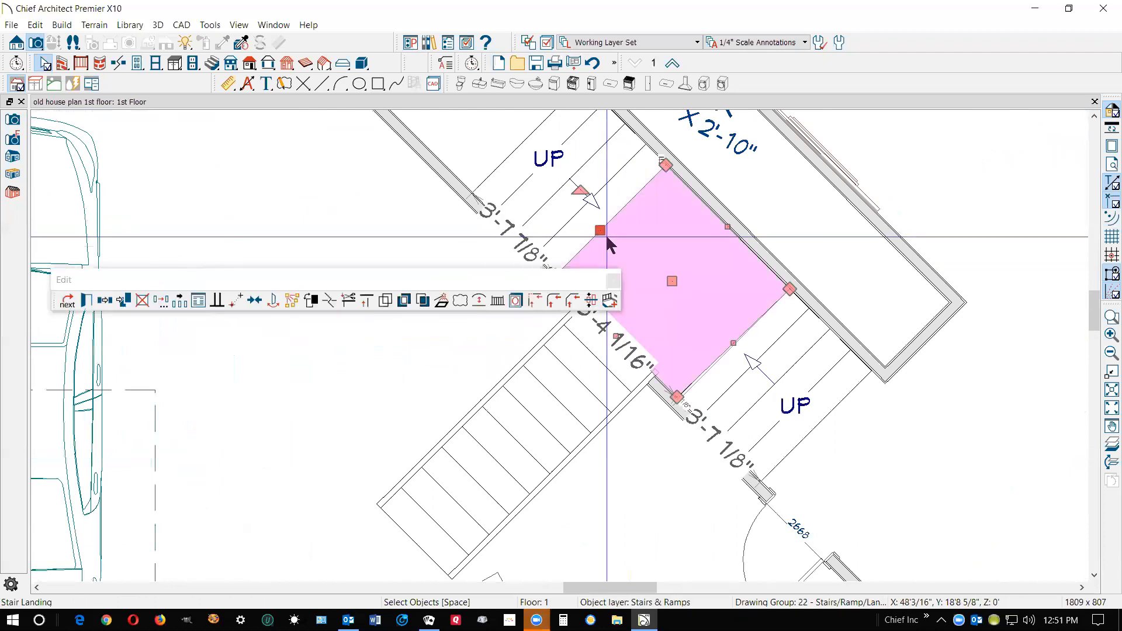
pyautogui.doubleClick(569, 276)
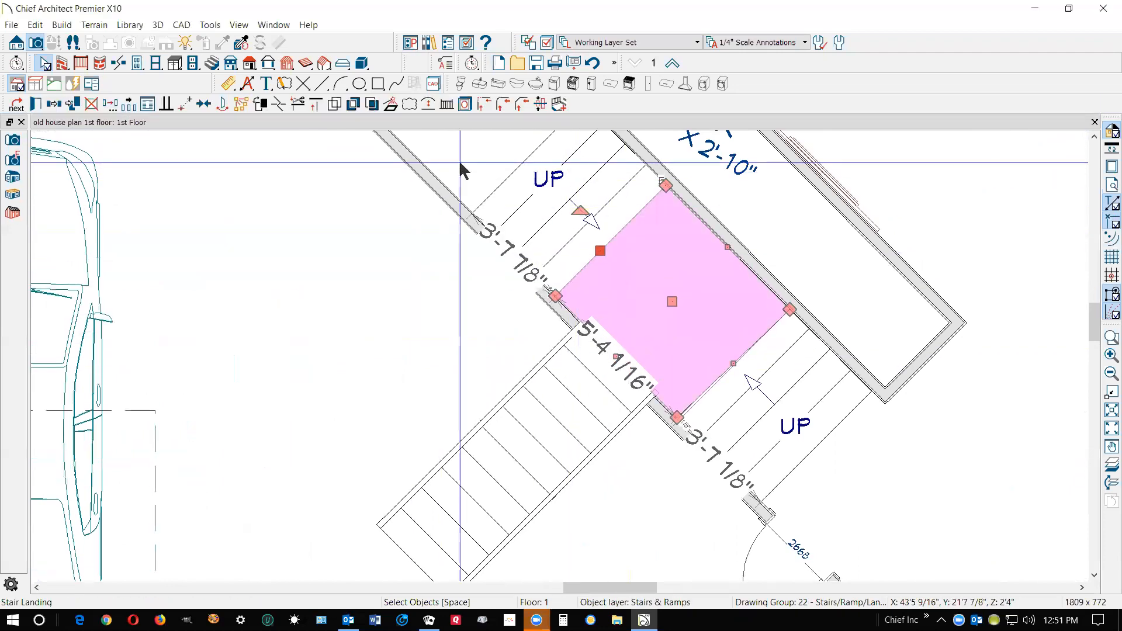
pyautogui.scroll(-1, 624, 349)
pyautogui.scroll(2, 625, 349)
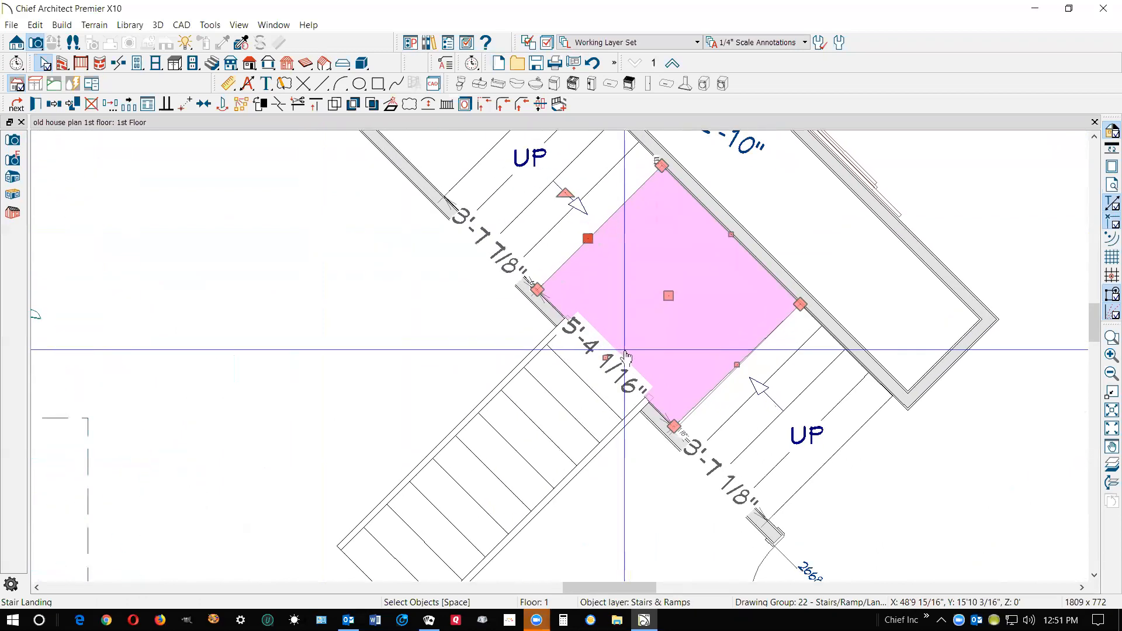
pyautogui.scroll(3, 624, 351)
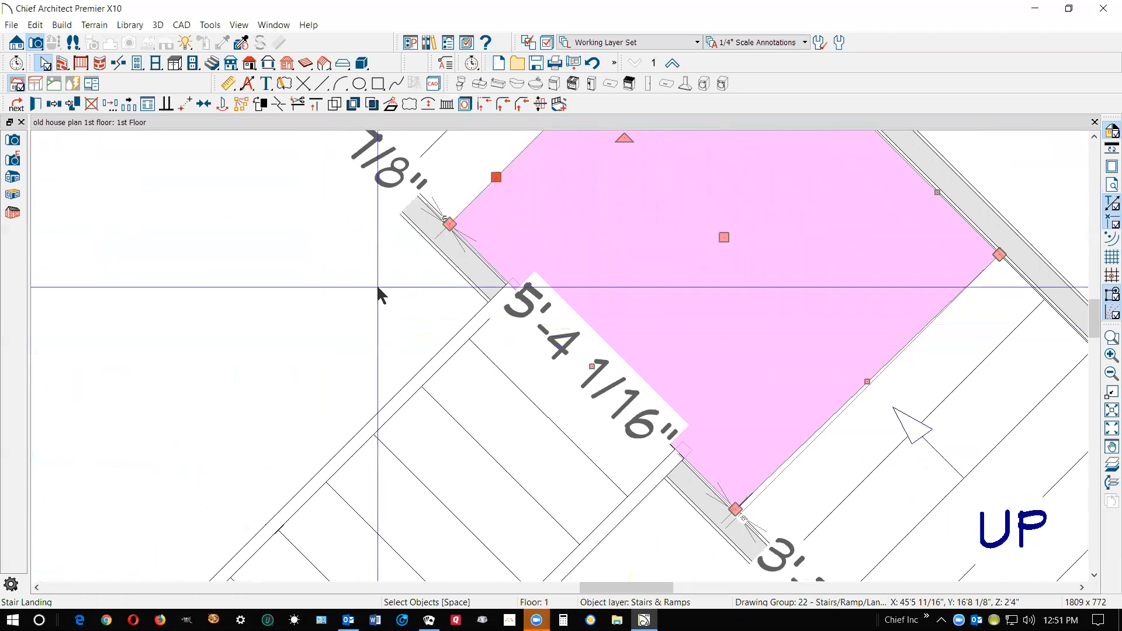
pyautogui.click(279, 105)
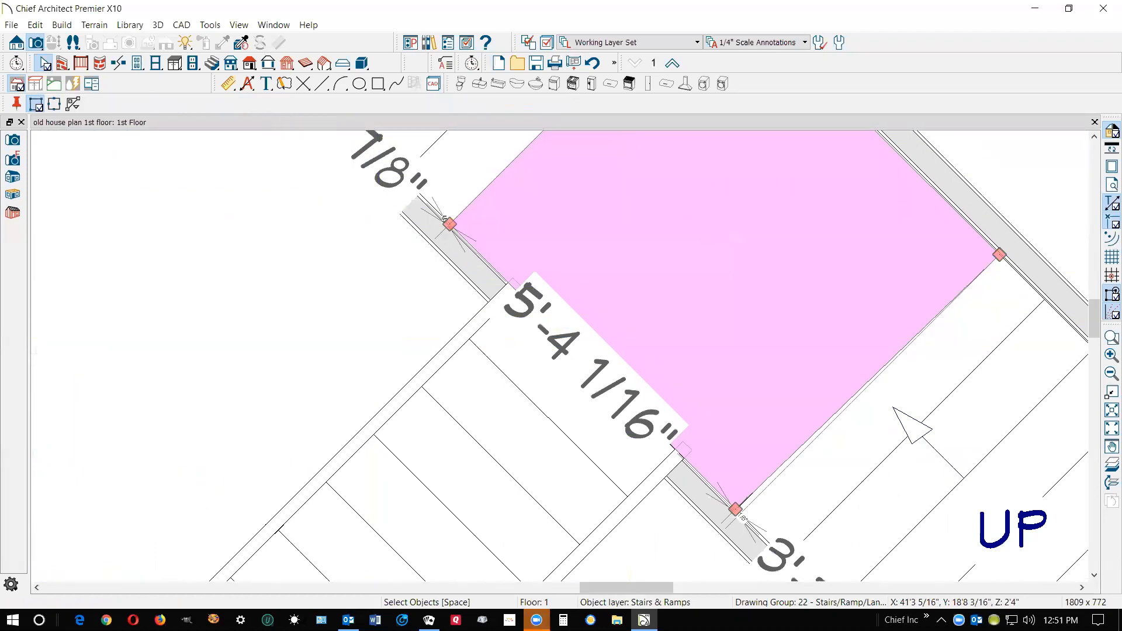
pyautogui.click(508, 284)
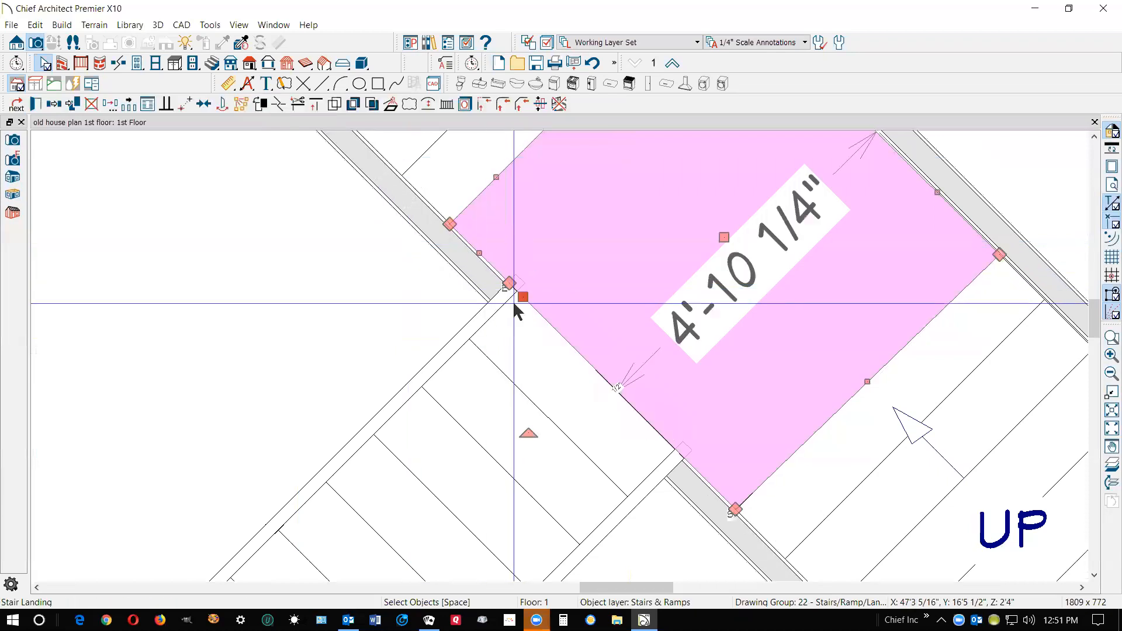
pyautogui.click(280, 105)
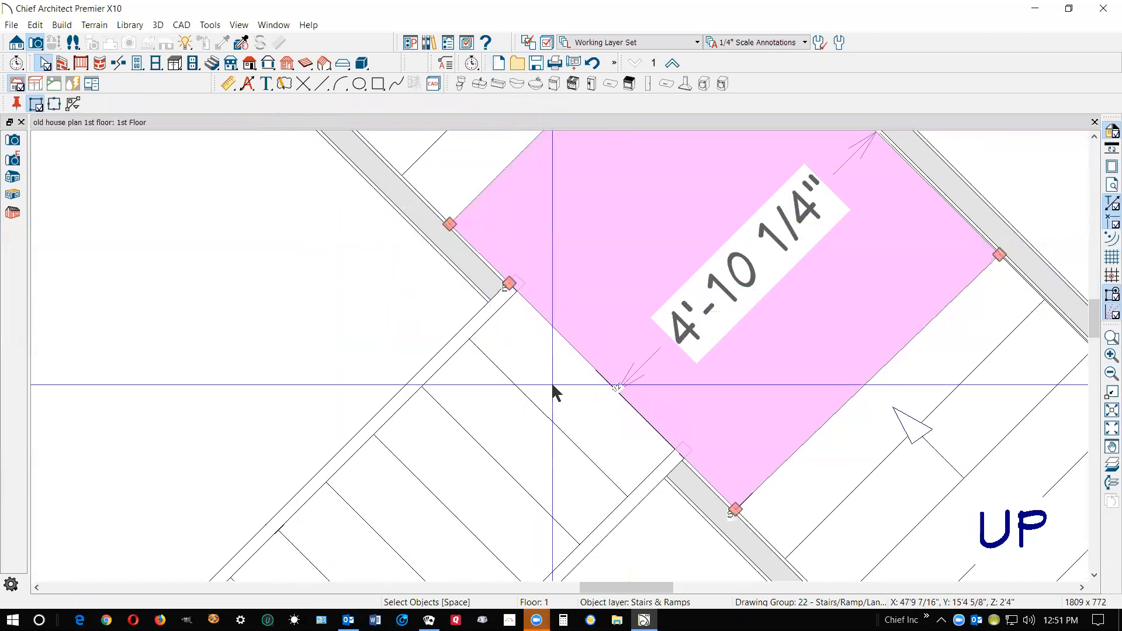
pyautogui.click(687, 456)
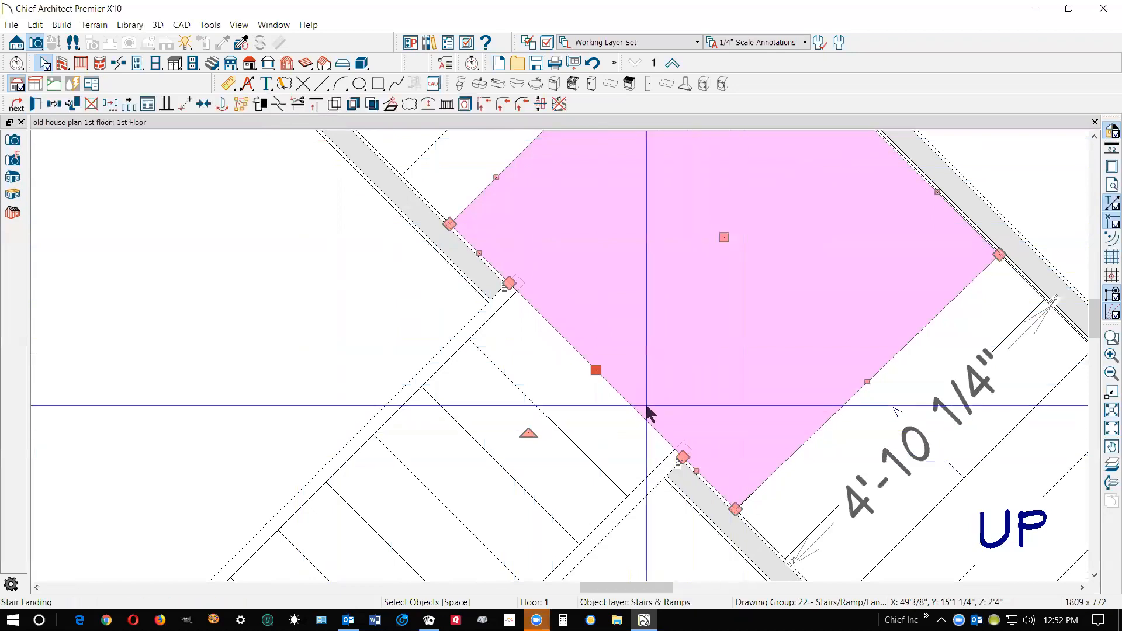
# Check the rail setting of the landing's edge segment at the garage stairs in the landing specification
pyautogui.click(595, 372)
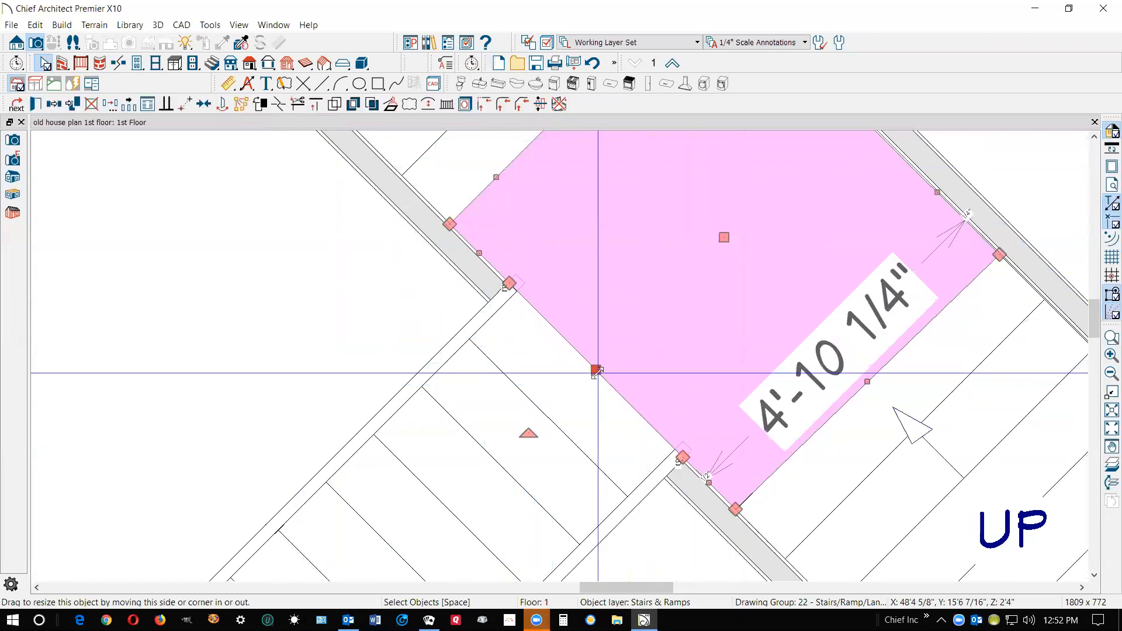
pyautogui.doubleClick(596, 371)
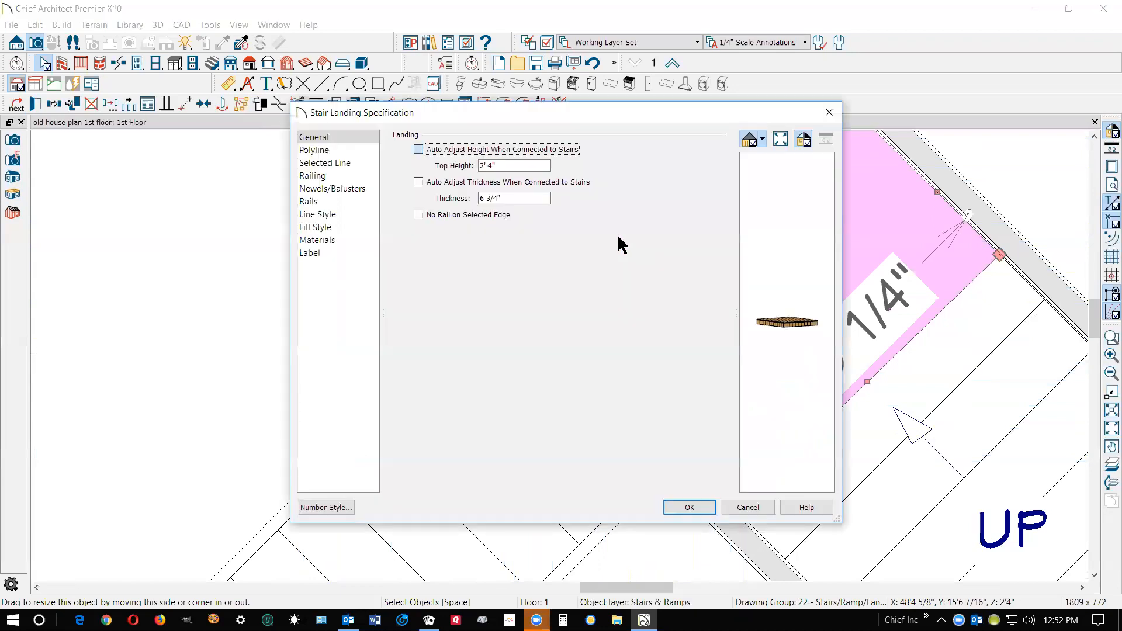
pyautogui.click(748, 507)
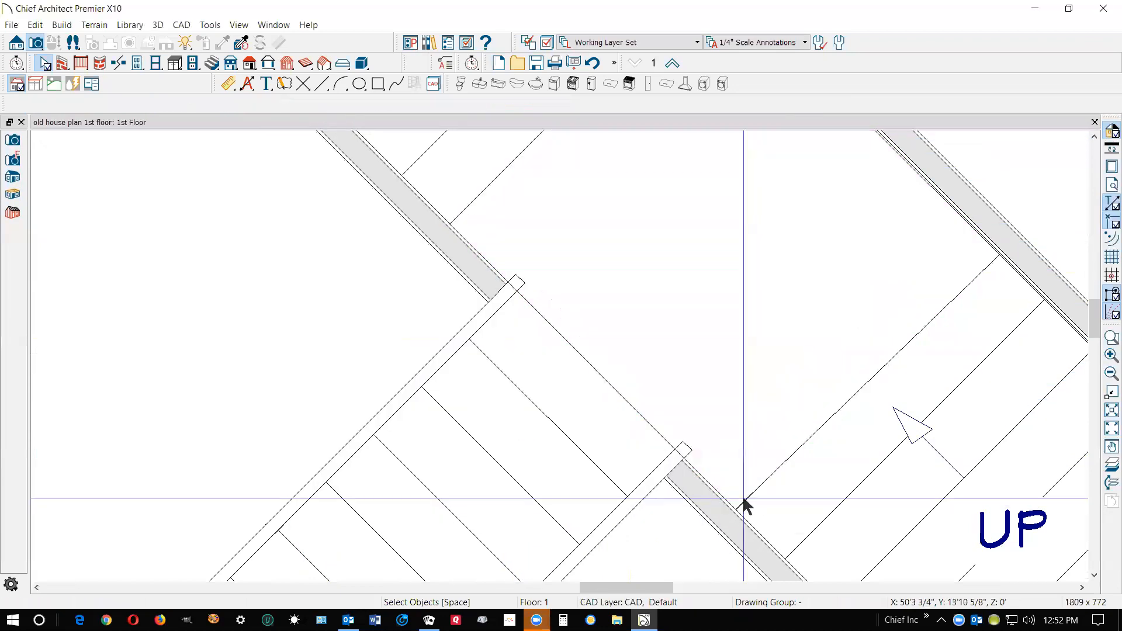
# Review the general settings of the lower stair section by the nook in its staircase specification
pyautogui.scroll(-4, 744, 501)
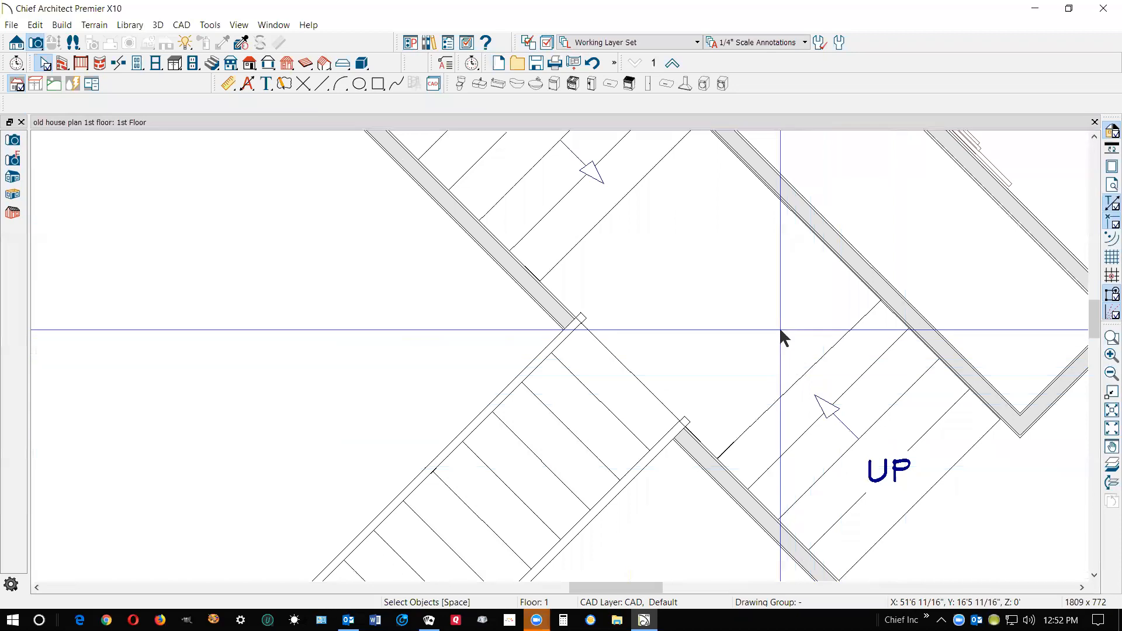
pyautogui.click(792, 384)
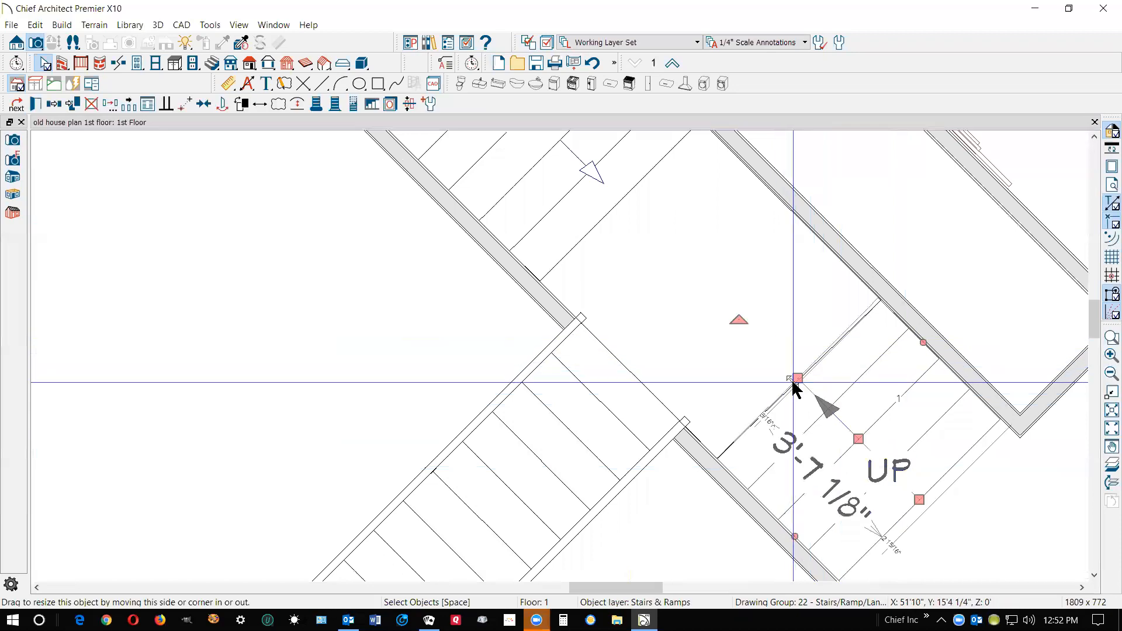
pyautogui.doubleClick(793, 387)
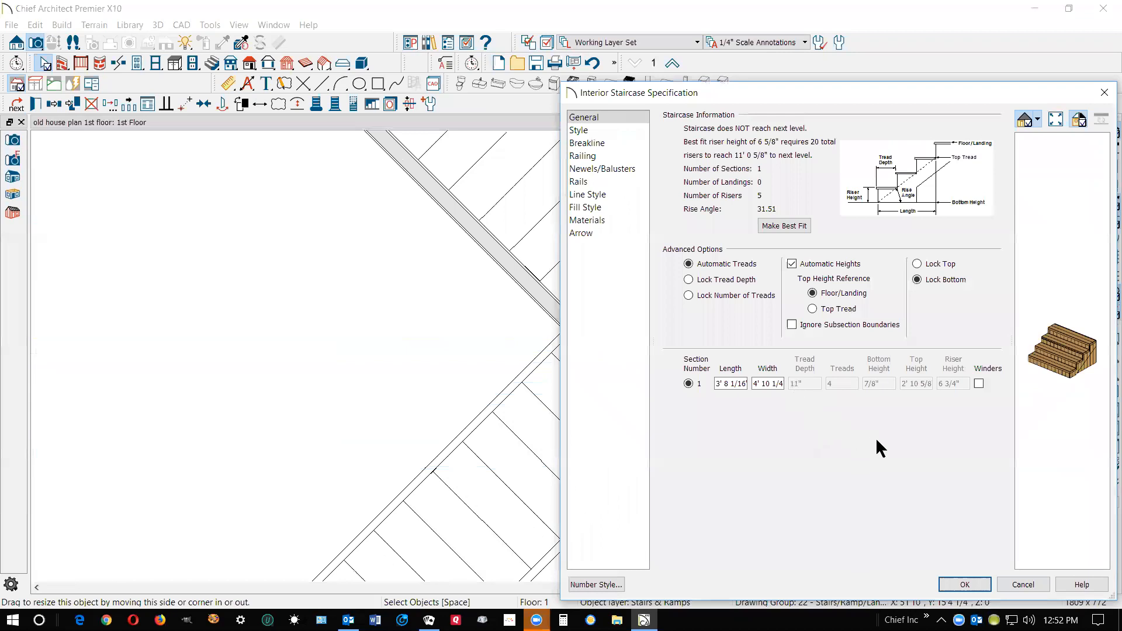
pyautogui.click(1022, 584)
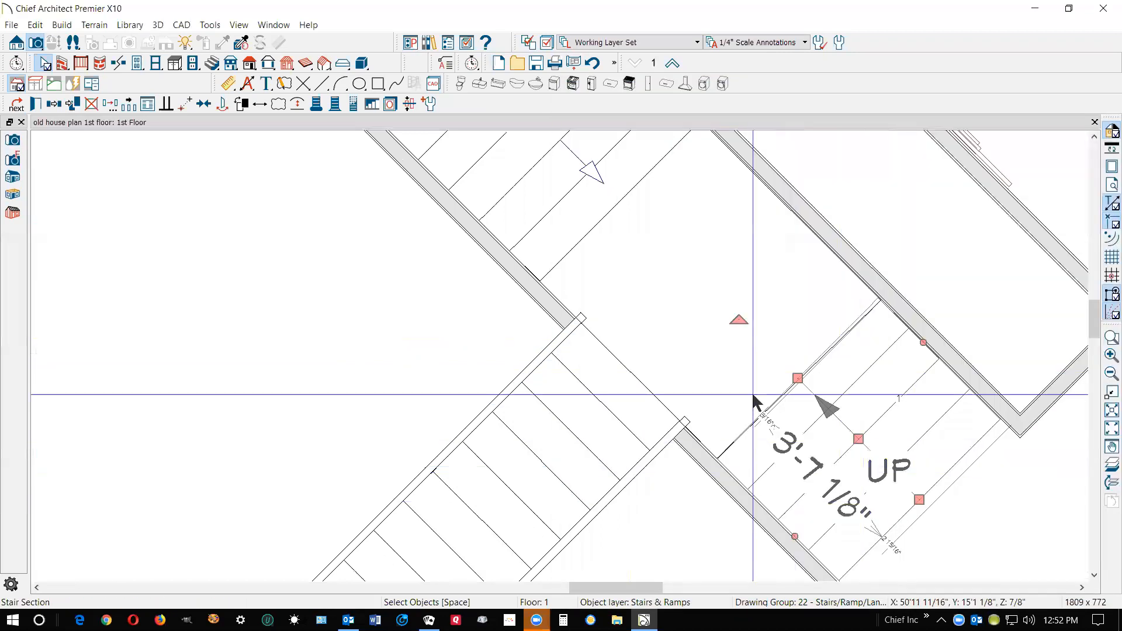
# Set the stair landing's top height to 35 inches in its landing specification
pyautogui.click(611, 275)
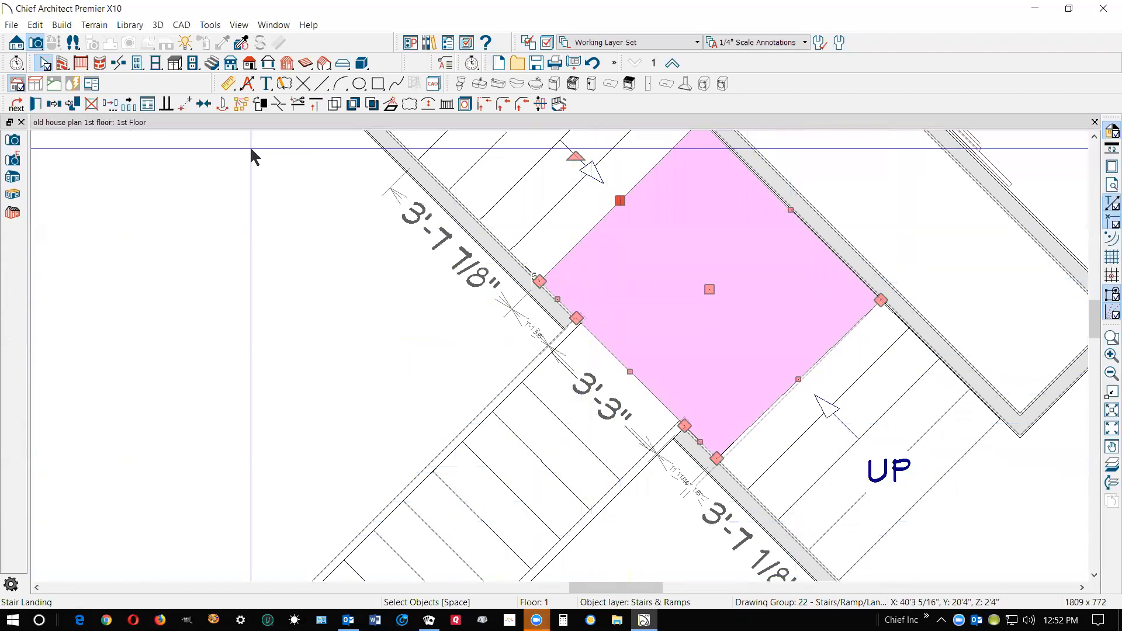
pyautogui.moveTo(91, 201); pyautogui.dragTo(170, 162)
pyautogui.click(184, 210)
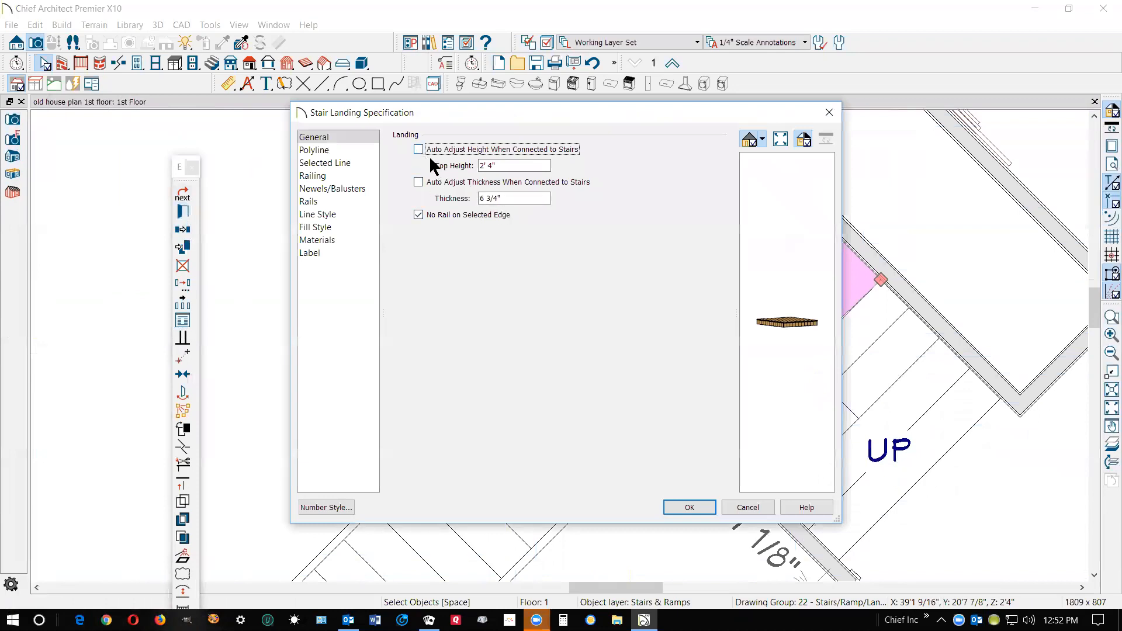
pyautogui.moveTo(515, 164); pyautogui.dragTo(445, 155)
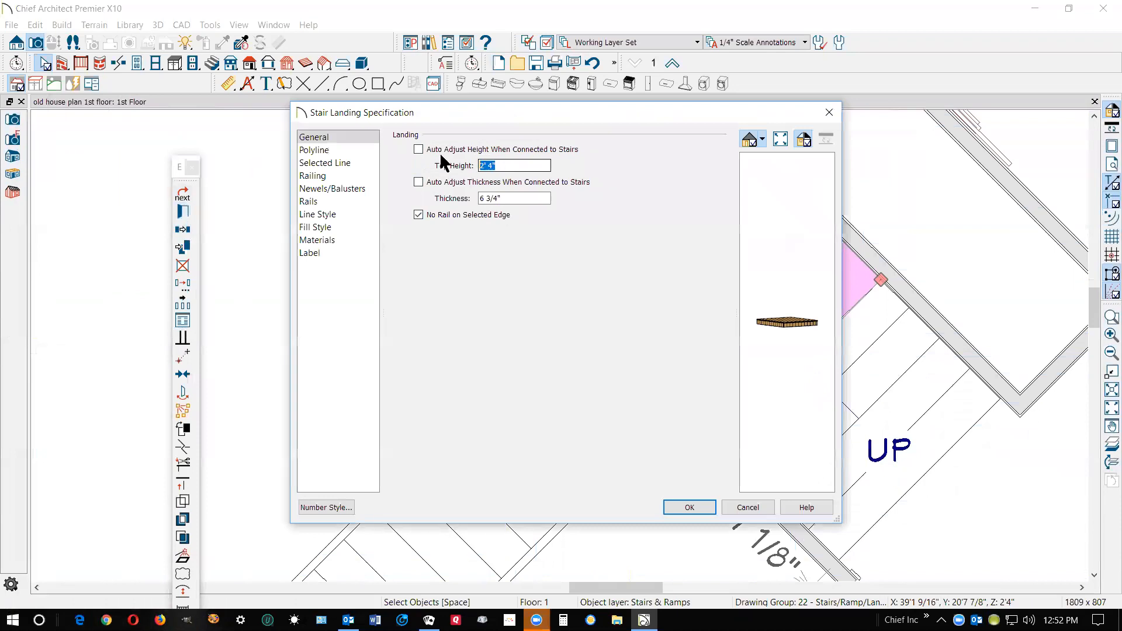
pyautogui.write('35')
pyautogui.click(690, 507)
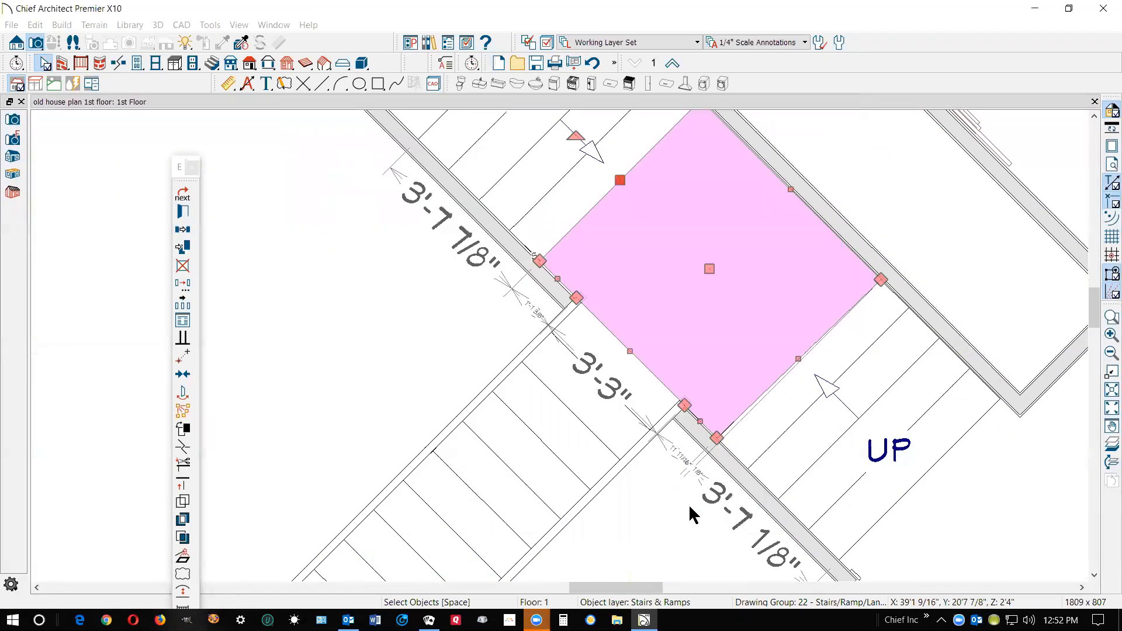
# Turn off Automatic Heights for the garage stair section, lock its tread depth and set the tread depth to 11 inches
pyautogui.click(606, 427)
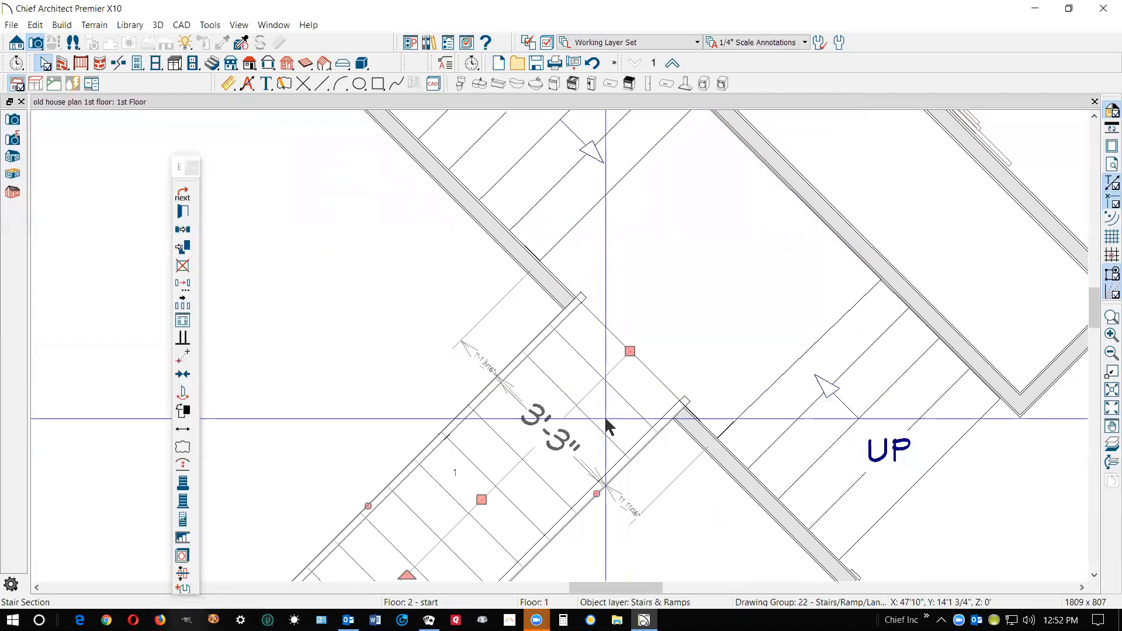
pyautogui.doubleClick(590, 358)
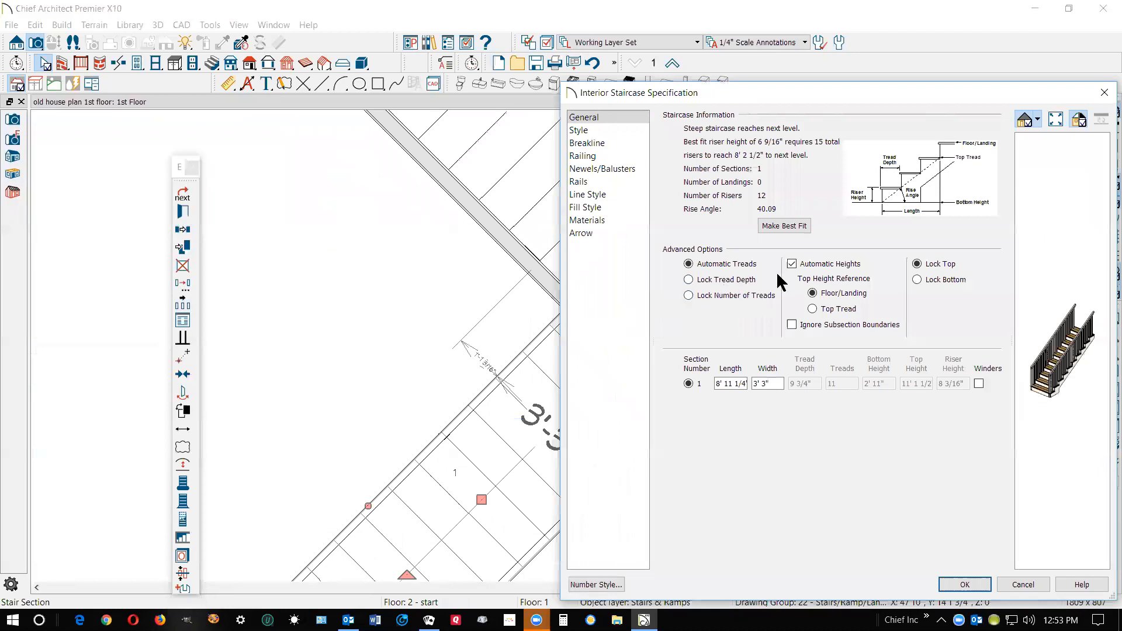
pyautogui.click(794, 264)
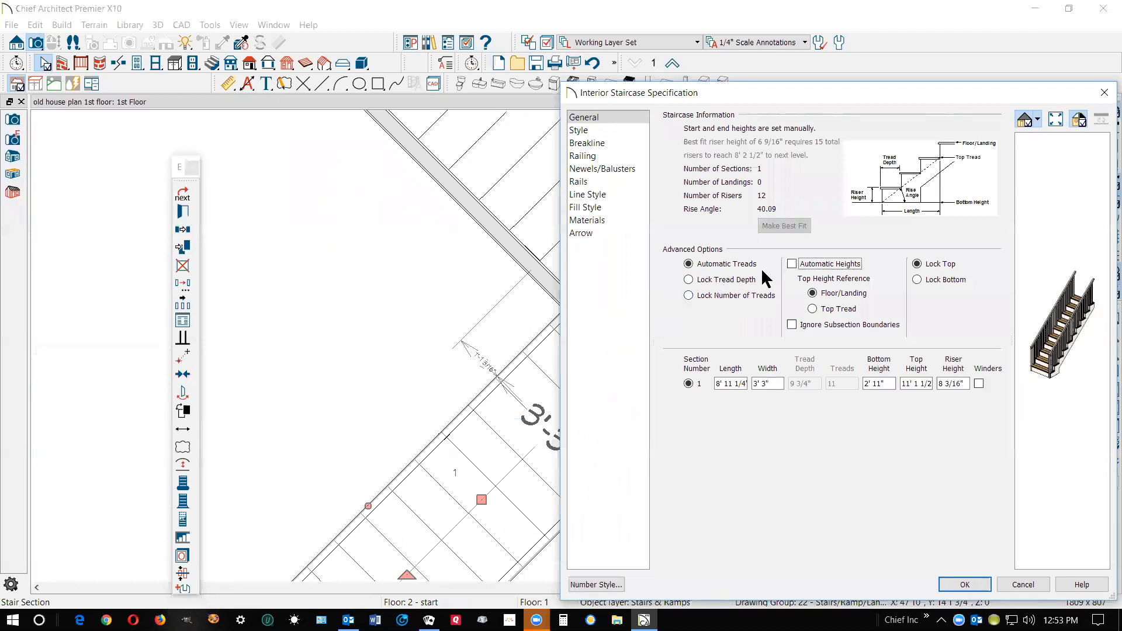
pyautogui.click(689, 279)
pyautogui.click(813, 381)
pyautogui.press('Tab')
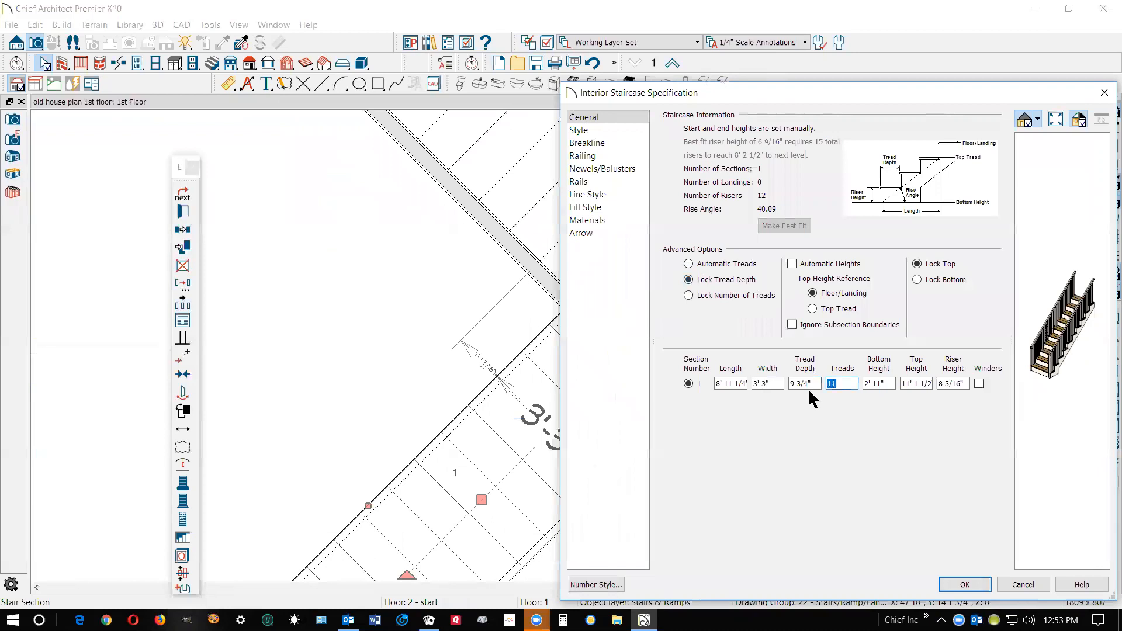
pyautogui.hotkey('shift', 'Tab')
pyautogui.write('11')
pyautogui.click(972, 582)
pyautogui.scroll(-2, 698, 342)
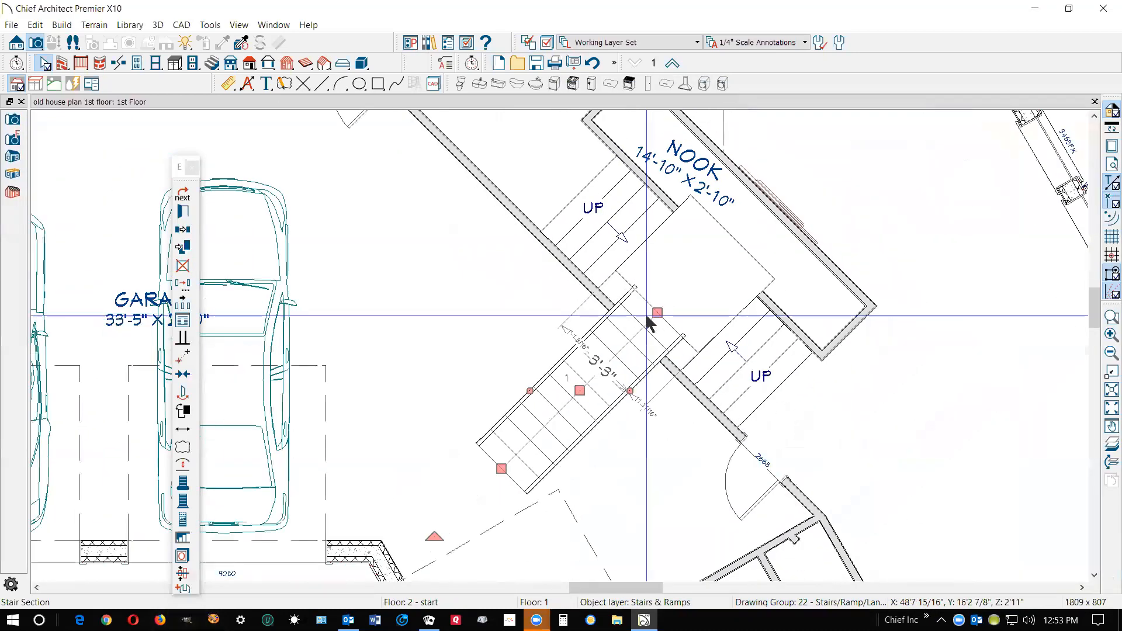
pyautogui.press('Escape')
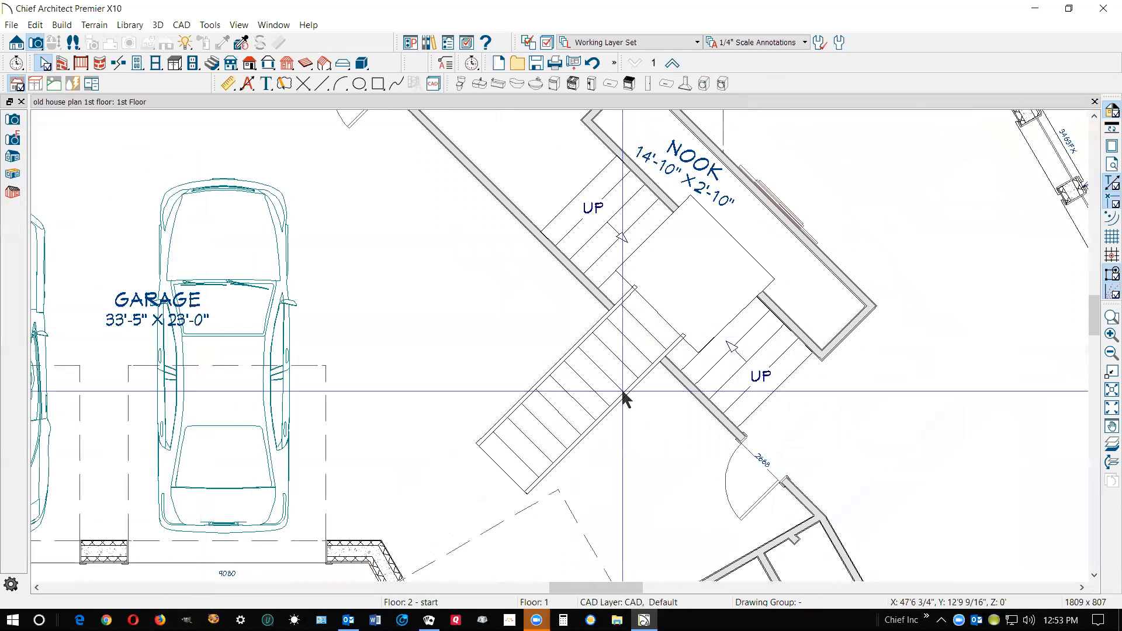
# Open the garage stair section's staircase specification for review and leave it without changes
pyautogui.click(624, 399)
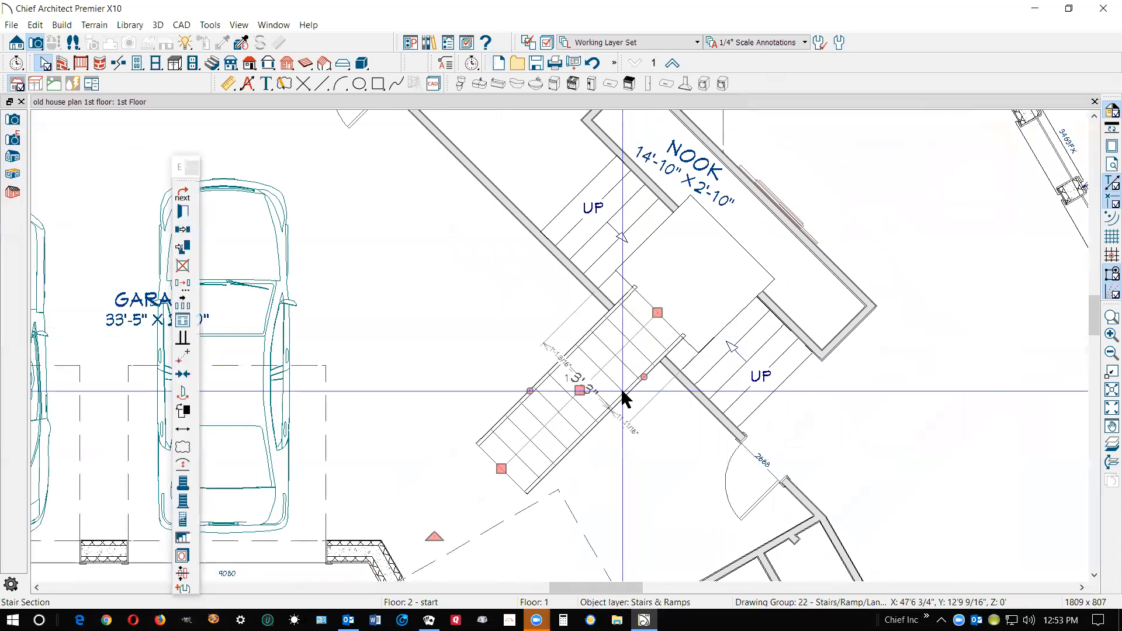
pyautogui.doubleClick(624, 398)
pyautogui.click(1022, 586)
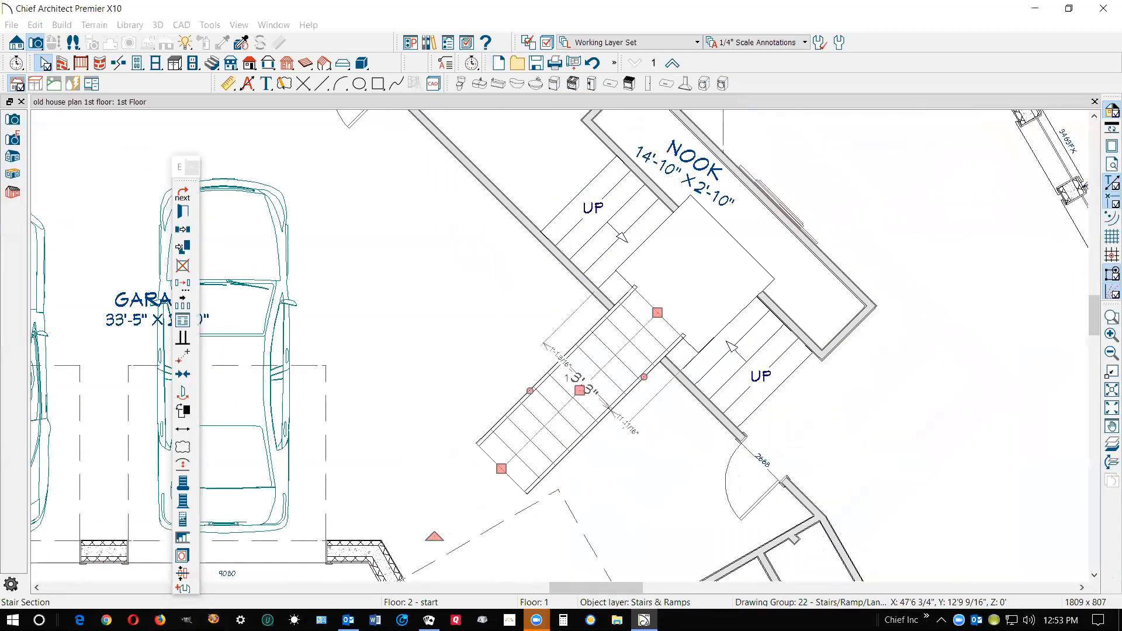
# Move the garage stair section back out of the landing until its upper end lines up with the garage wall opening
pyautogui.scroll(3, 650, 338)
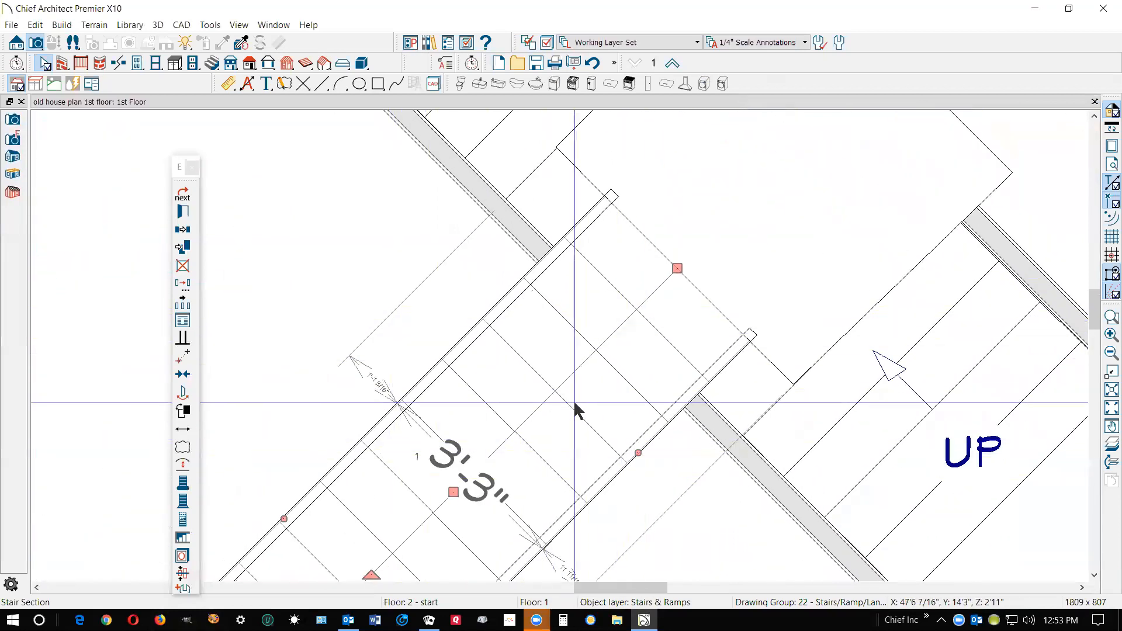
pyautogui.moveTo(453, 492); pyautogui.dragTo(383, 524)
pyautogui.press('Escape')
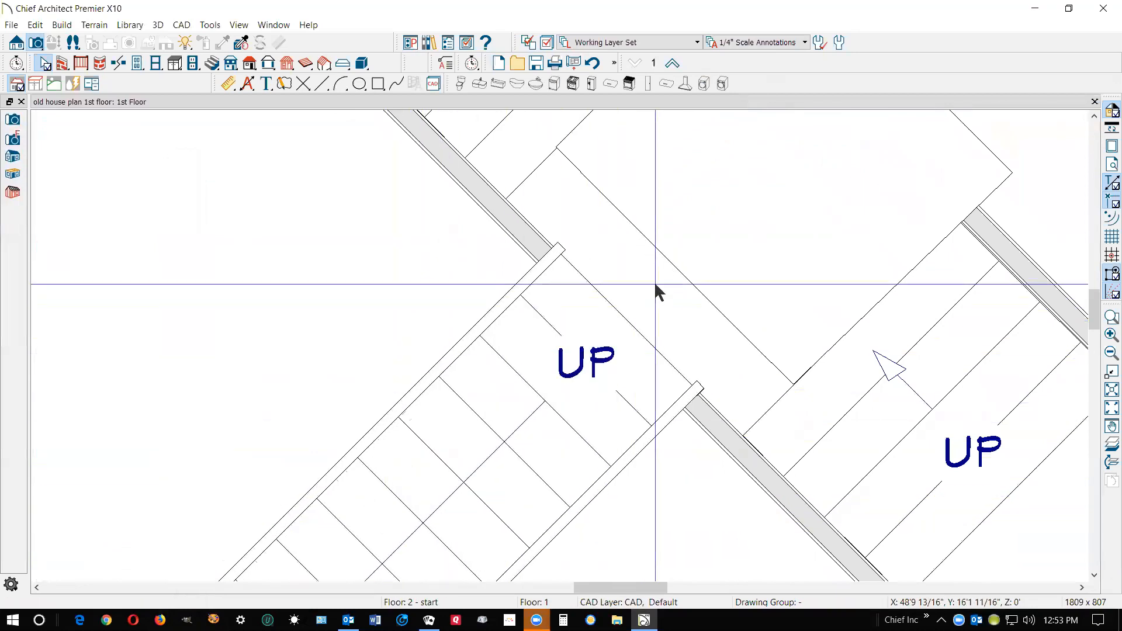
# Extend the landing's garage-side edge segments outward to meet the wall line and the upper end of the garage stair section
pyautogui.click(688, 271)
pyautogui.moveTo(688, 270); pyautogui.dragTo(534, 227)
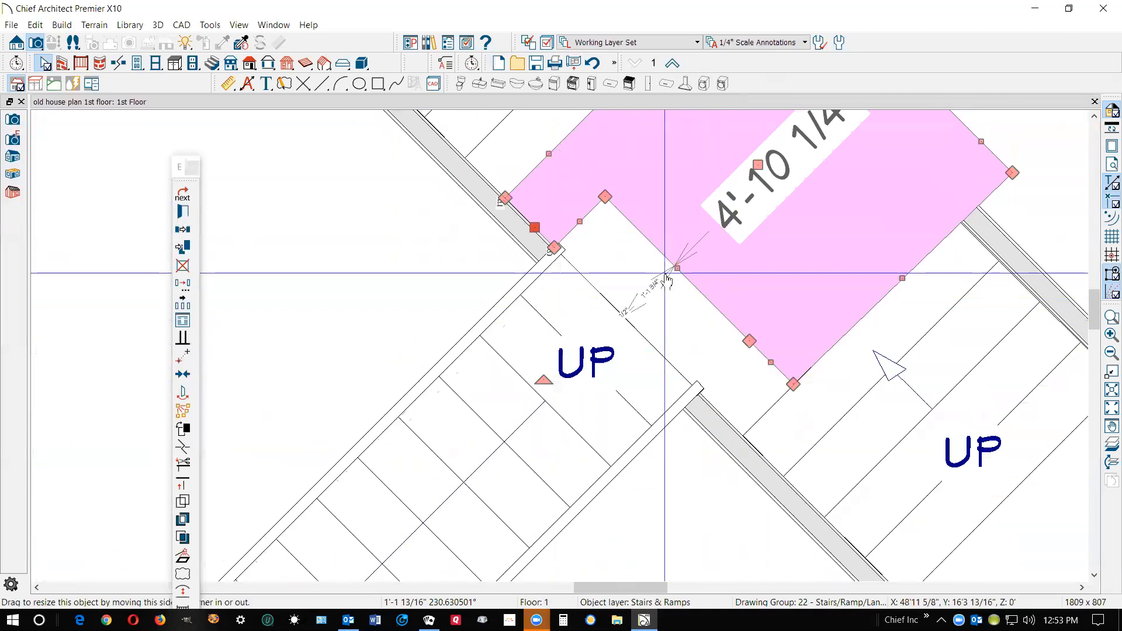
pyautogui.moveTo(678, 266); pyautogui.dragTo(731, 430)
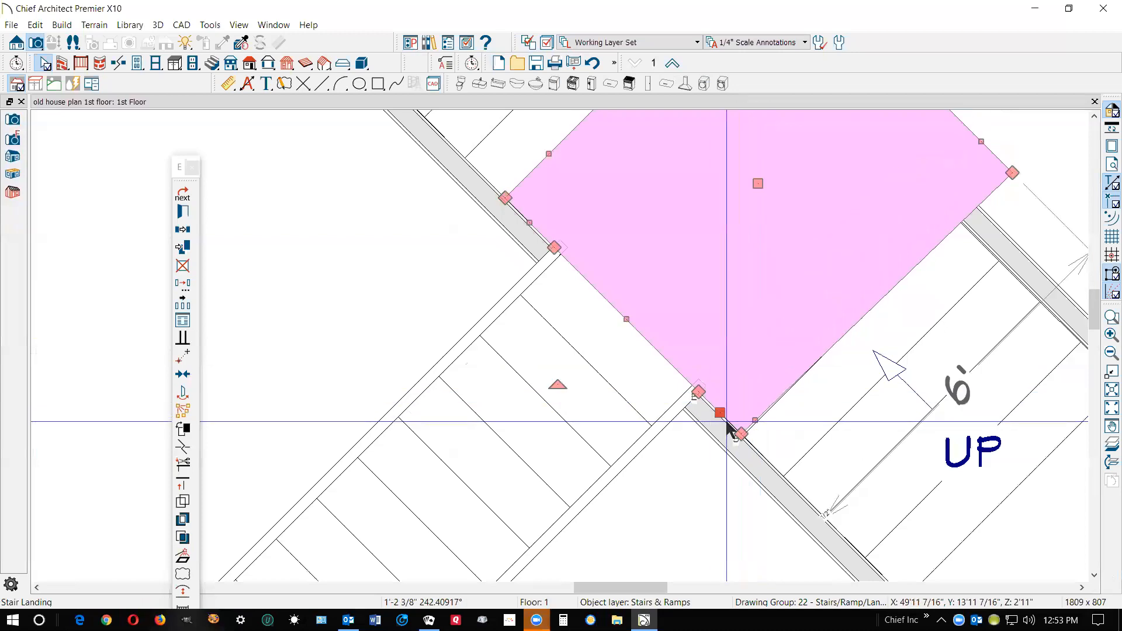
# Set the bottom height of the garage stair section to 42 inches
pyautogui.click(590, 441)
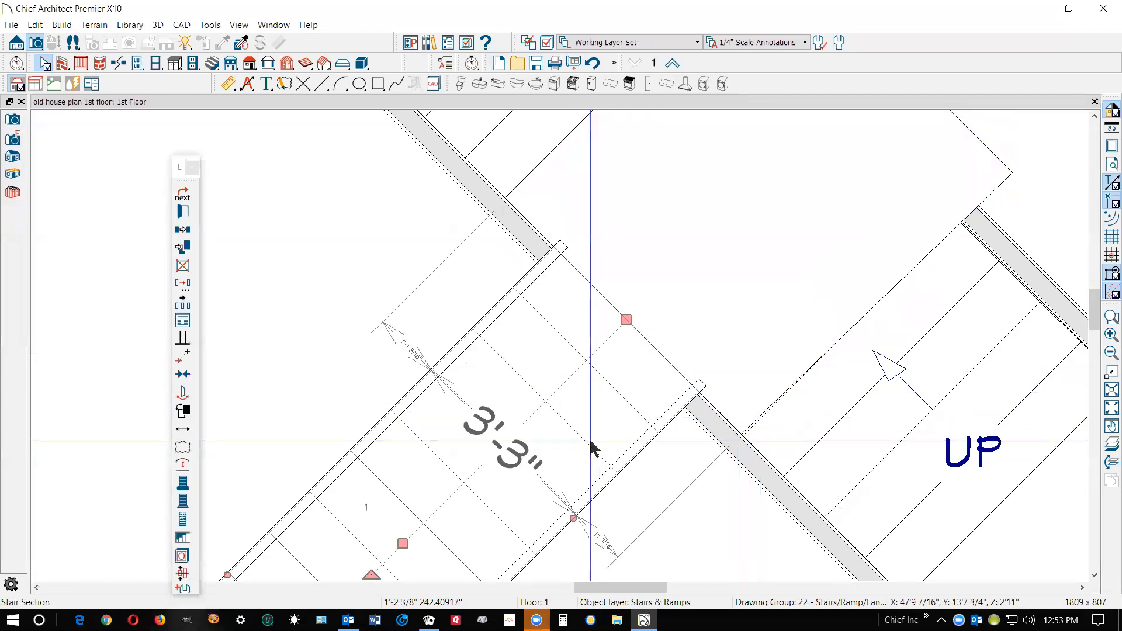
pyautogui.doubleClick(592, 444)
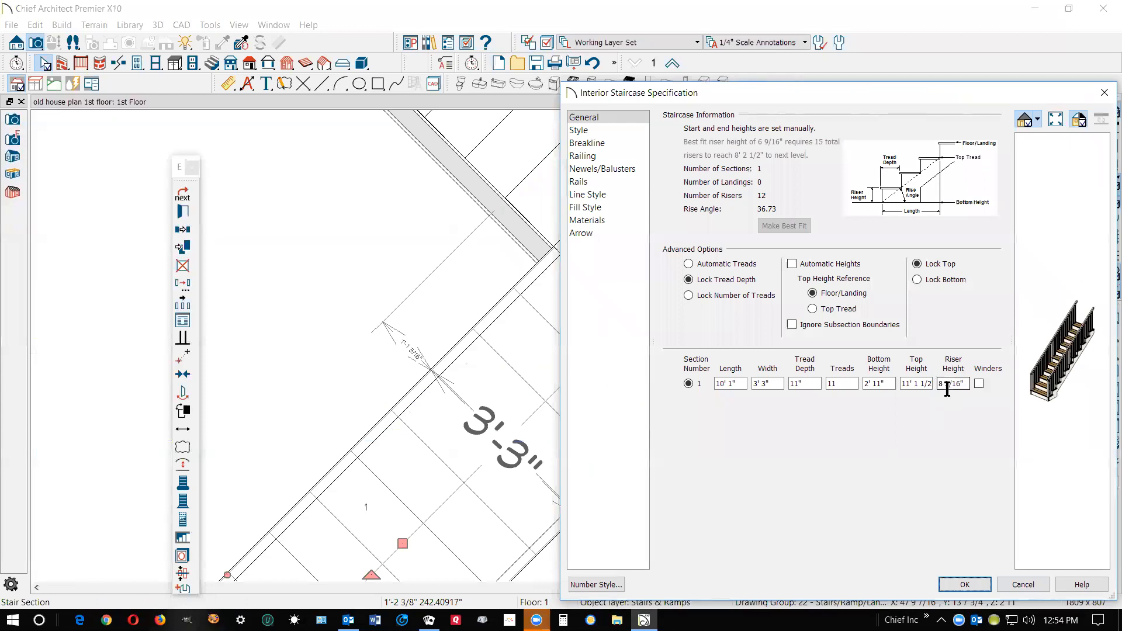
pyautogui.click(890, 384)
pyautogui.write('42')
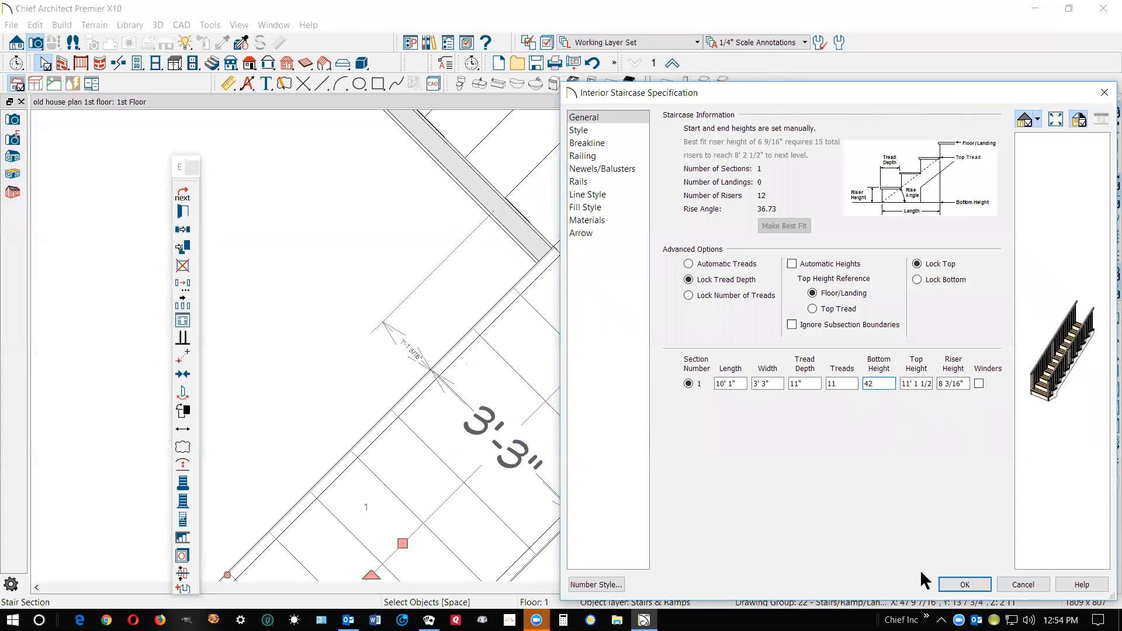
pyautogui.click(962, 584)
# Check the garage stair section's riser height in the general settings of its staircase specification
pyautogui.scroll(-3, 683, 239)
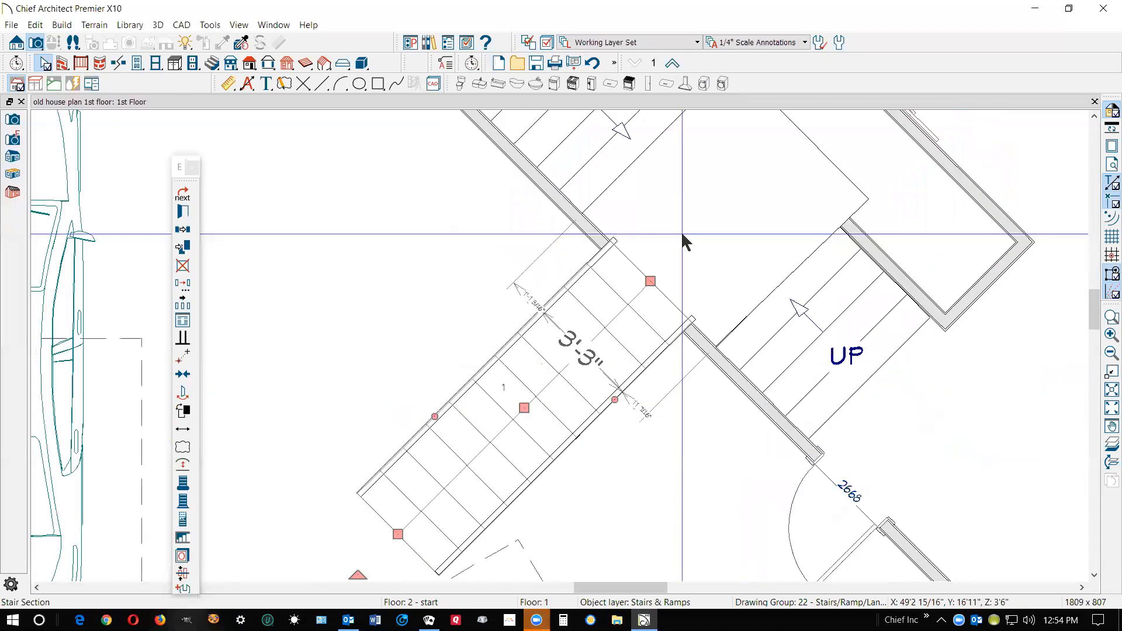
pyautogui.click(183, 211)
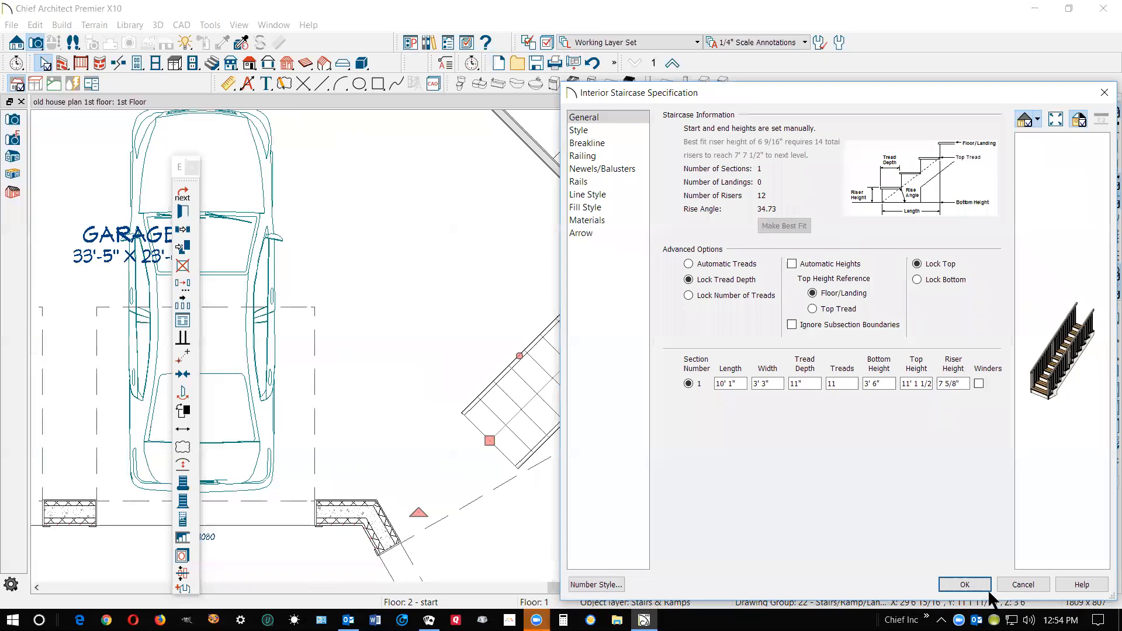
pyautogui.click(971, 581)
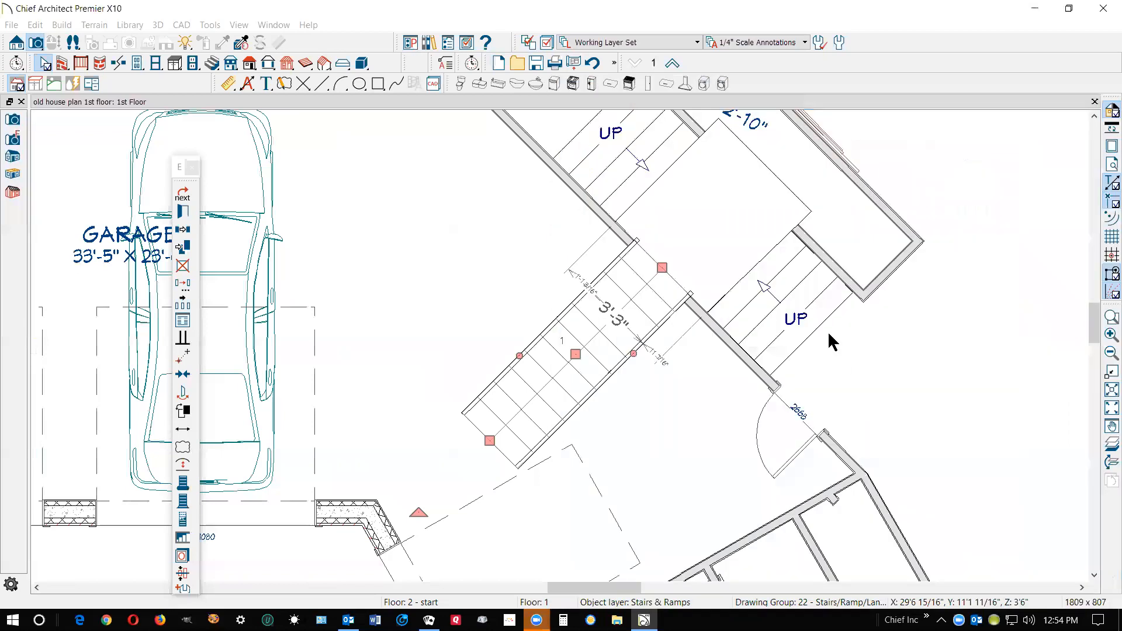
# Pull the landing's nook-side edge back to the face of the nook wall
pyautogui.scroll(2, 794, 163)
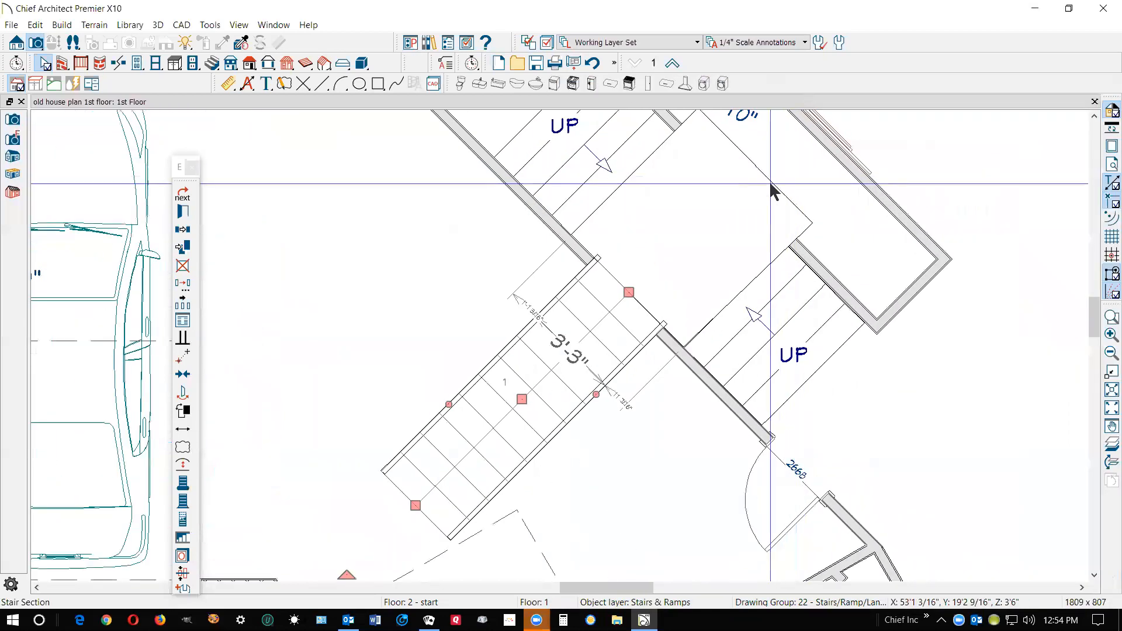
pyautogui.click(770, 182)
pyautogui.moveTo(770, 183); pyautogui.dragTo(756, 216)
pyautogui.press('Delete')
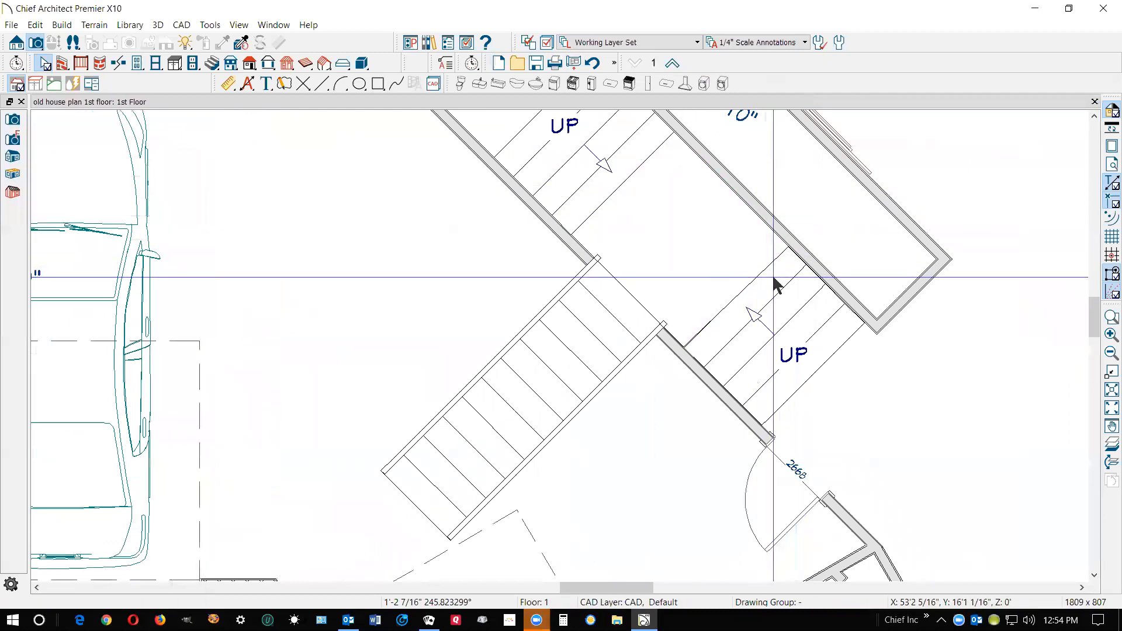
# Create a cross section/elevation view through the garage stairs and landing to inspect how they connect
pyautogui.scroll(-1, 692, 275)
pyautogui.scroll(-1, 691, 276)
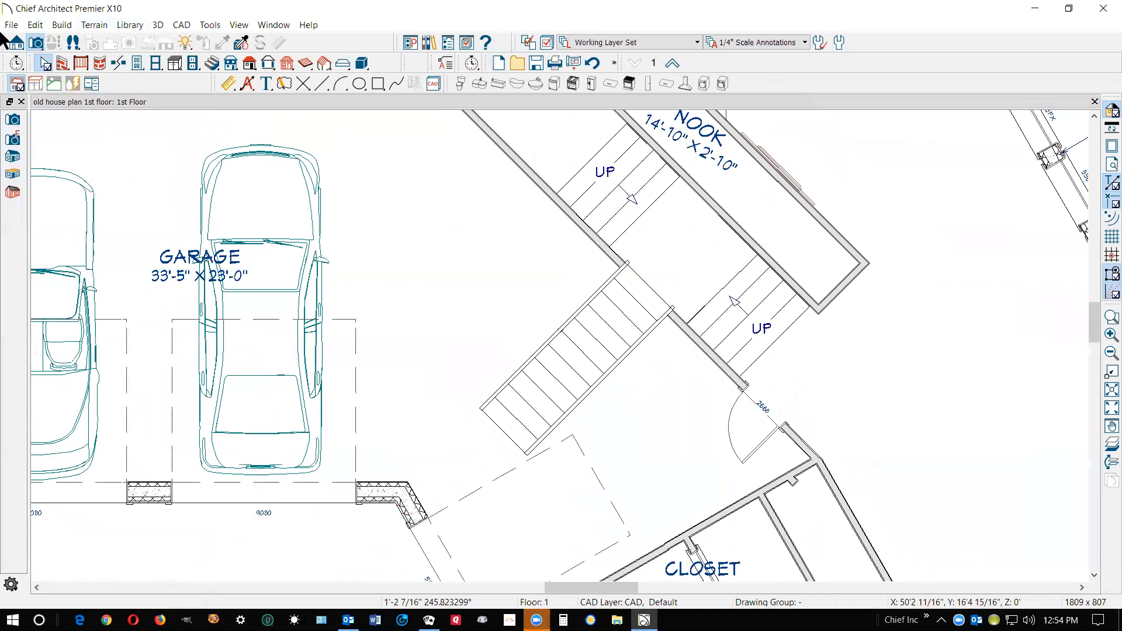
pyautogui.click(21, 39)
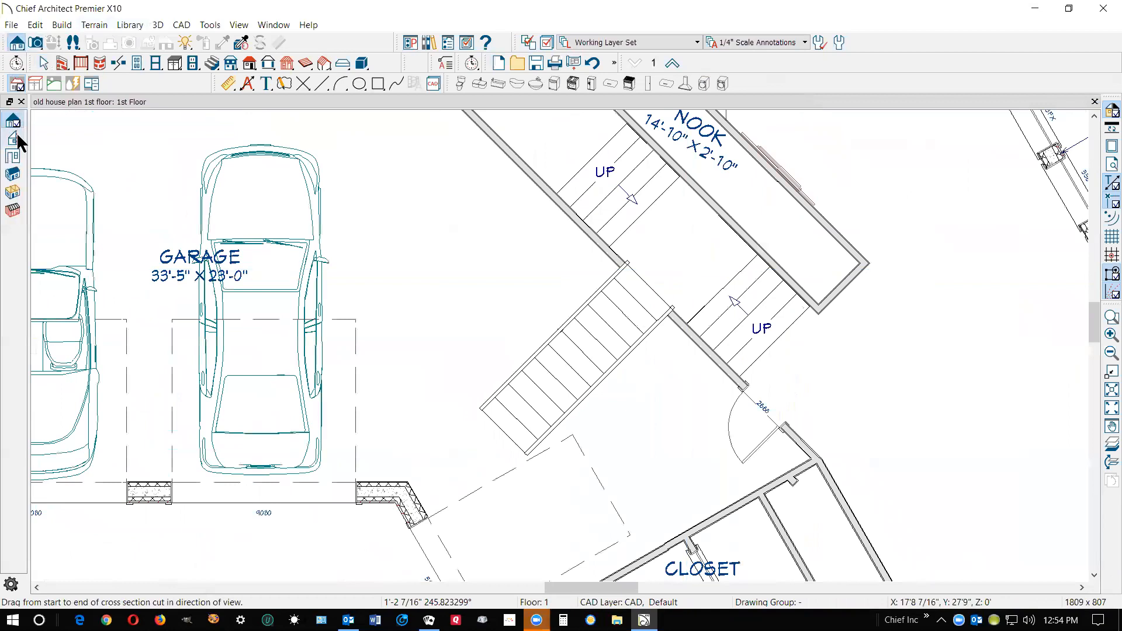
pyautogui.click(16, 139)
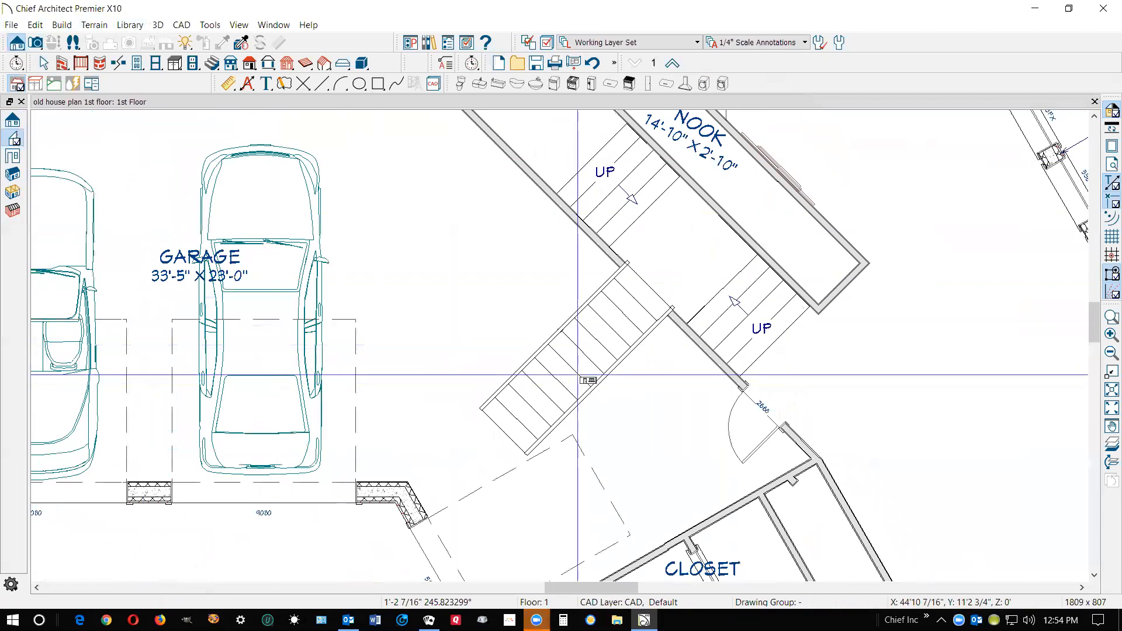
pyautogui.moveTo(580, 365); pyautogui.dragTo(537, 303)
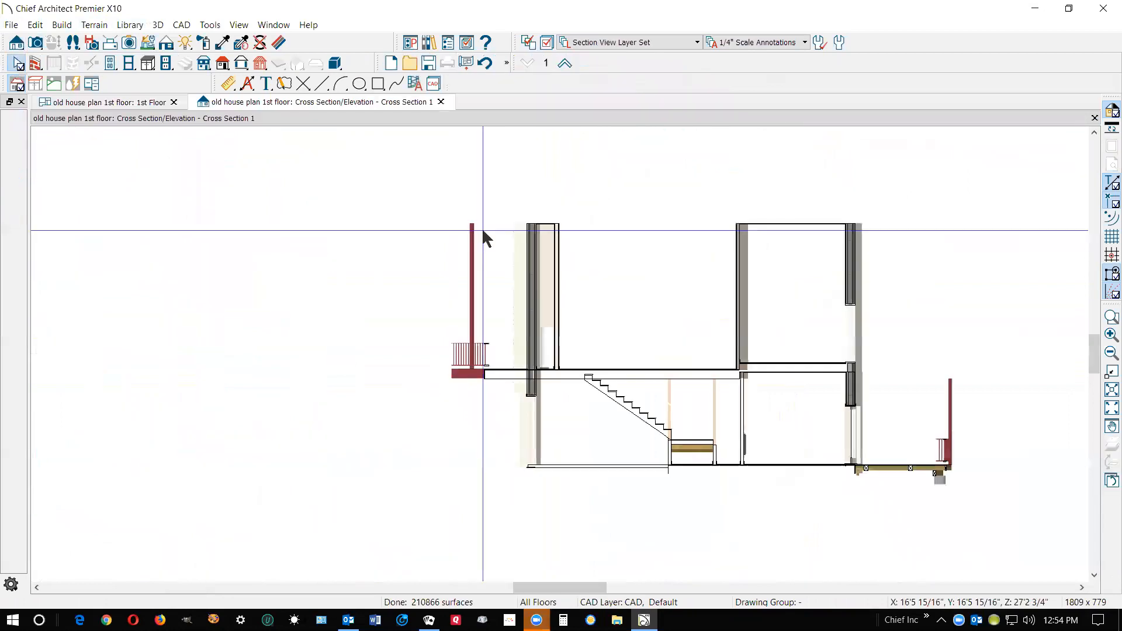
pyautogui.scroll(5, 660, 476)
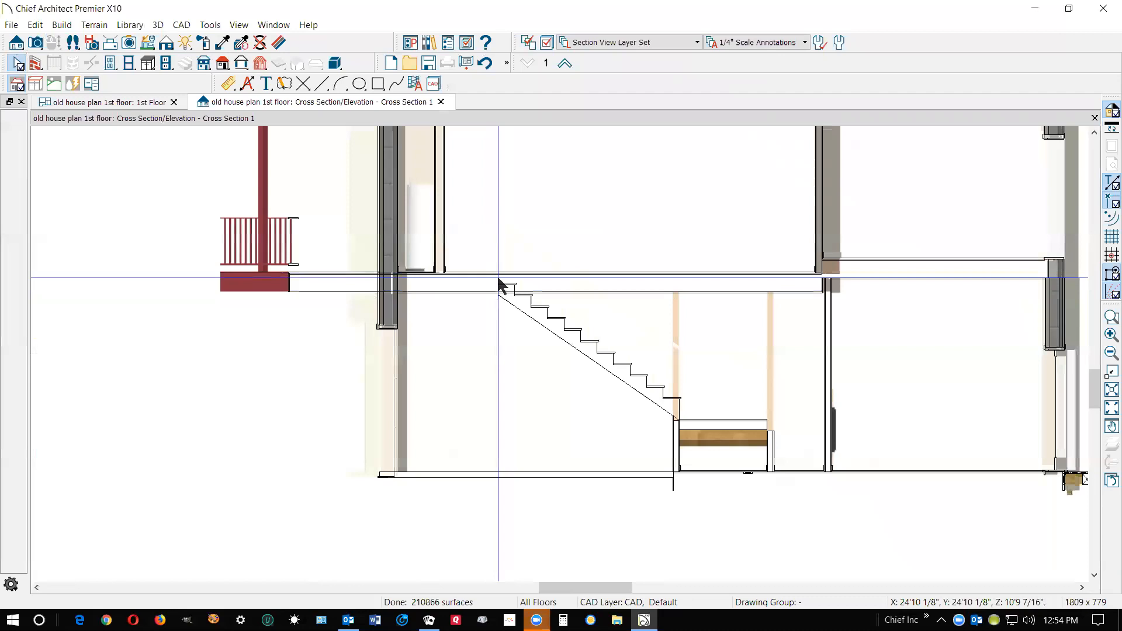
# Check the stair section's rise angle and heights in its specification, then close the cross section and return to the plan
pyautogui.click(585, 344)
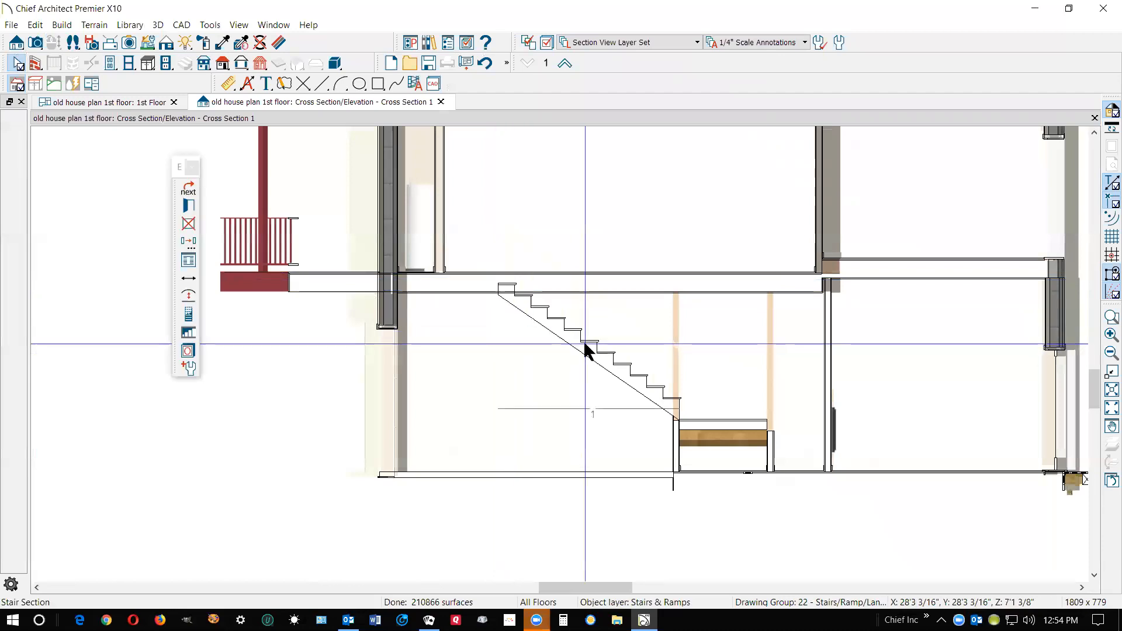
pyautogui.doubleClick(585, 345)
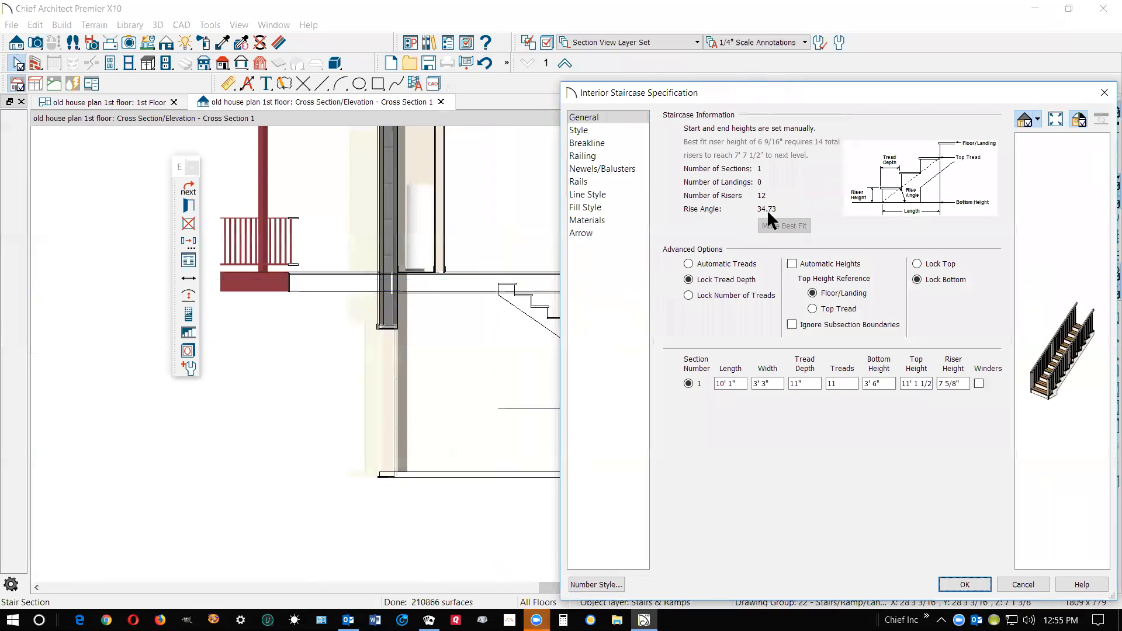
pyautogui.click(1023, 584)
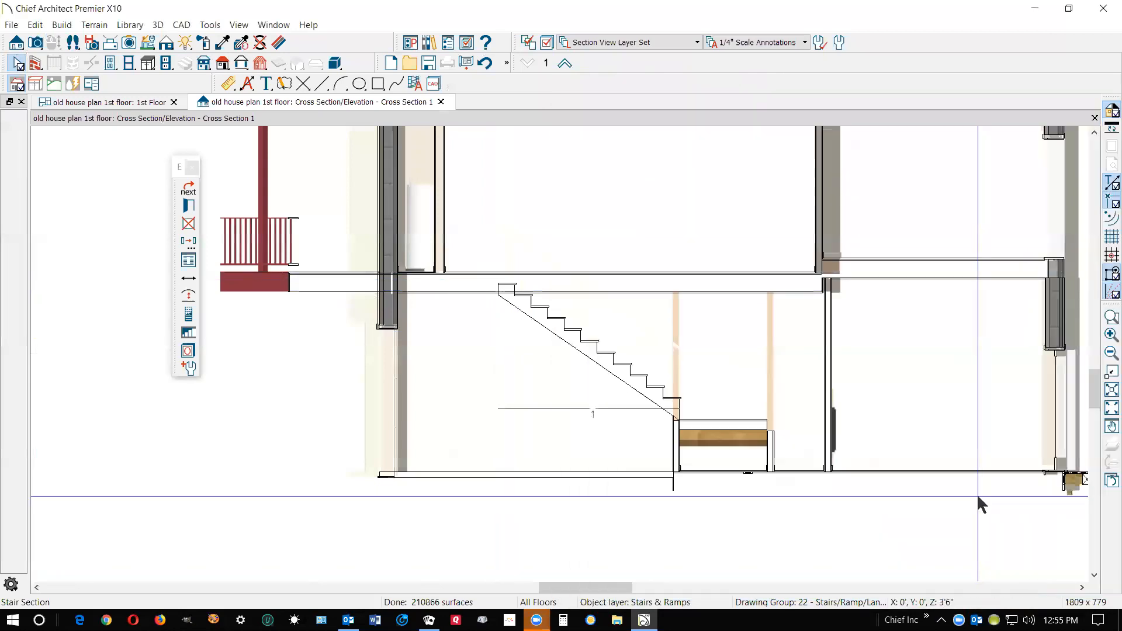
pyautogui.click(1095, 118)
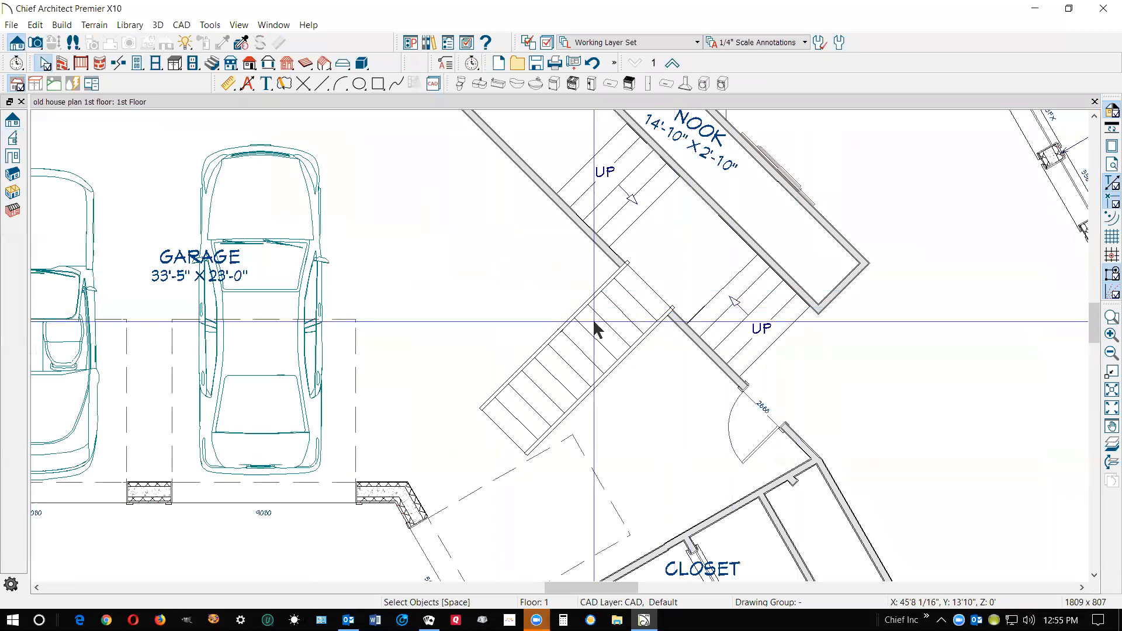
pyautogui.scroll(-2, 596, 330)
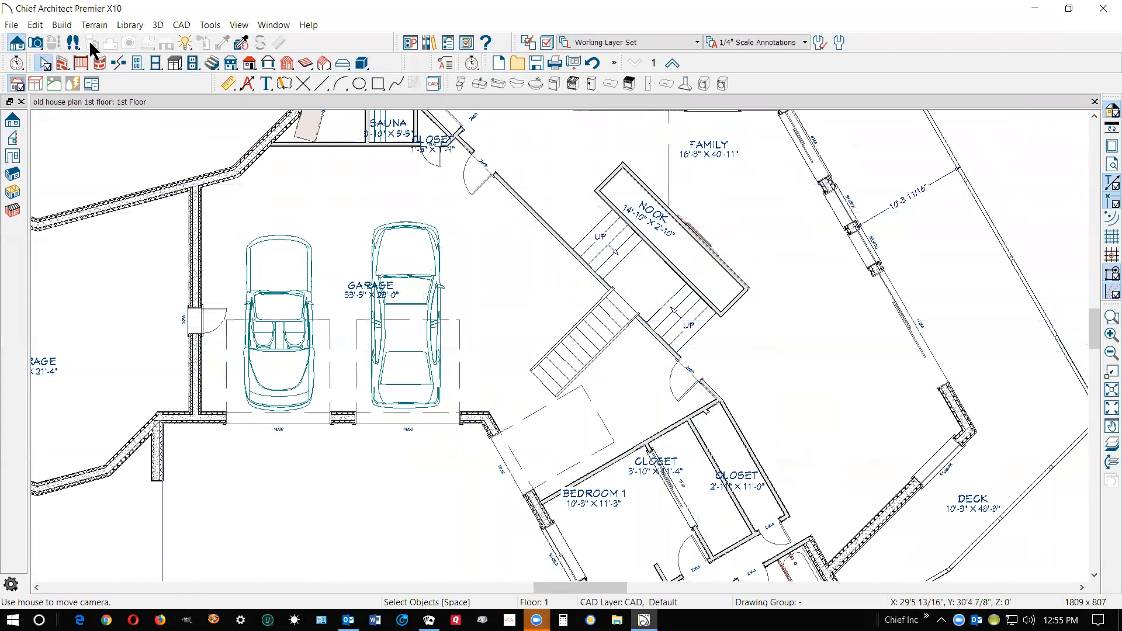
# Create a full camera view from the family room toward the nook, inspect the stairs and landing up close, and close it
pyautogui.click(35, 42)
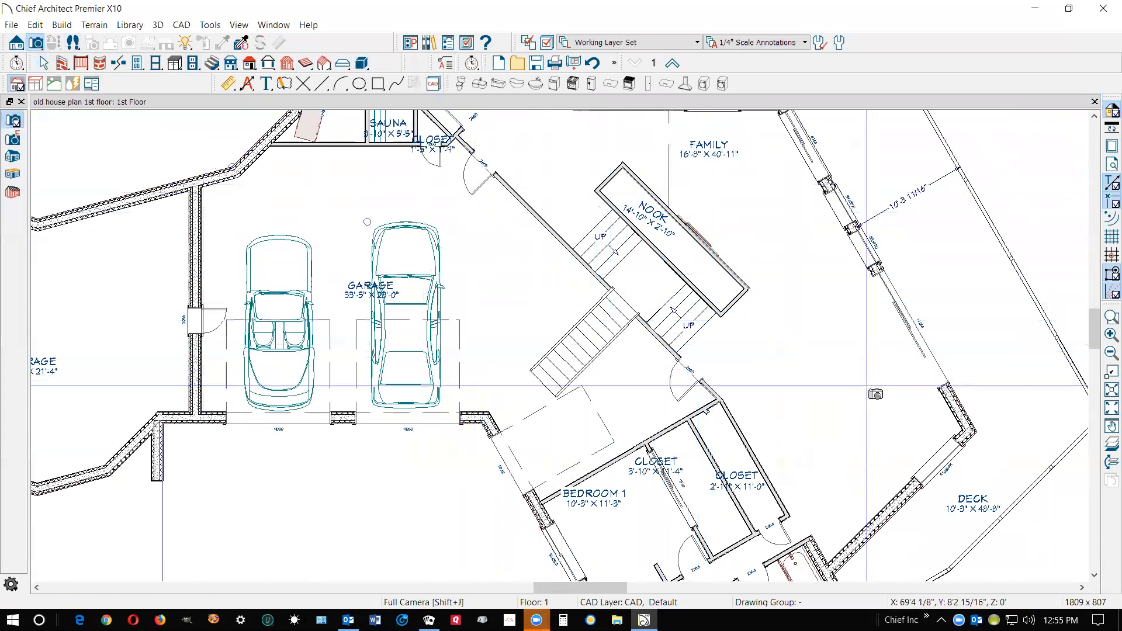
pyautogui.moveTo(854, 410); pyautogui.dragTo(630, 272)
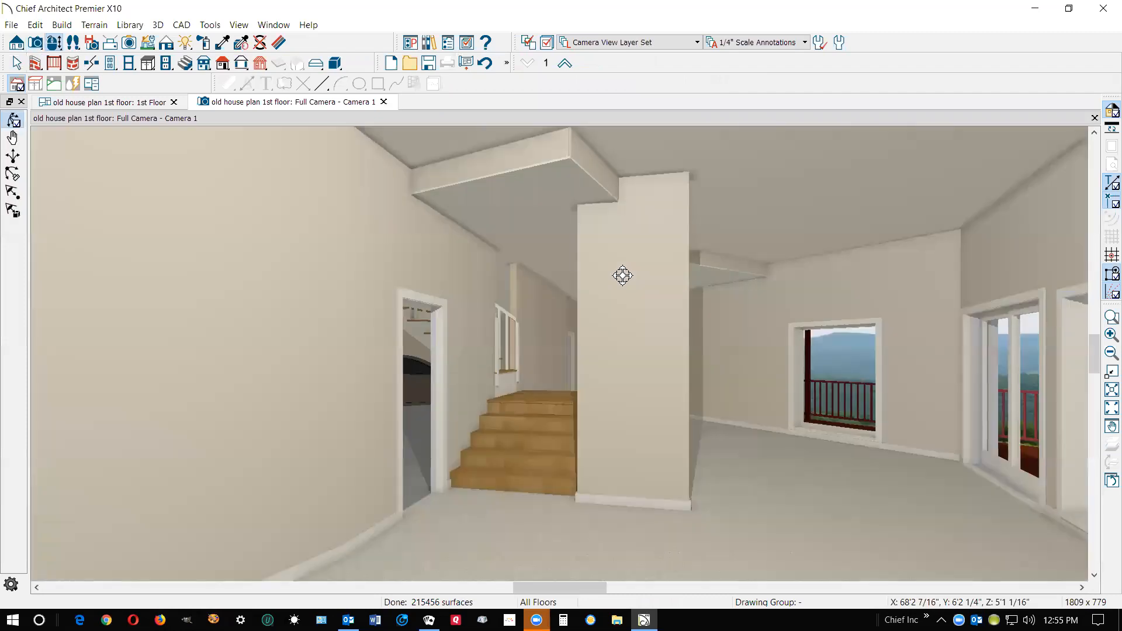
pyautogui.moveTo(615, 285)
pyautogui.mouseDown()
pyautogui.moveTo(646, 294)
pyautogui.moveTo(625, 293)
pyautogui.mouseUp()
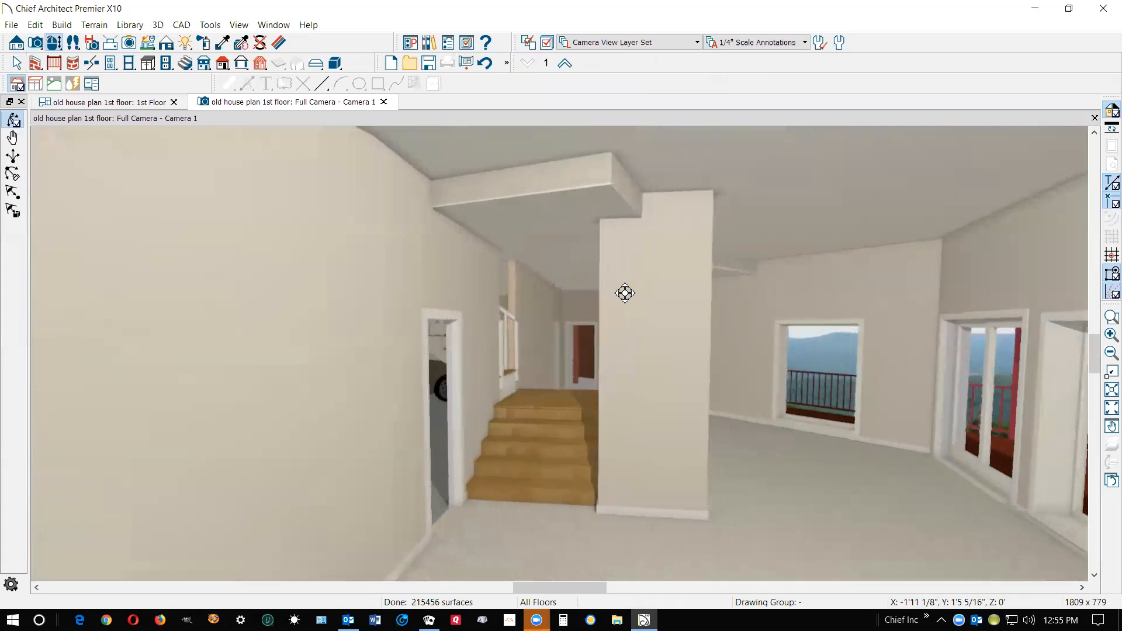
pyautogui.moveTo(716, 363); pyautogui.dragTo(328, 348)
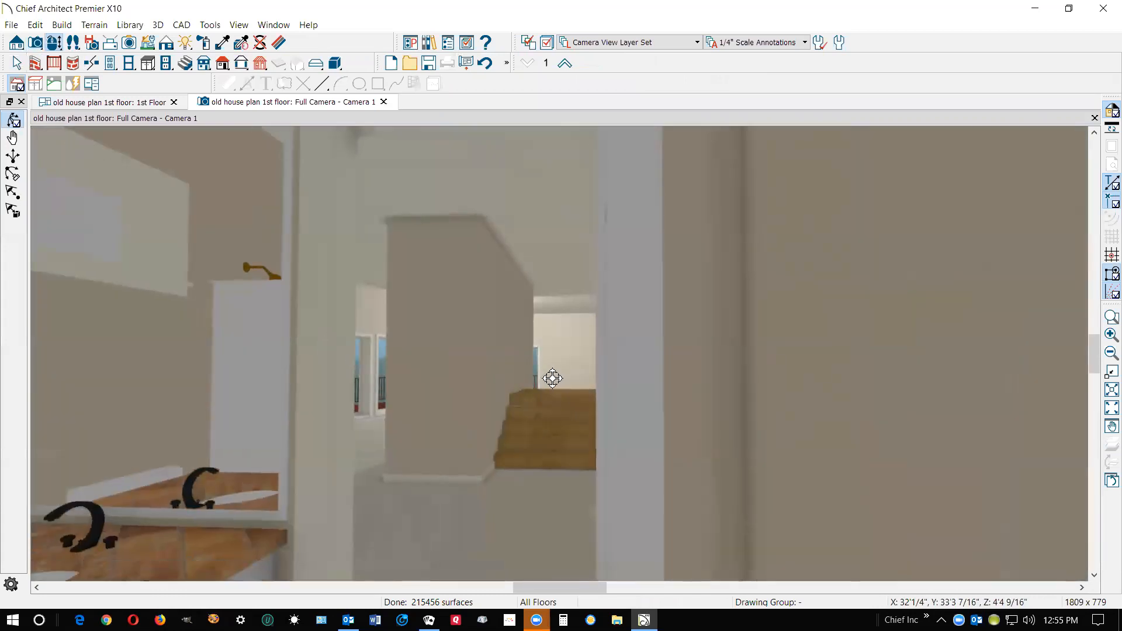
pyautogui.scroll(5, 552, 378)
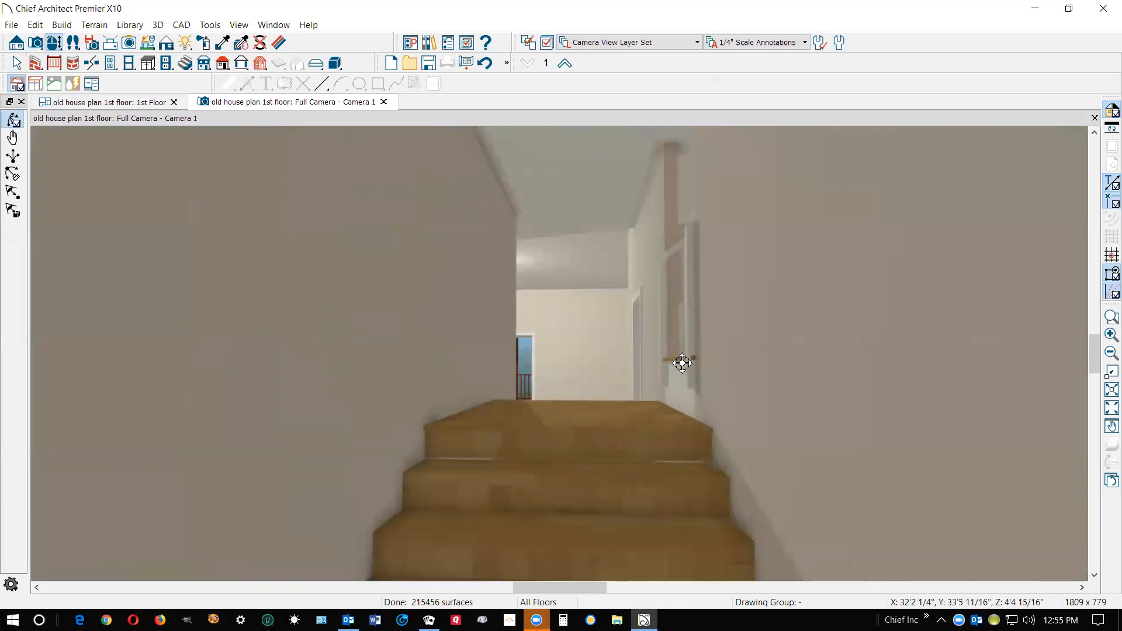
pyautogui.scroll(4, 682, 363)
pyautogui.press('space')
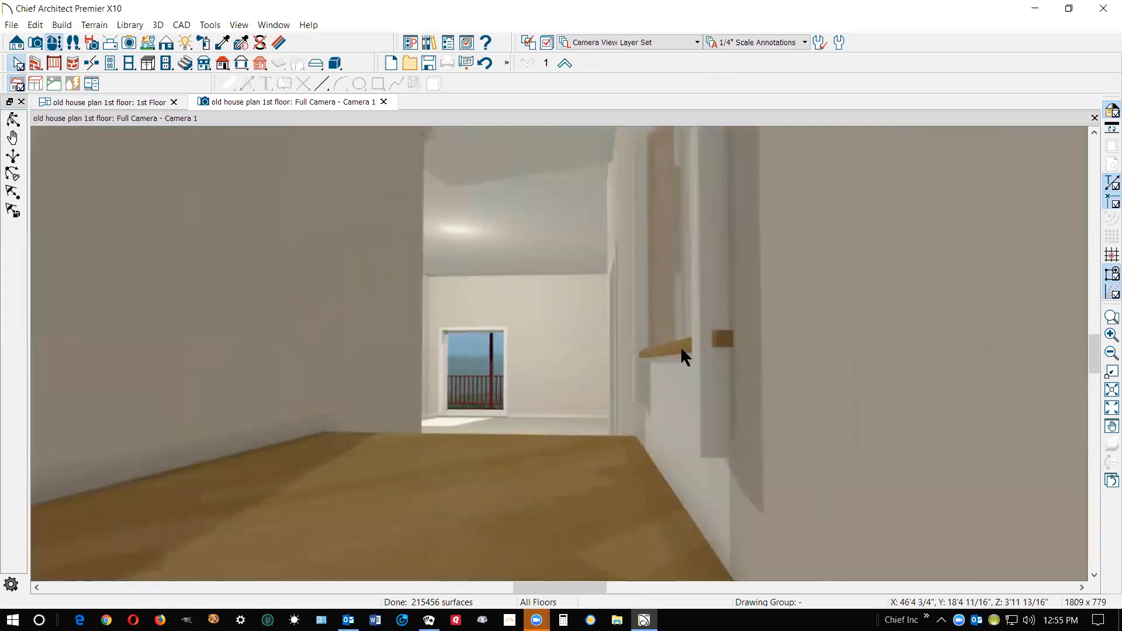
pyautogui.scroll(-3, 657, 364)
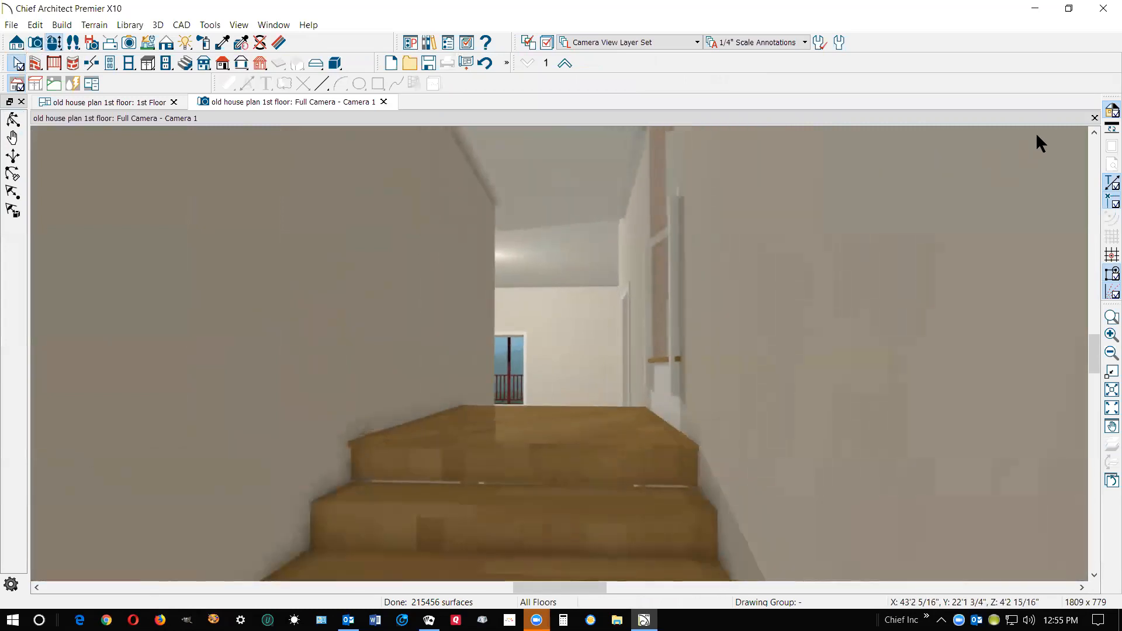
pyautogui.click(1093, 119)
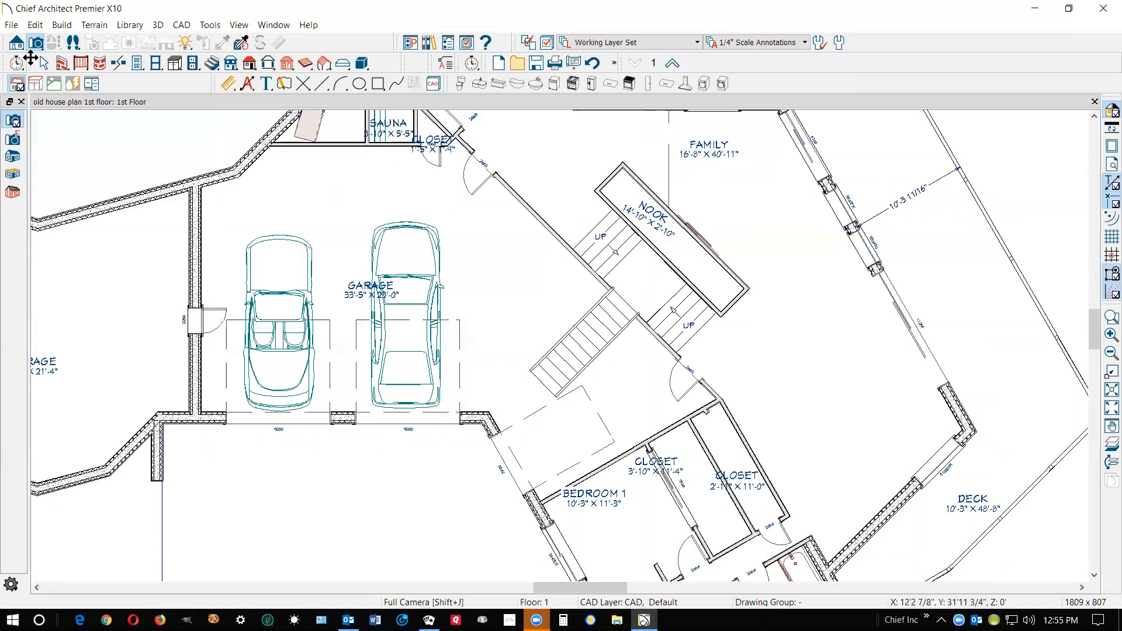
# Create a backclipped cross section through the garage stairs and landing, focused on where the bottom tread meets the landing
pyautogui.click(16, 42)
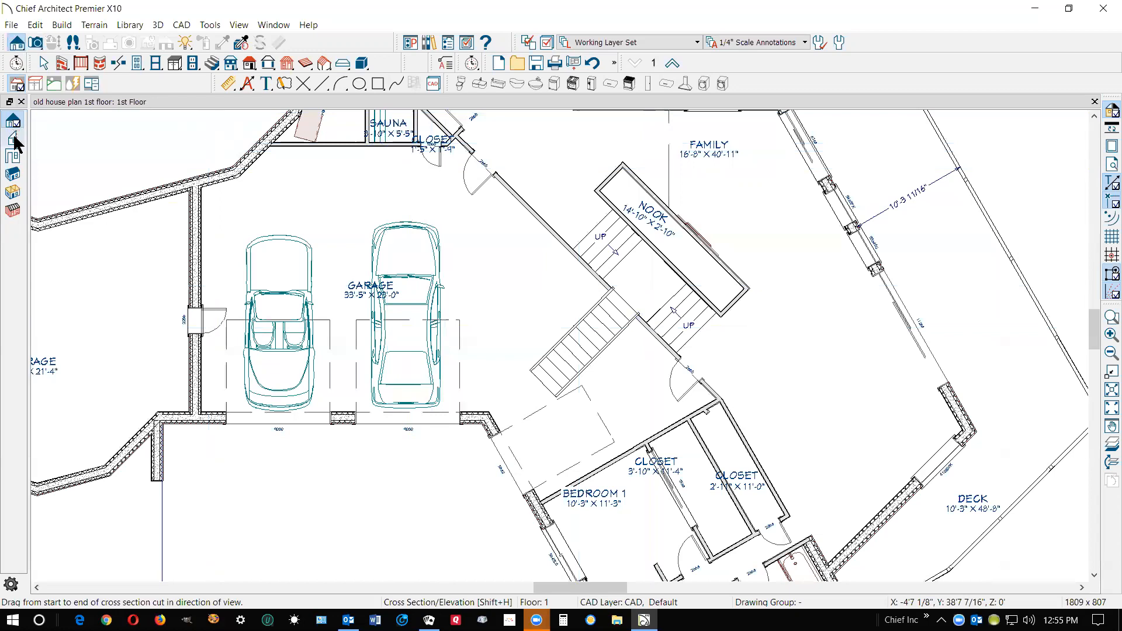
pyautogui.click(14, 139)
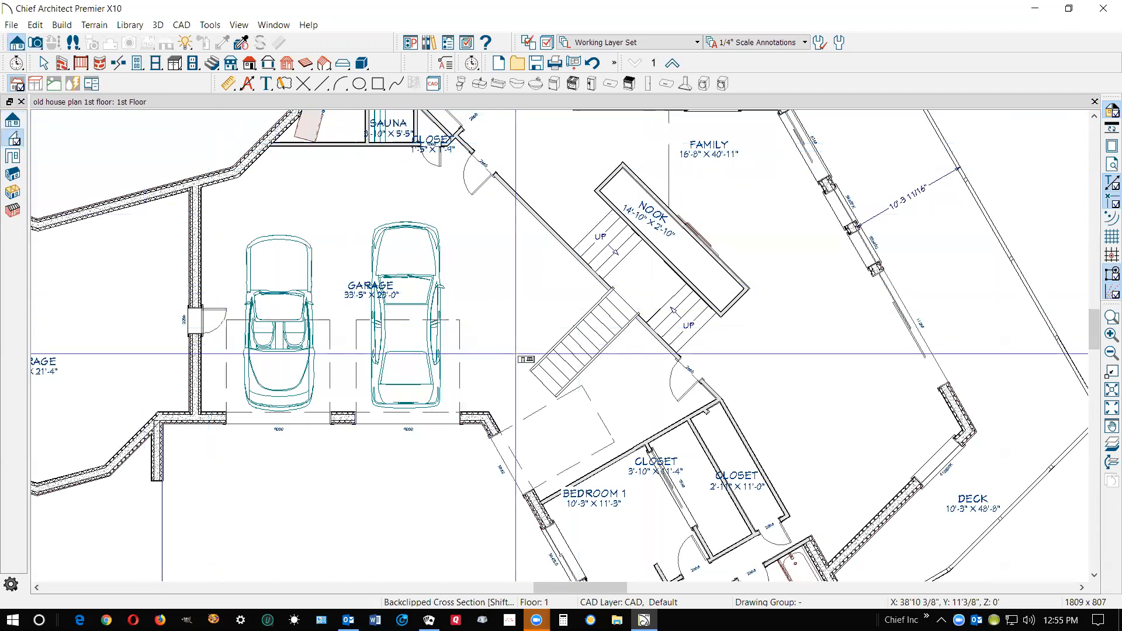
pyautogui.moveTo(610, 318); pyautogui.dragTo(585, 295)
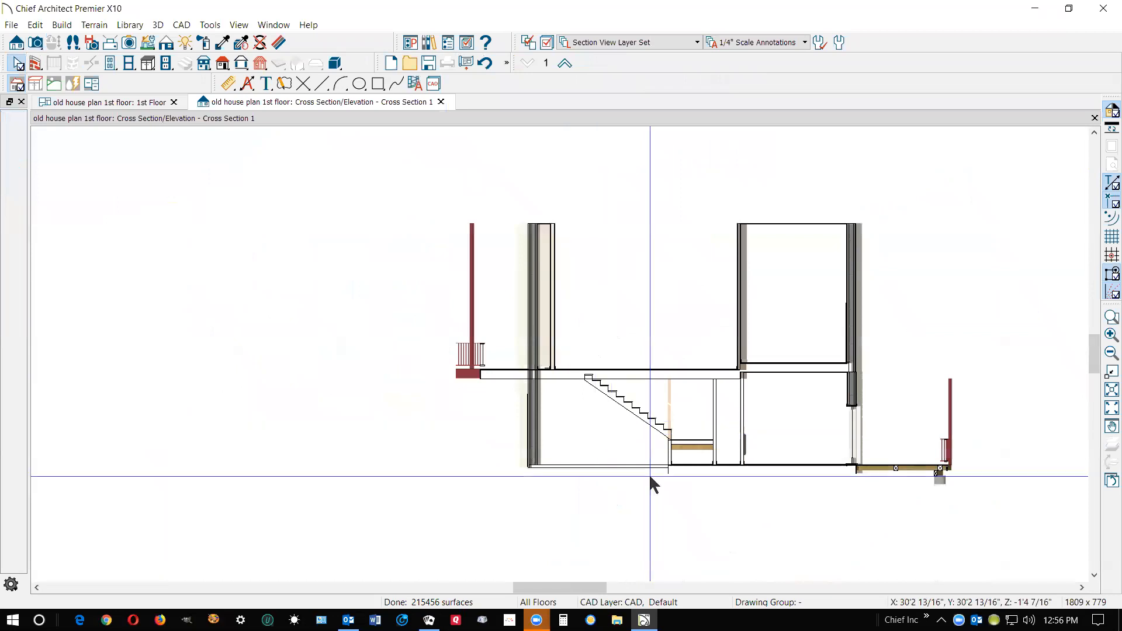
pyautogui.scroll(3, 688, 454)
pyautogui.scroll(2, 672, 444)
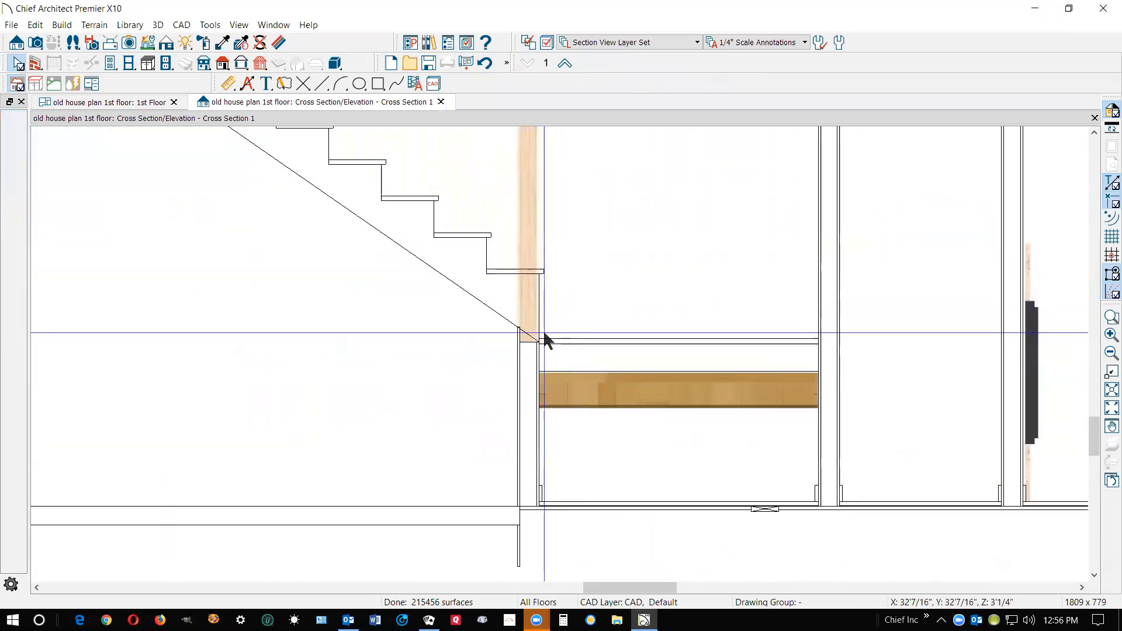
# Draw a horizontal CAD line along the landing's top surface and move it straight up with a Z delta in Transform/Replicate Object
pyautogui.click(321, 81)
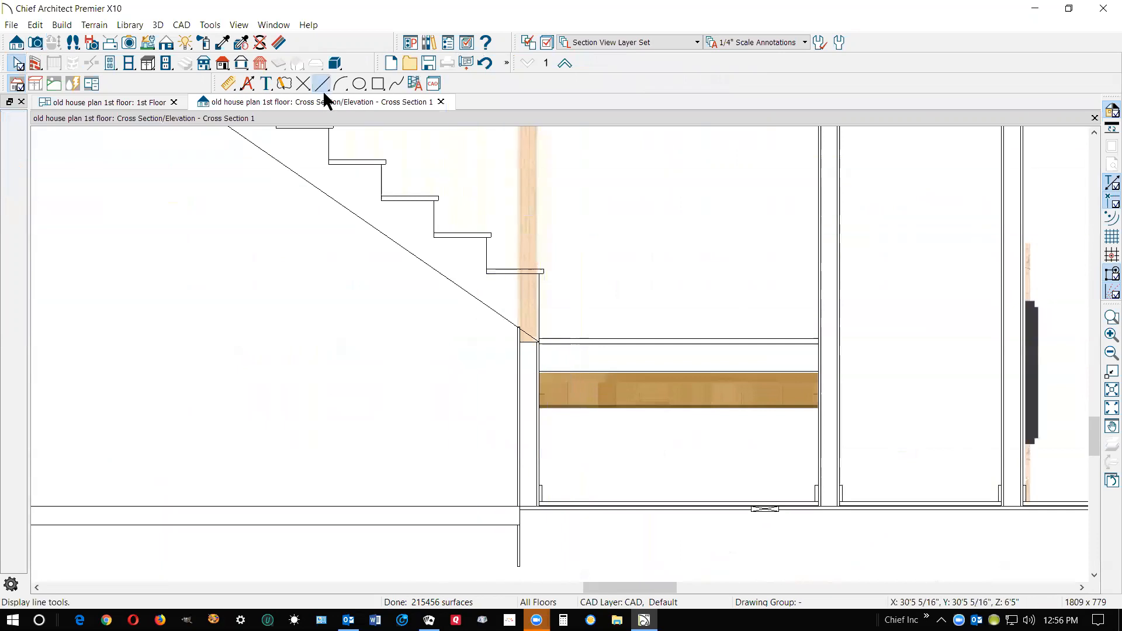
pyautogui.moveTo(704, 343)
pyautogui.mouseDown()
pyautogui.moveTo(639, 278)
pyautogui.moveTo(476, 340)
pyautogui.moveTo(392, 349)
pyautogui.mouseUp()
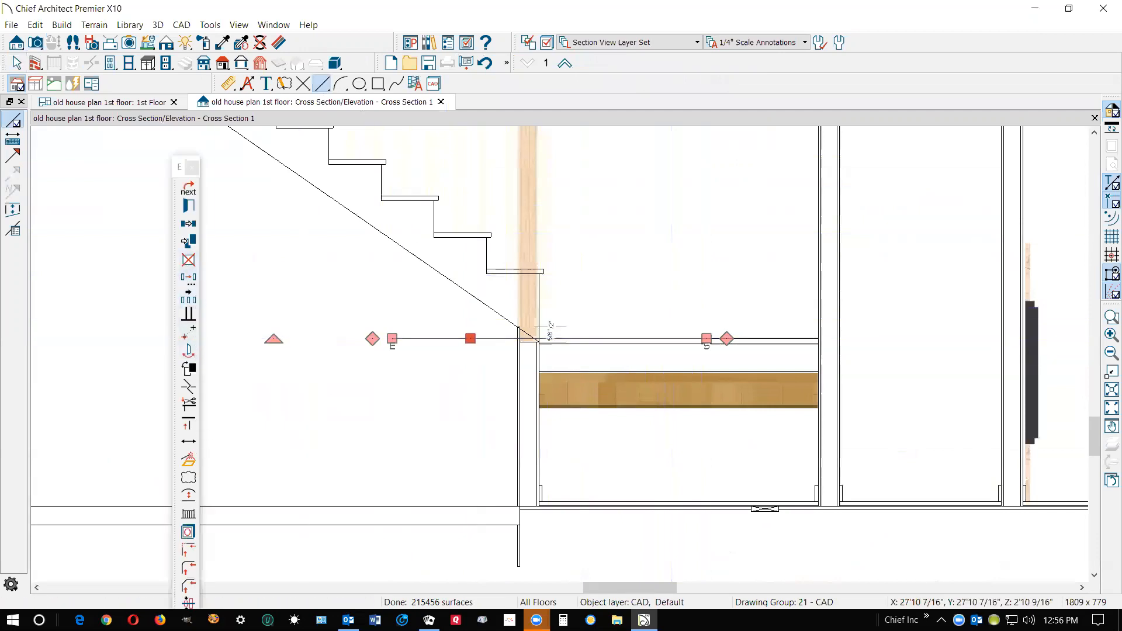
pyautogui.click(190, 291)
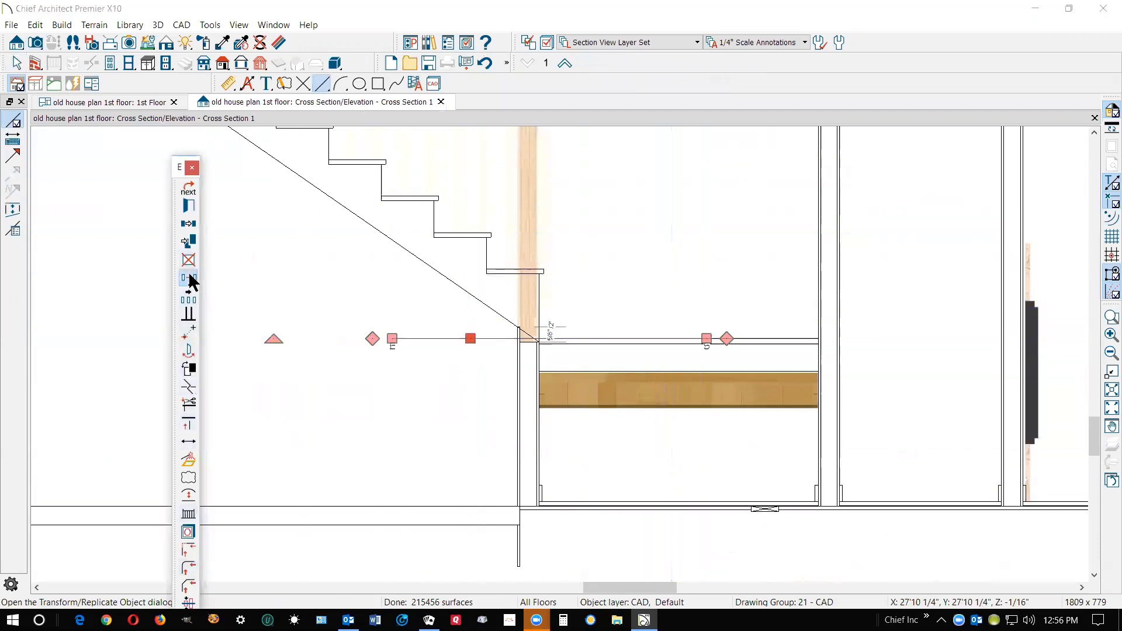
pyautogui.click(728, 233)
pyautogui.click(824, 301)
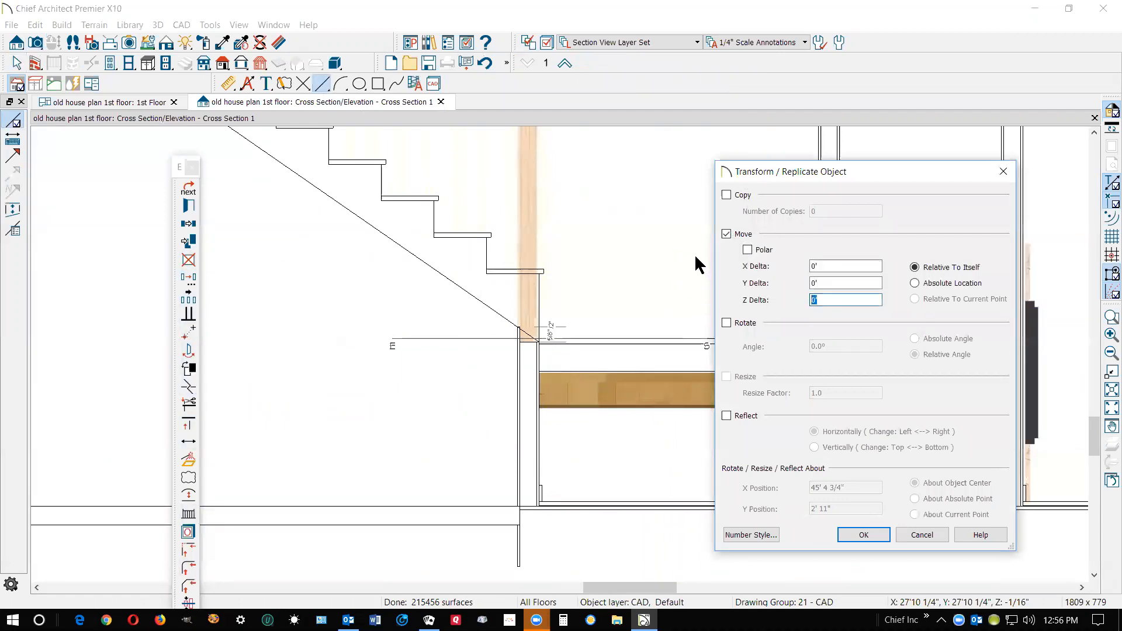
pyautogui.click(863, 534)
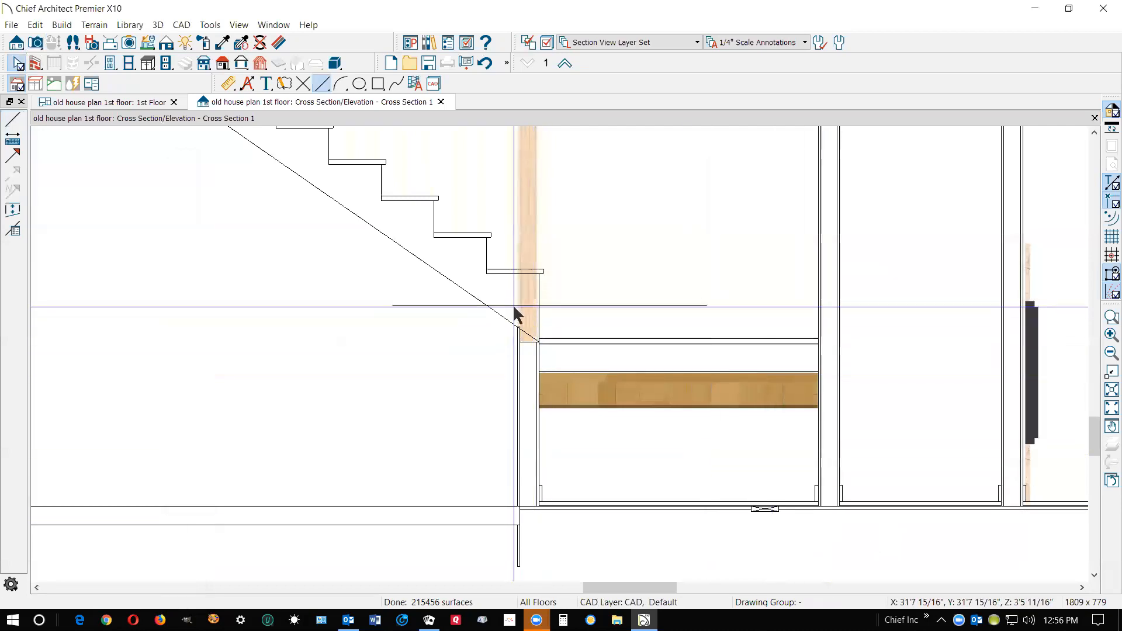
# Measure the vertical distance from the top of the lowest garage stair tread down to the reference line
pyautogui.scroll(2, 514, 307)
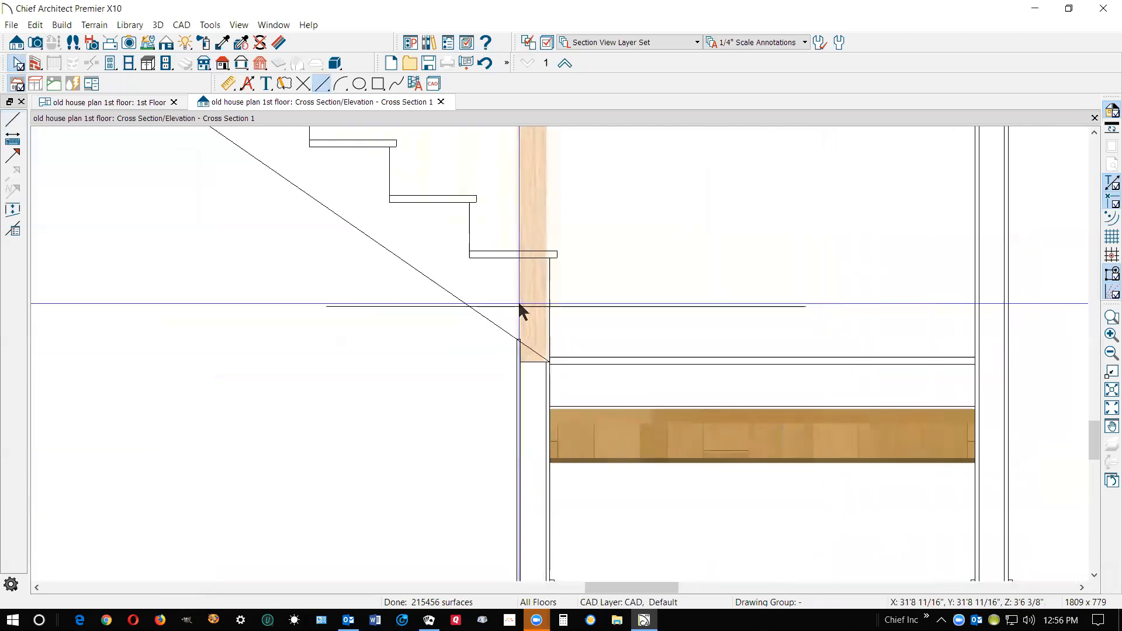
pyautogui.click(228, 85)
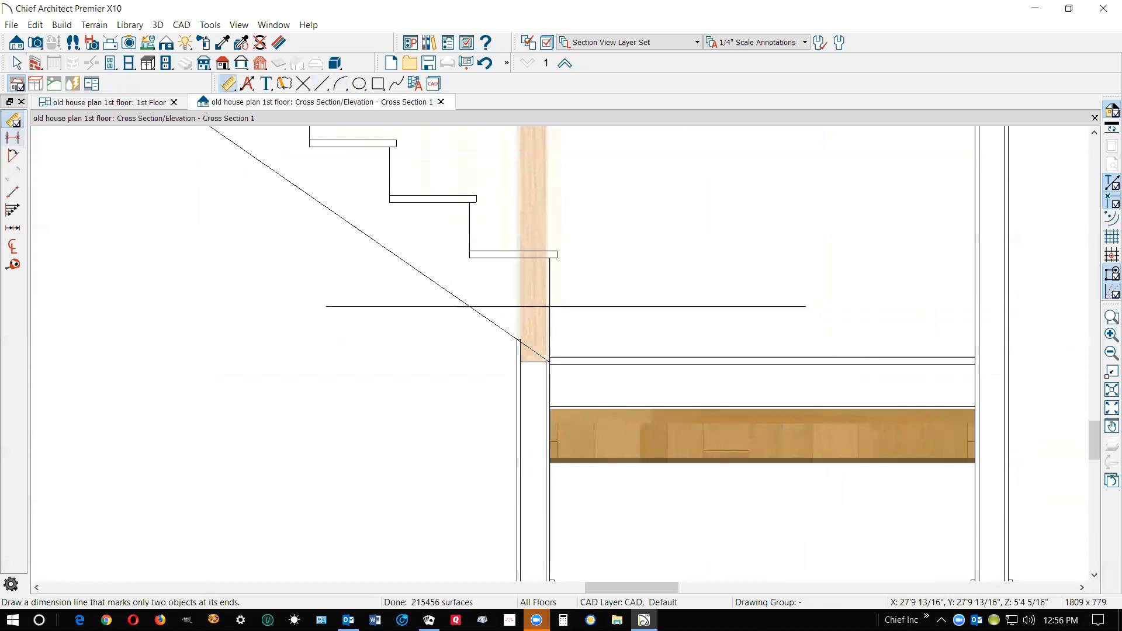
pyautogui.click(14, 267)
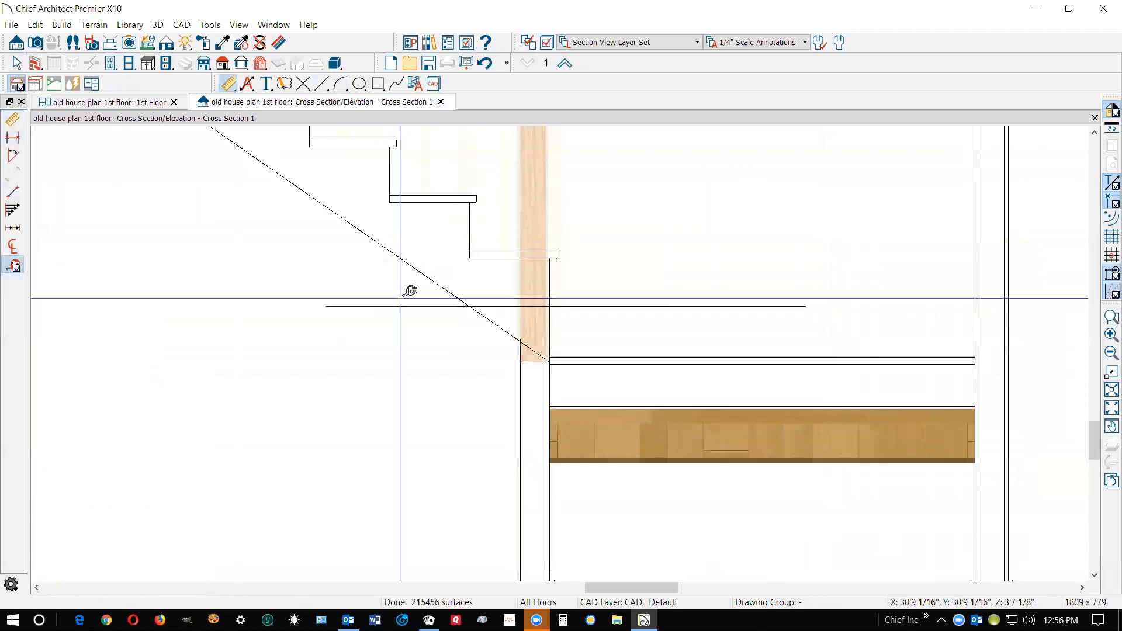
pyautogui.moveTo(557, 252); pyautogui.dragTo(557, 305)
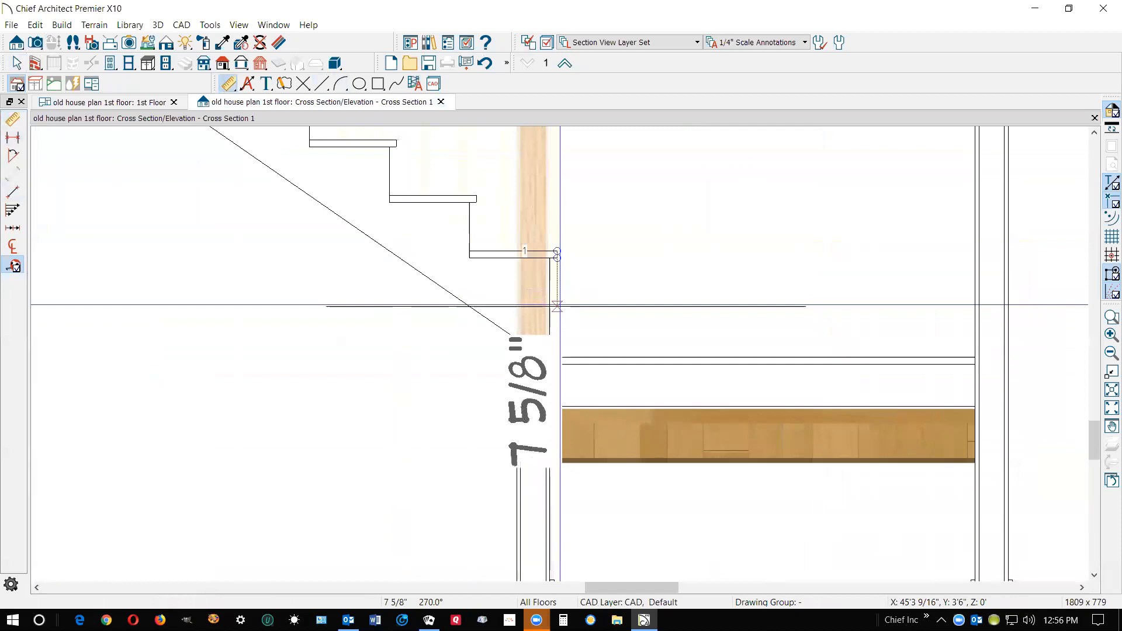
pyautogui.moveTo(559, 304); pyautogui.dragTo(559, 304)
pyautogui.press('space')
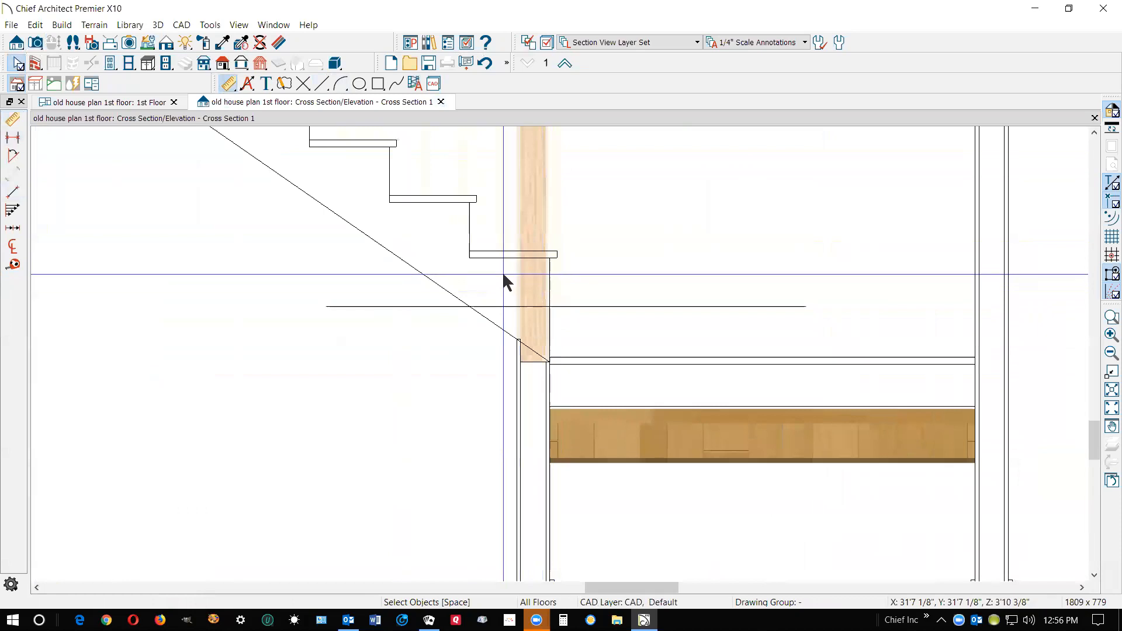
# Lower the garage stair section's bottom height by 7 5/8" in its specification and check the lowest tread against the line in the cross section
pyautogui.hotkey('ctrl', 'Tab')
pyautogui.press('space')
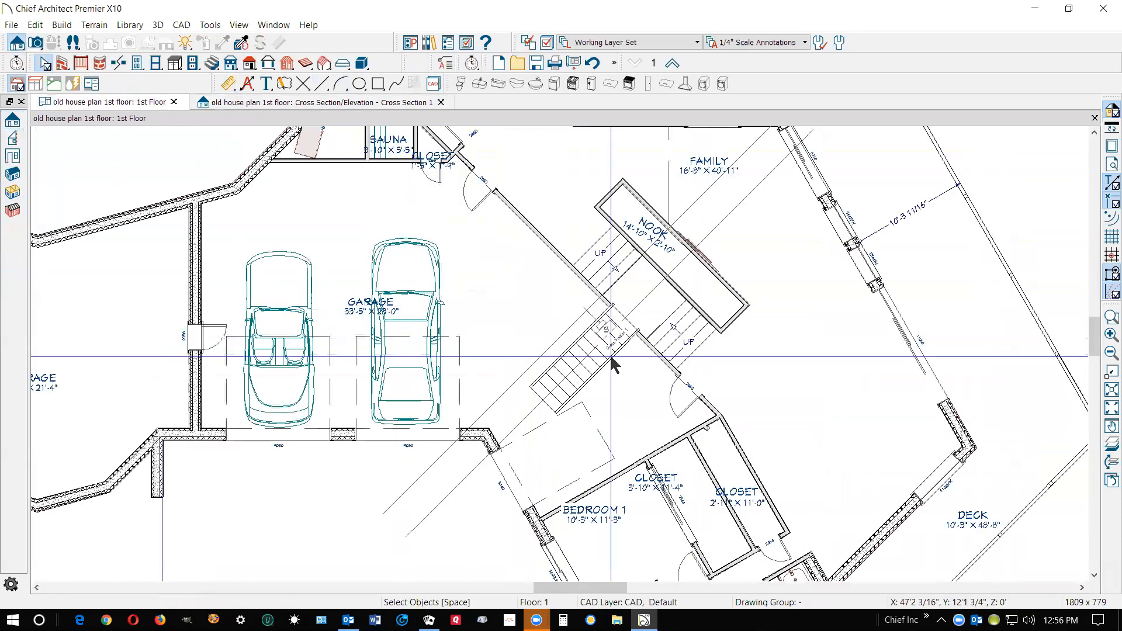
pyautogui.click(609, 341)
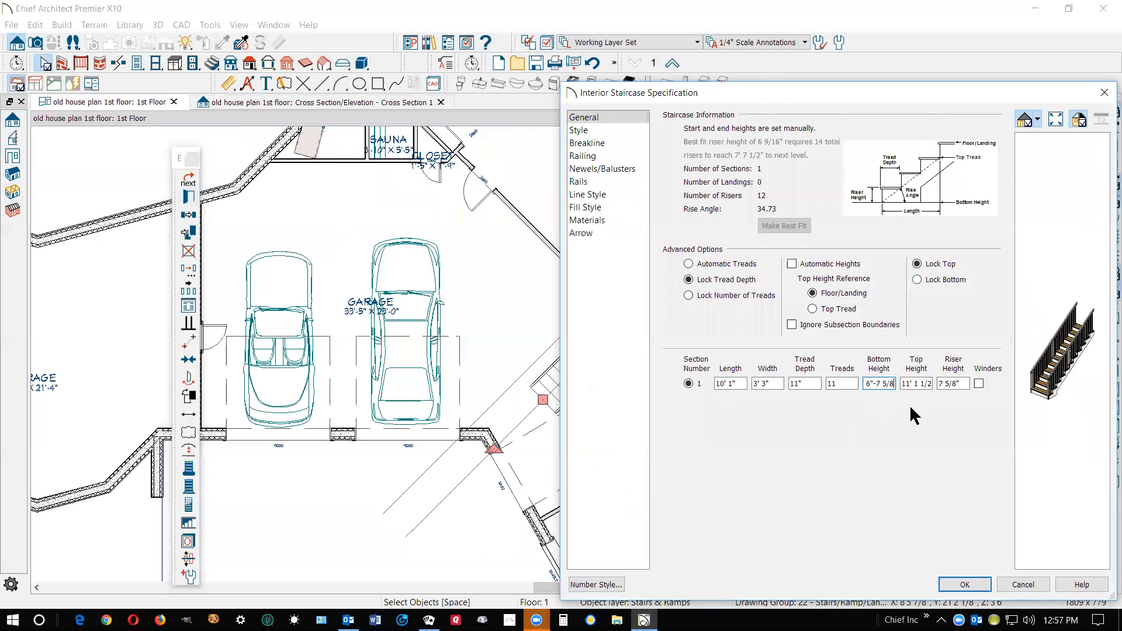
pyautogui.click(944, 576)
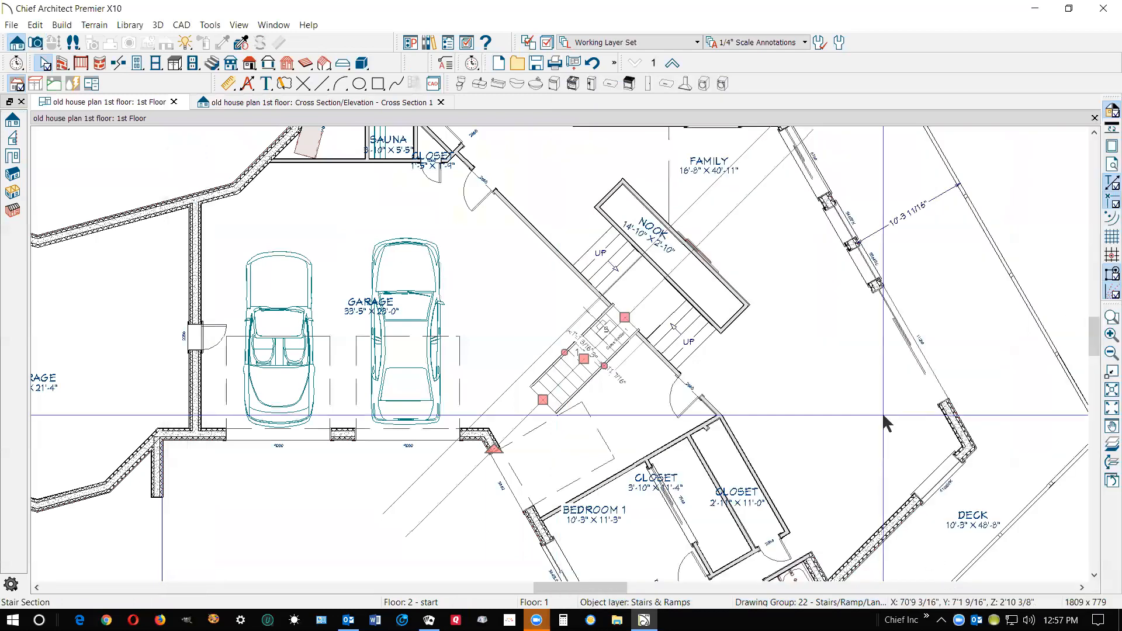
pyautogui.click(882, 411)
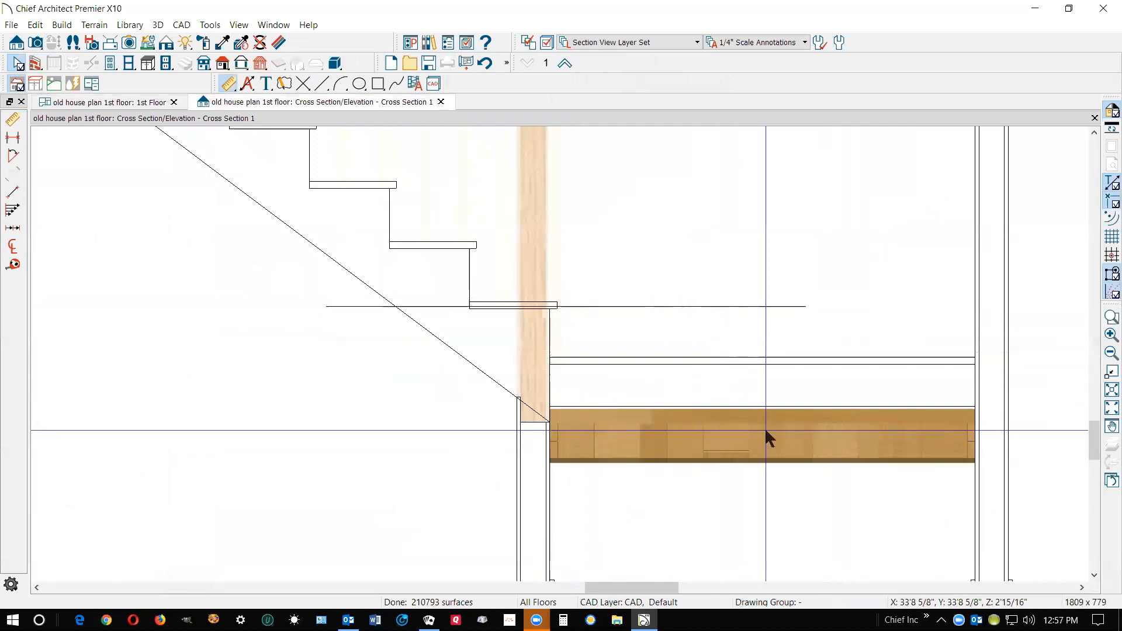
pyautogui.scroll(-5, 766, 400)
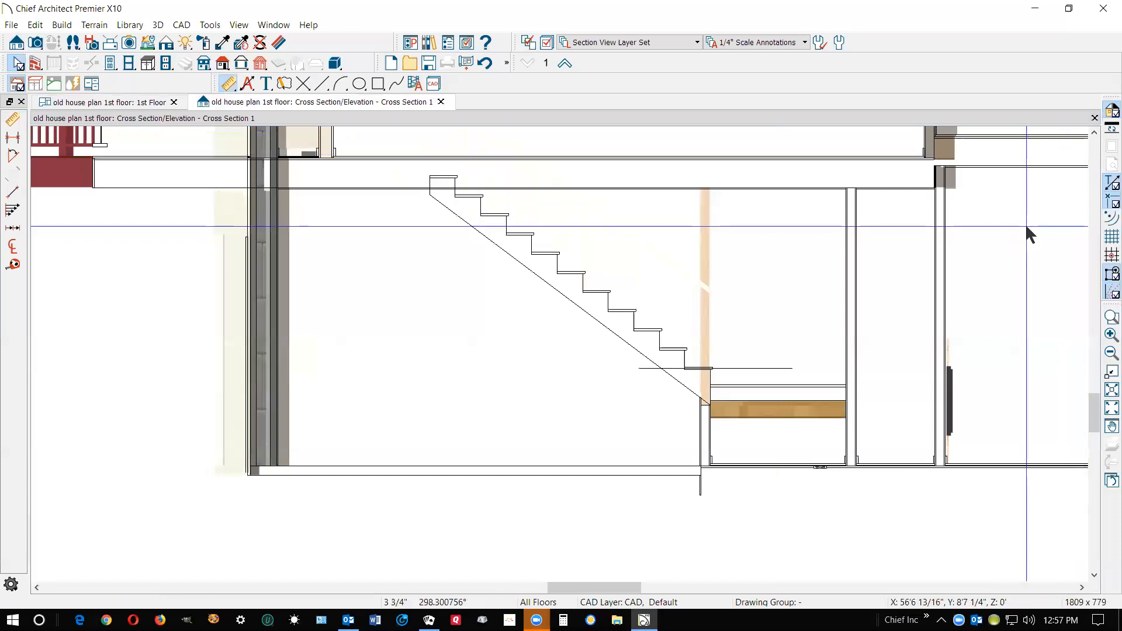
# Generate an automatic stairwell above the garage stair section in the first-floor plan
pyautogui.hotkey('ctrl', 'Tab')
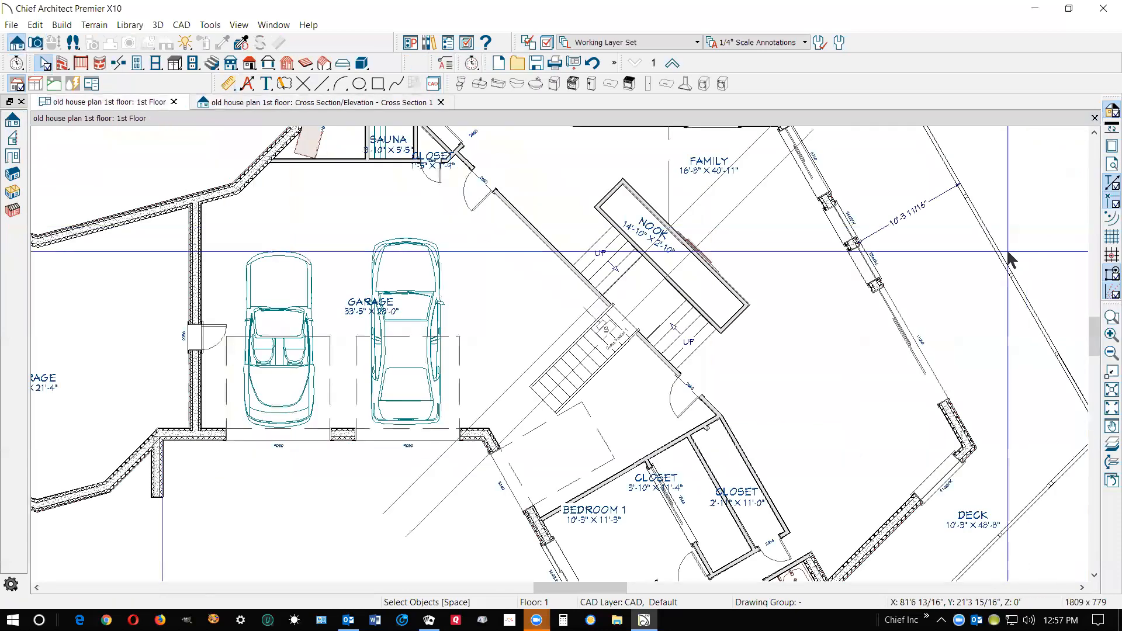
pyautogui.rightClick(596, 372)
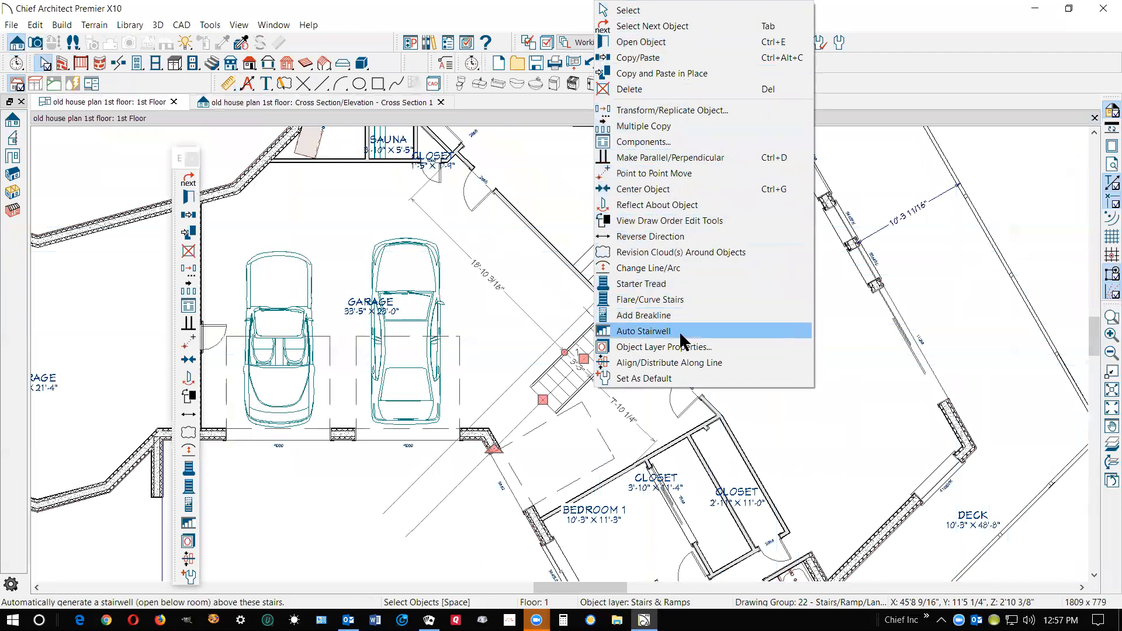
pyautogui.click(644, 331)
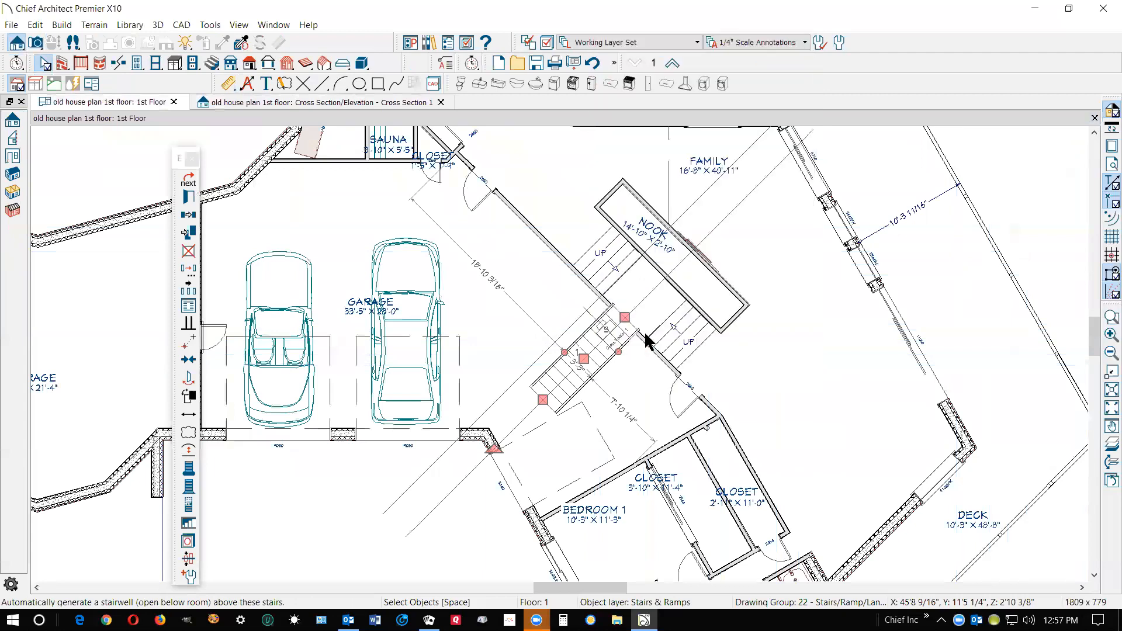
pyautogui.press('Escape')
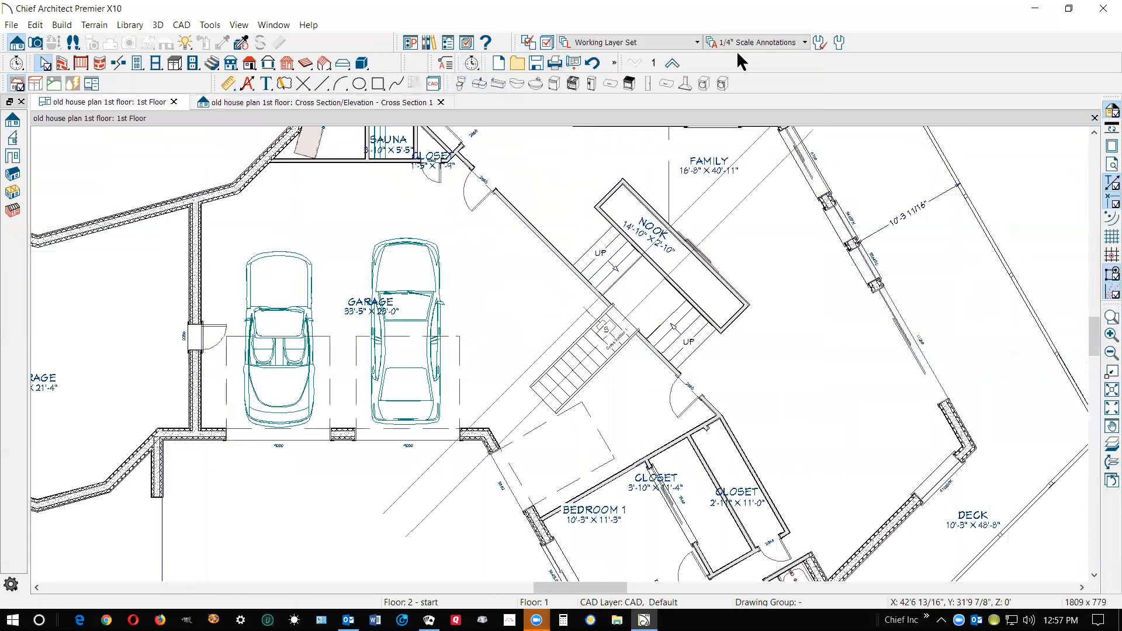
# Check the stairwell opening in the second-floor plan and in the cross section through the stairs
pyautogui.click(672, 64)
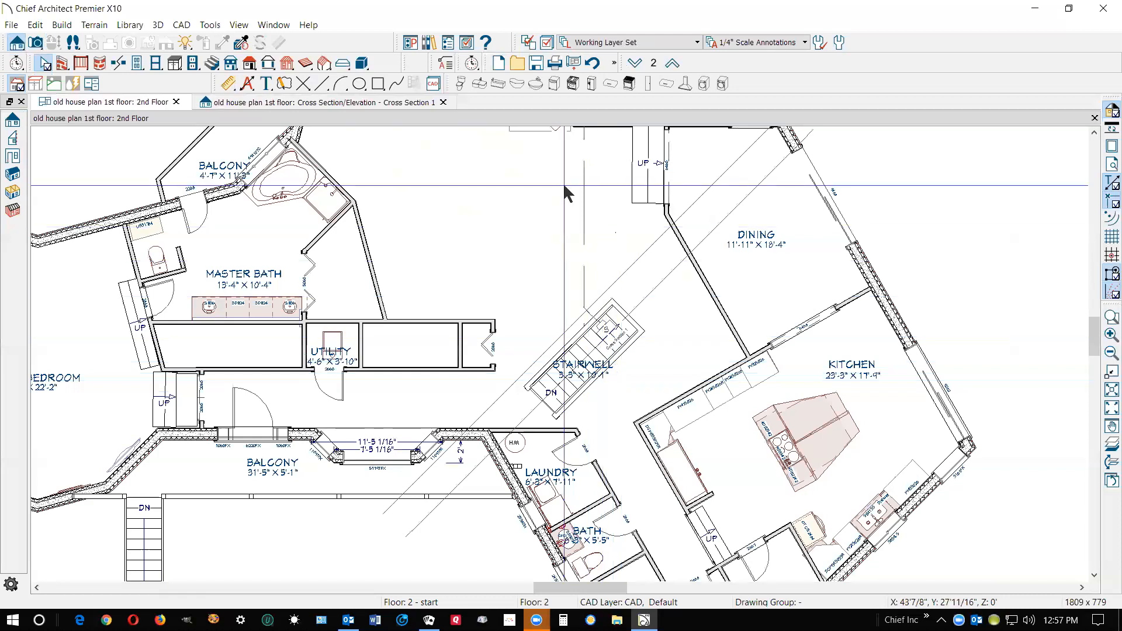
pyautogui.hotkey('ctrl', 'Tab')
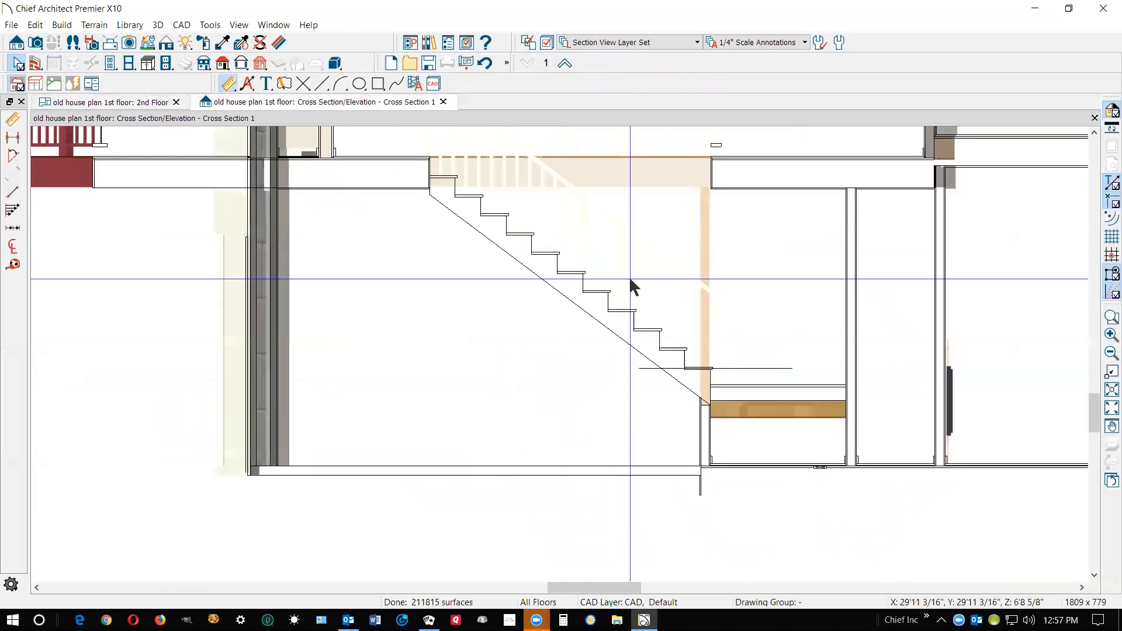
pyautogui.scroll(-1, 628, 277)
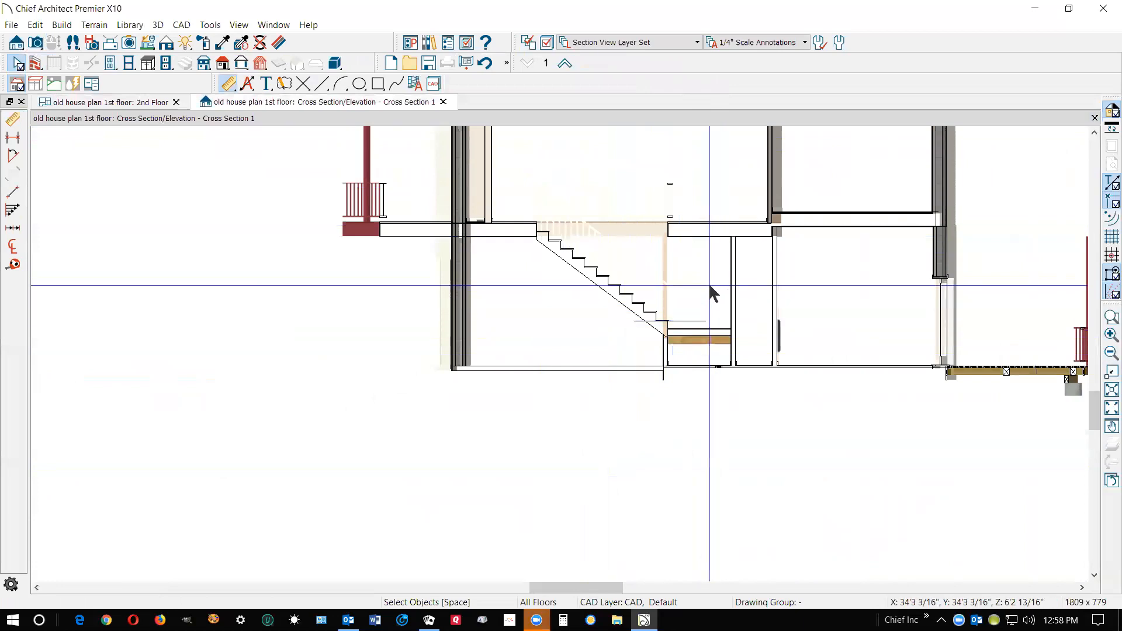
pyautogui.scroll(-2, 709, 282)
pyautogui.scroll(1, 622, 208)
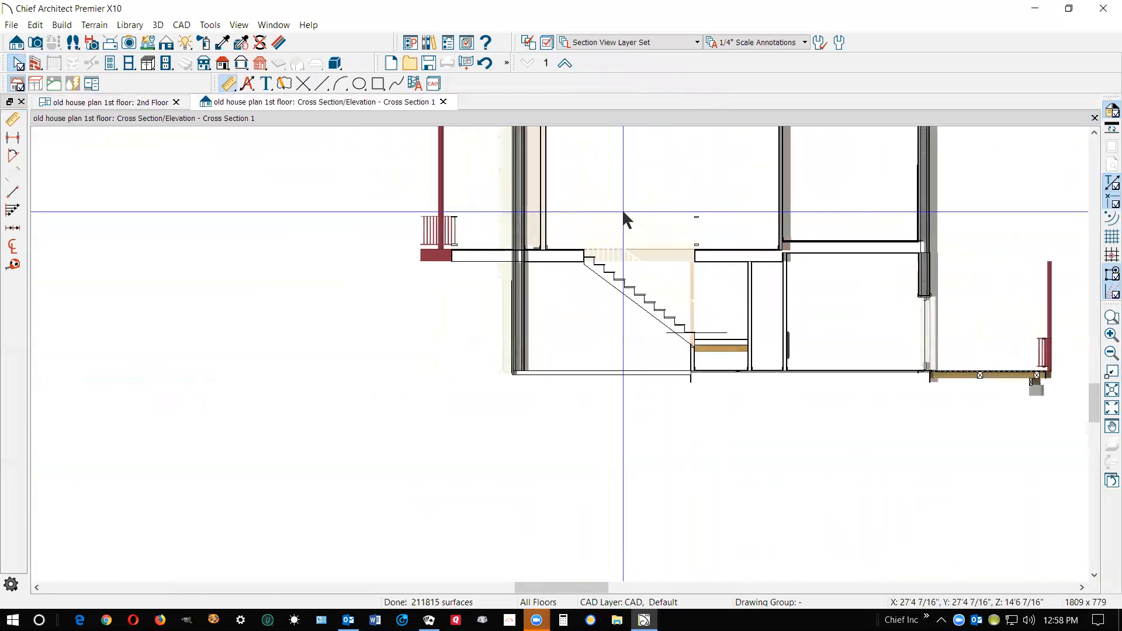
# Render the cross section in Vector View and delete the horizontal reference line at the lowest garage stair tread
pyautogui.click(23, 41)
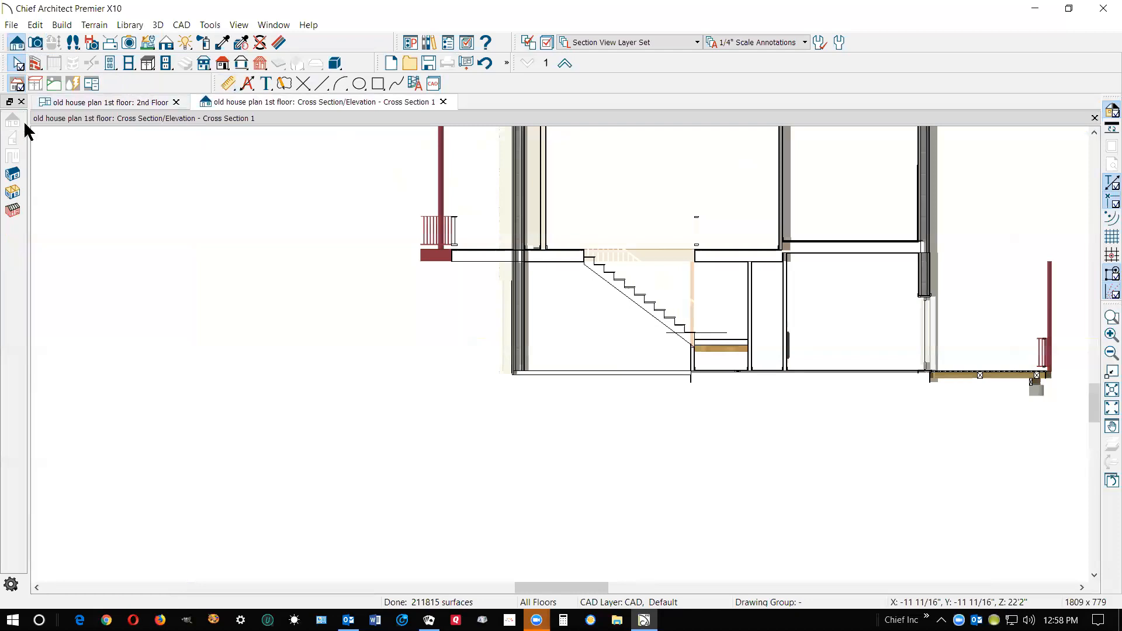
pyautogui.click(166, 44)
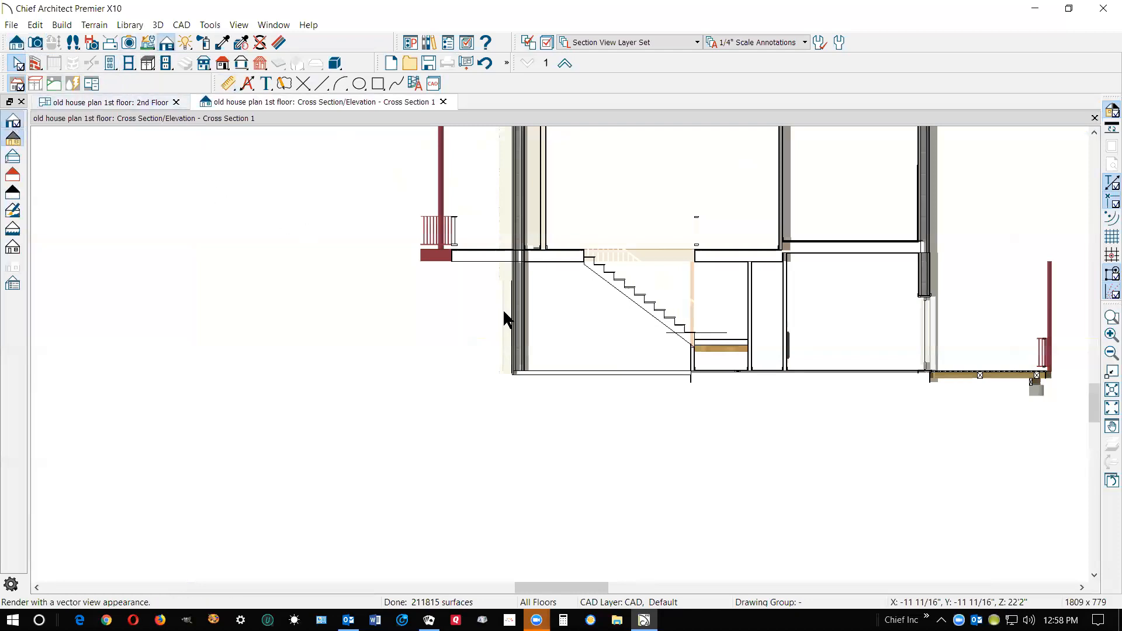
pyautogui.scroll(2, 647, 251)
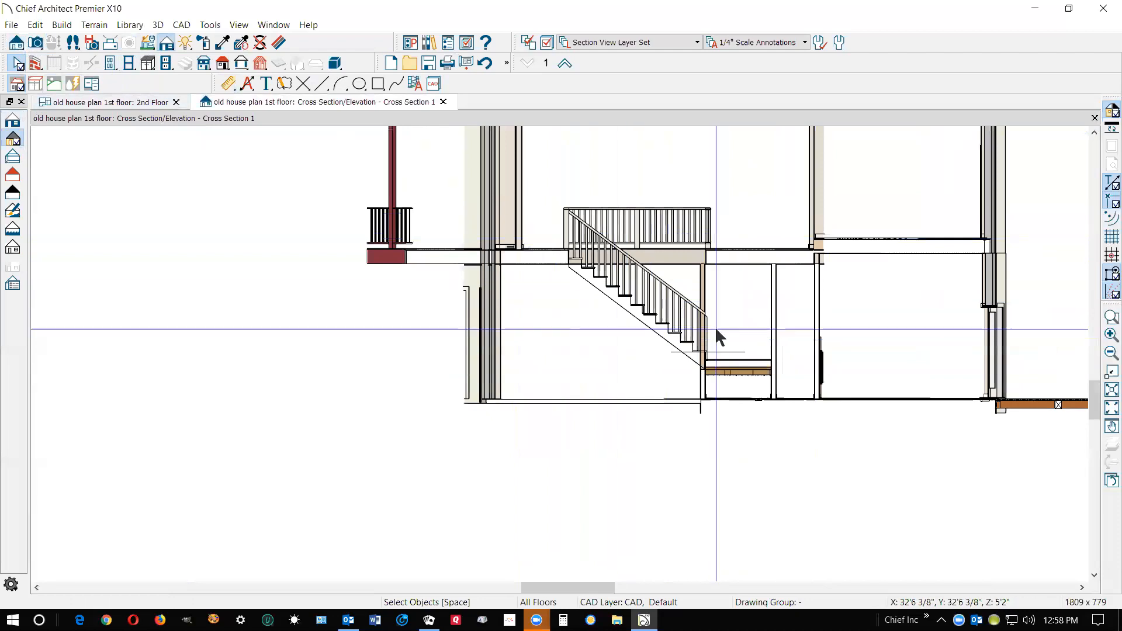
pyautogui.click(726, 353)
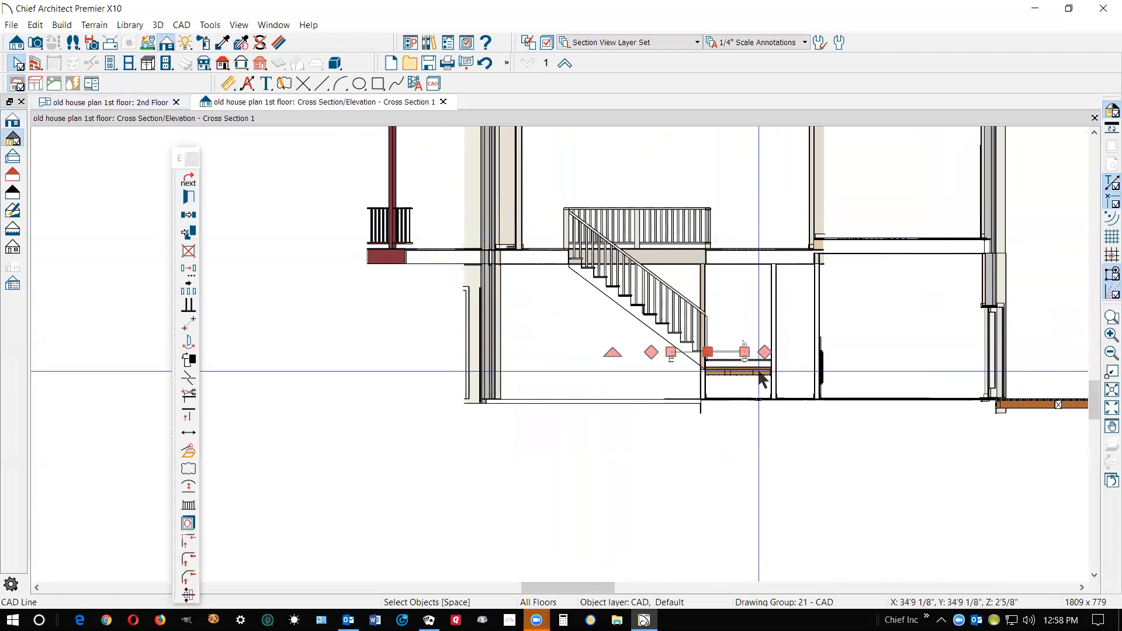
pyautogui.press('Delete')
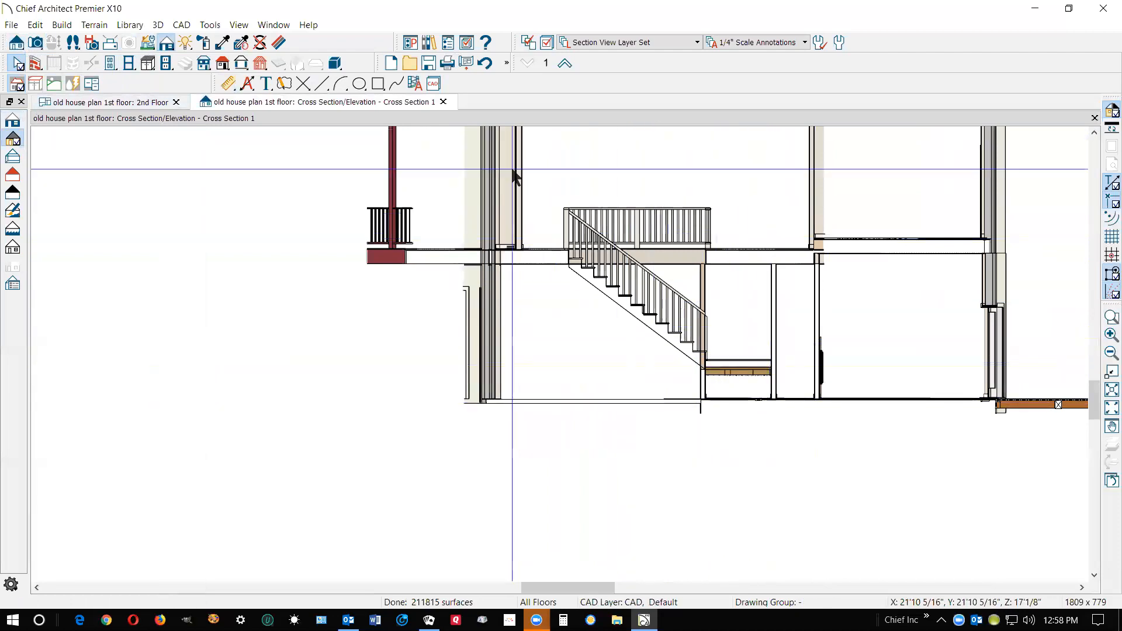
# Compare the garage stair section in the first-floor plan with the stairwell opening in the second-floor plan
pyautogui.hotkey('ctrl', 'Tab')
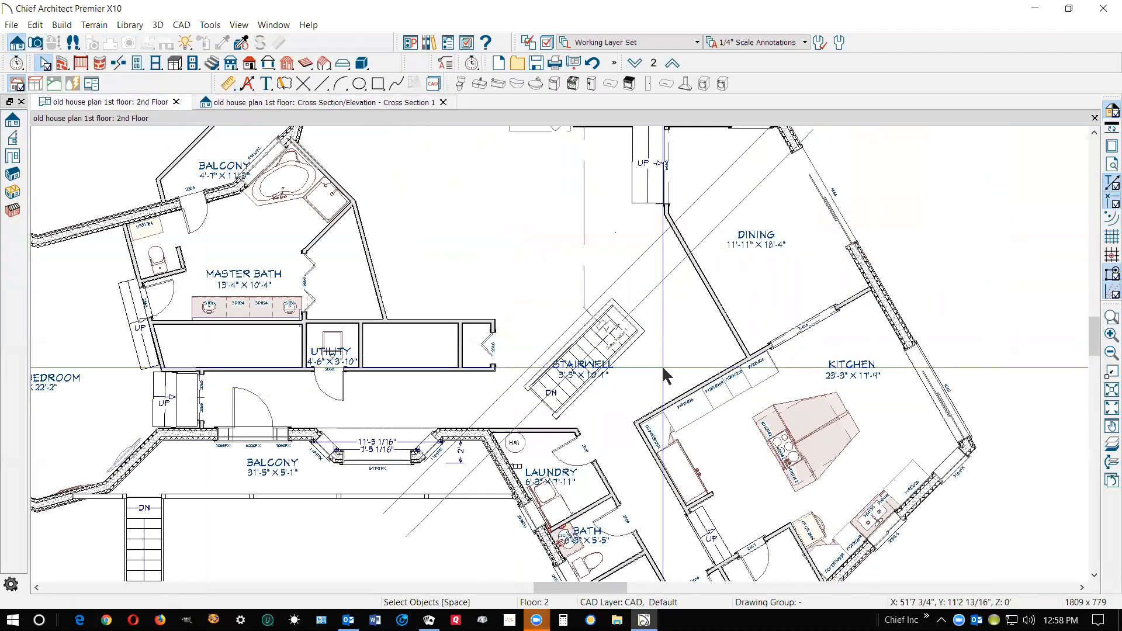
pyautogui.click(635, 63)
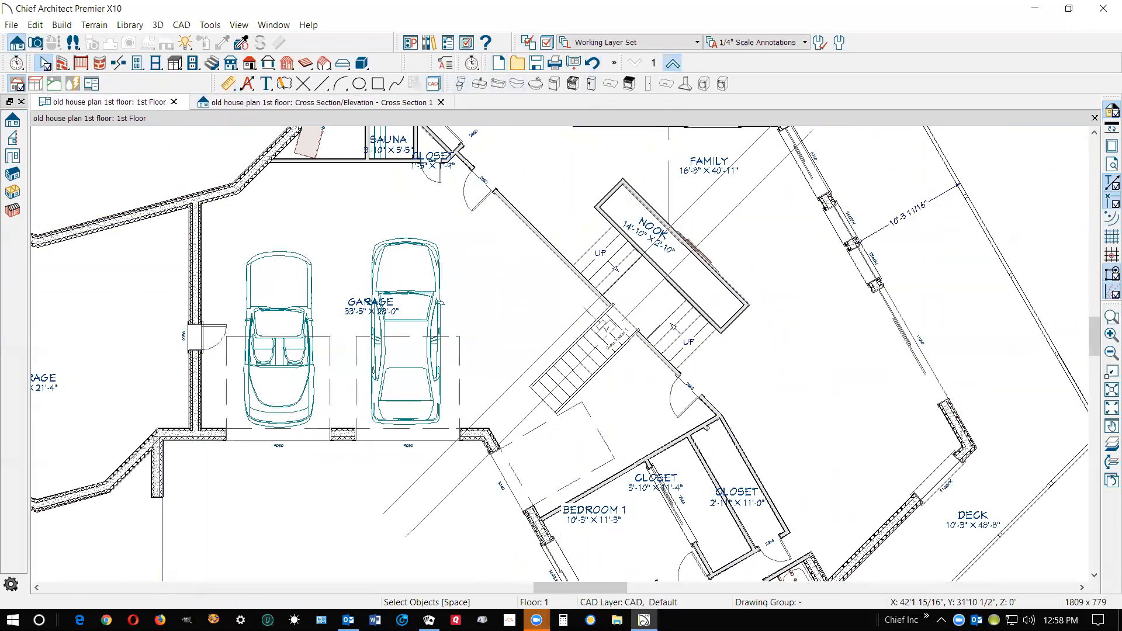
pyautogui.click(673, 63)
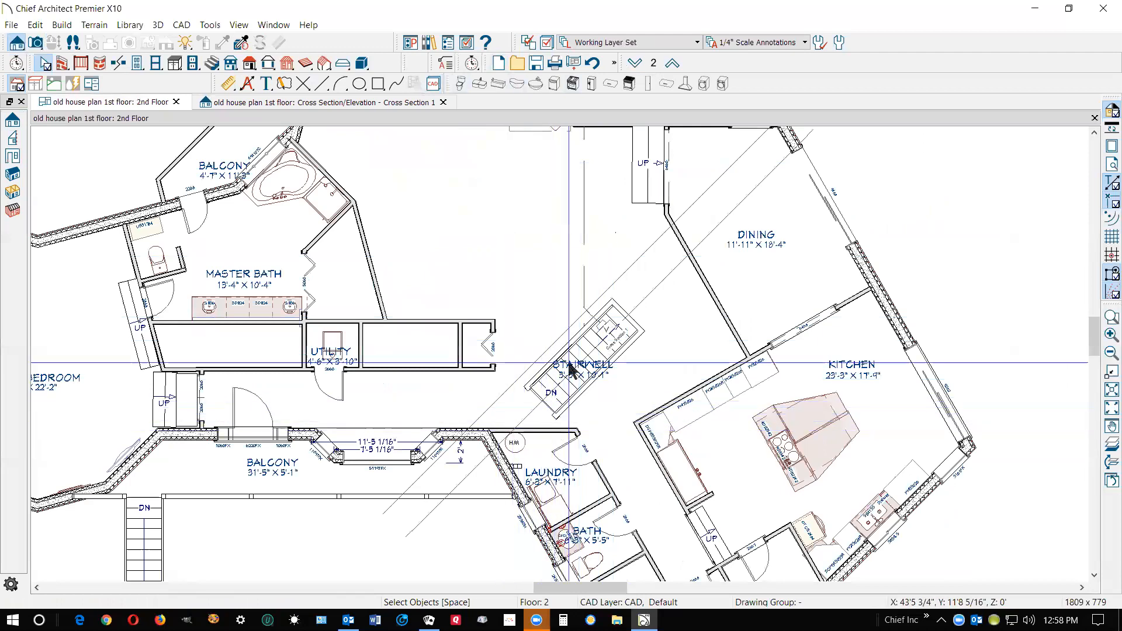
pyautogui.scroll(-2, 569, 363)
pyautogui.scroll(3, 572, 488)
pyautogui.scroll(1, 543, 438)
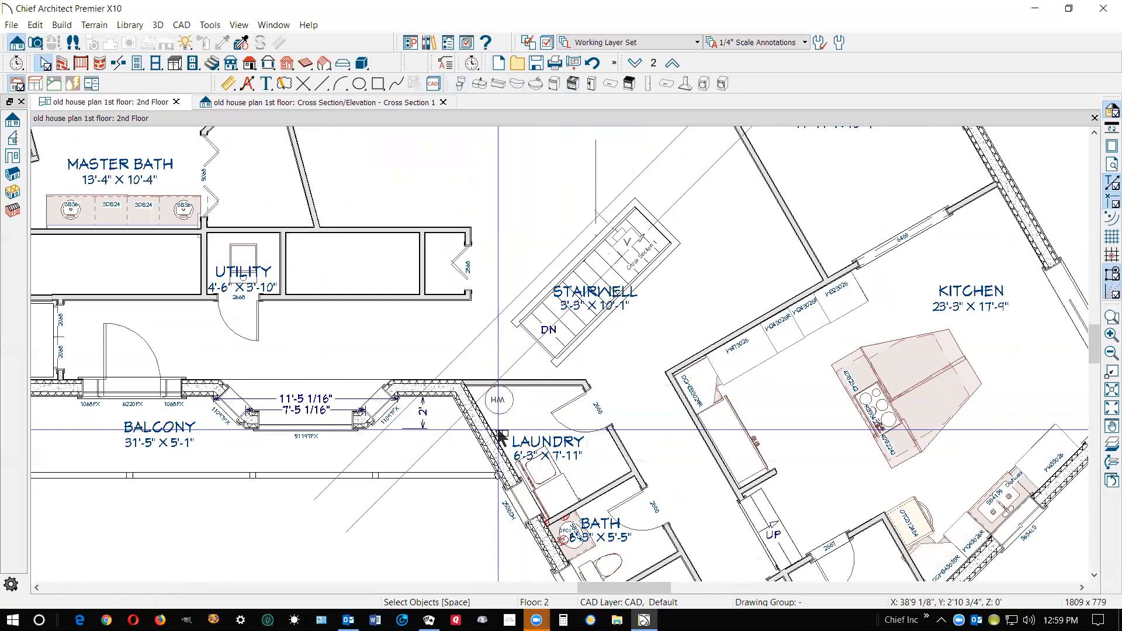
pyautogui.scroll(-3, 503, 427)
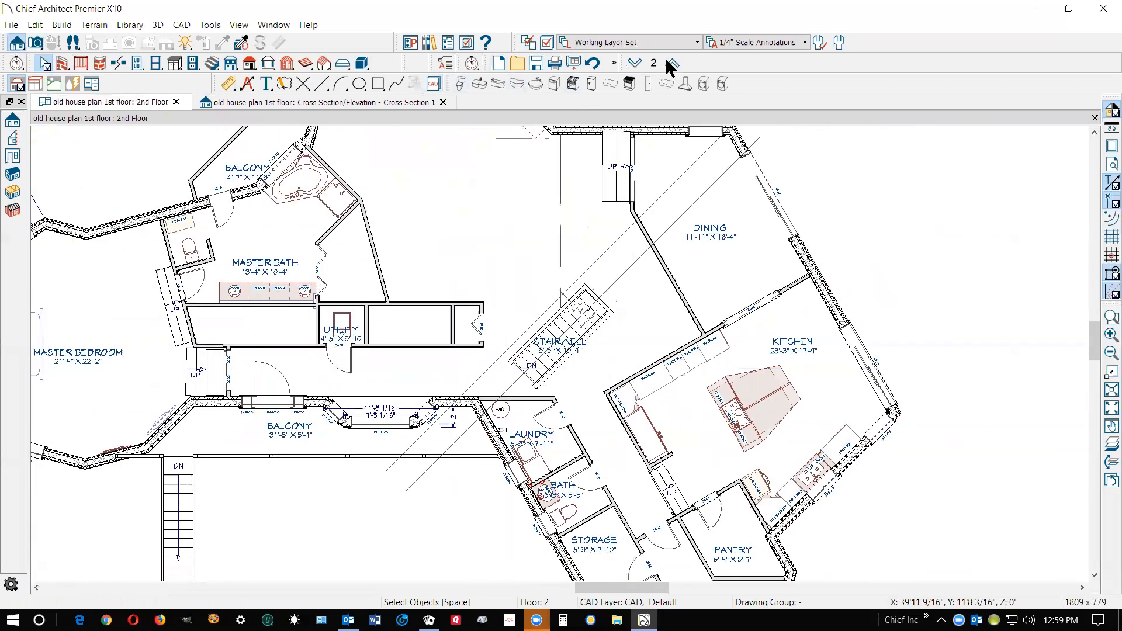
# Create a perspective floor overview of the first floor and examine the garage stairs and the landing beside the nook
pyautogui.click(635, 63)
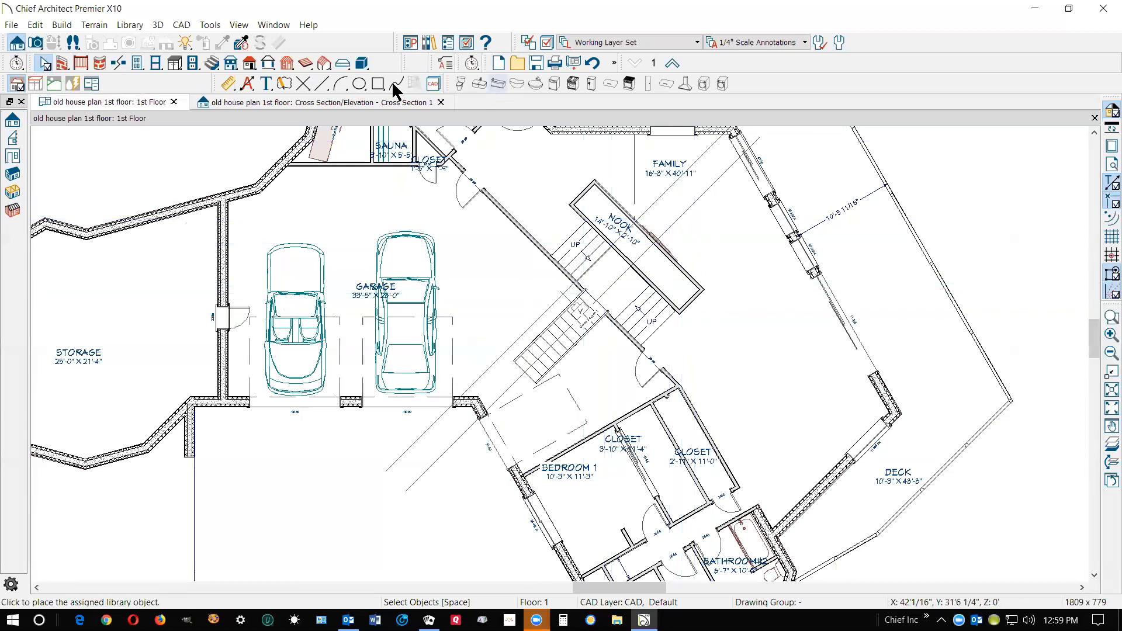
pyautogui.click(35, 42)
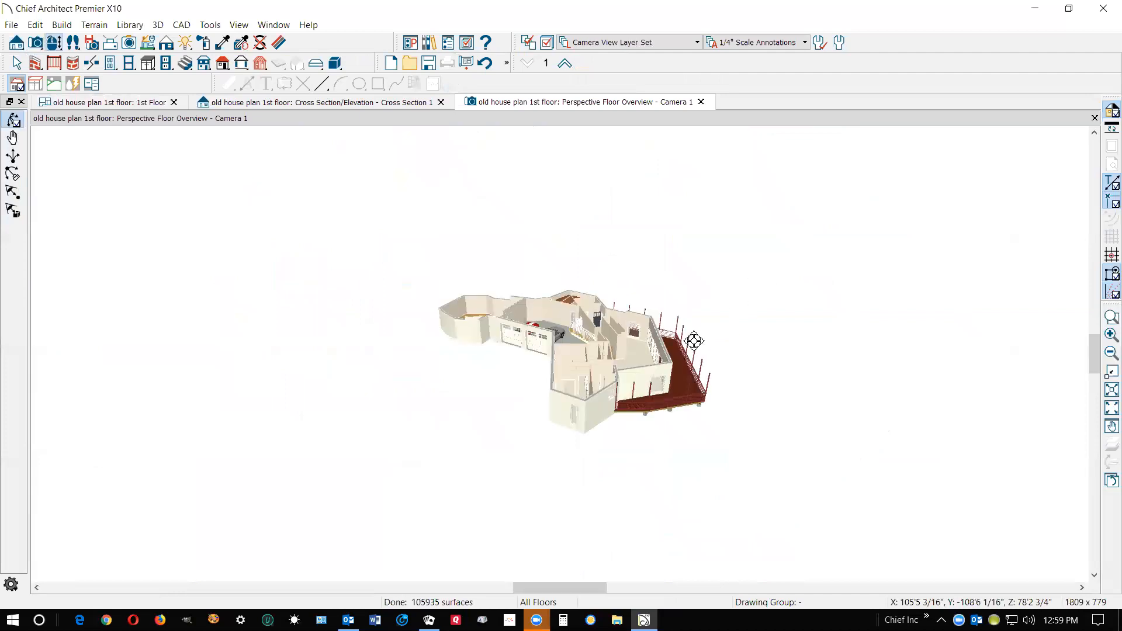
pyautogui.scroll(5, 609, 336)
pyautogui.scroll(1, 609, 336)
pyautogui.moveTo(608, 336); pyautogui.dragTo(623, 261)
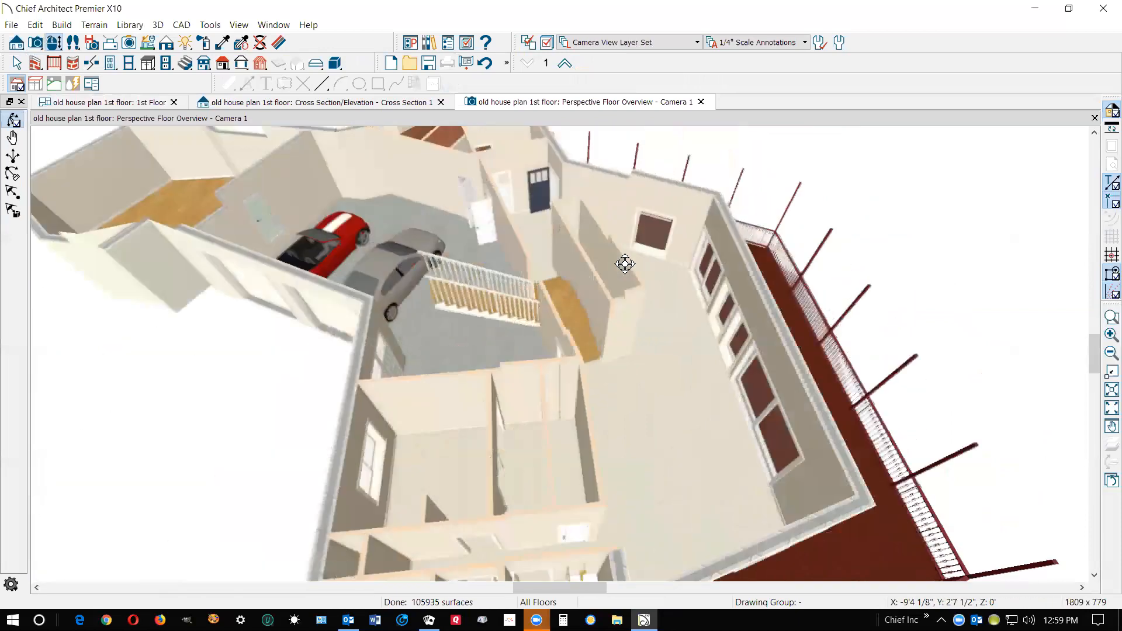
pyautogui.moveTo(588, 300); pyautogui.dragTo(573, 328)
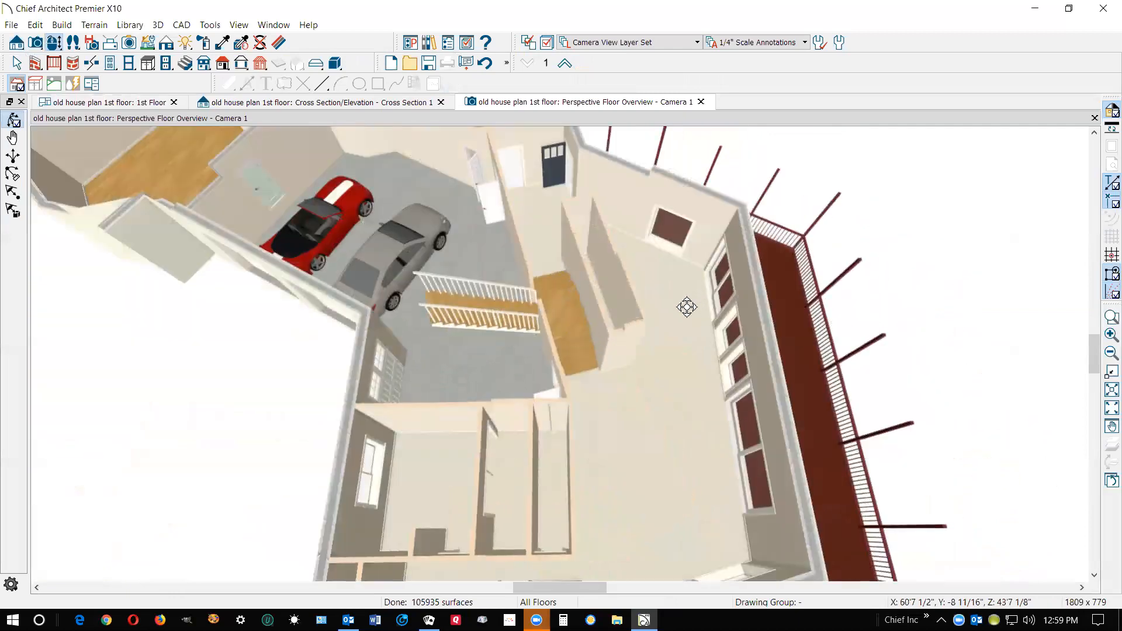
pyautogui.moveTo(615, 292); pyautogui.dragTo(574, 230)
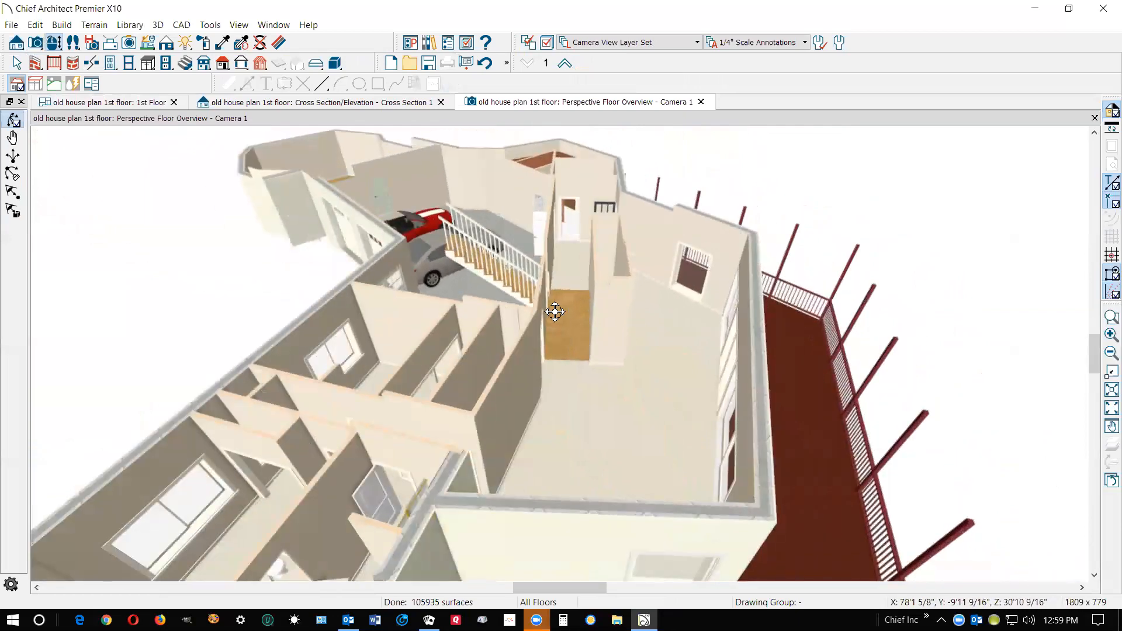
pyautogui.scroll(5, 551, 310)
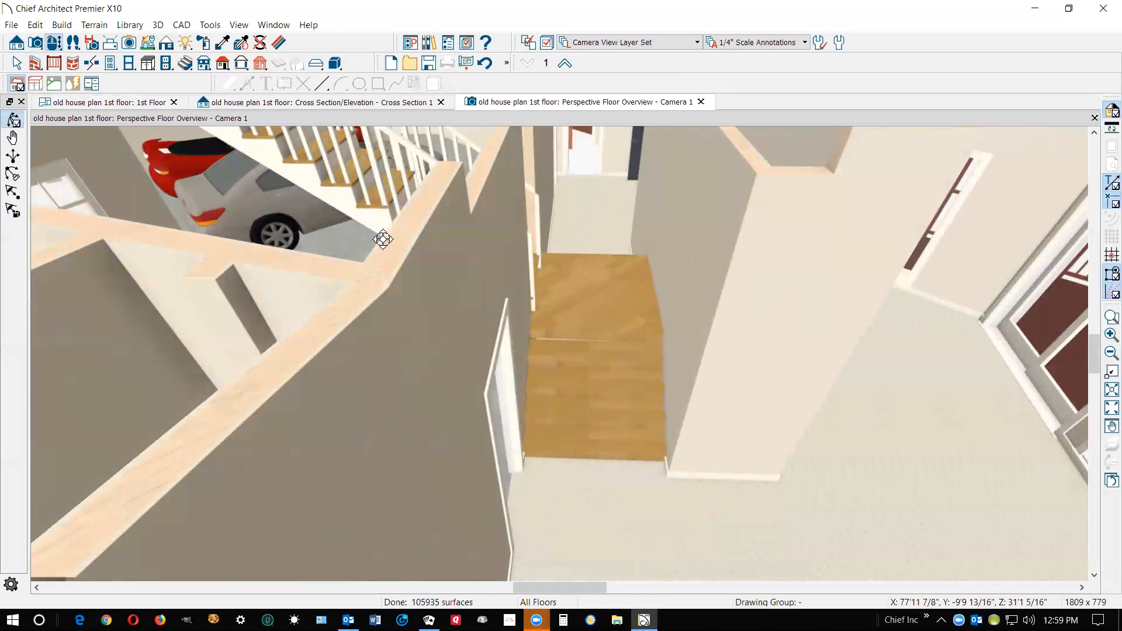
pyautogui.scroll(-2, 383, 239)
pyautogui.scroll(-1, 369, 190)
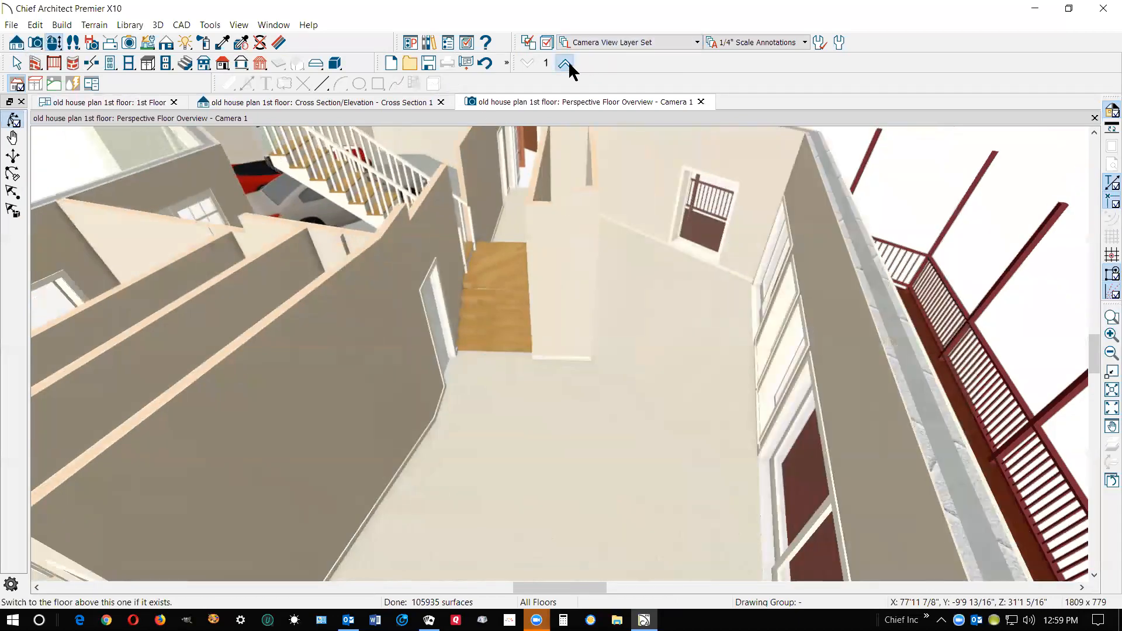
# Show the second floor in the perspective overview and examine the stairwell opening and its railings from several sides
pyautogui.press('pageup')
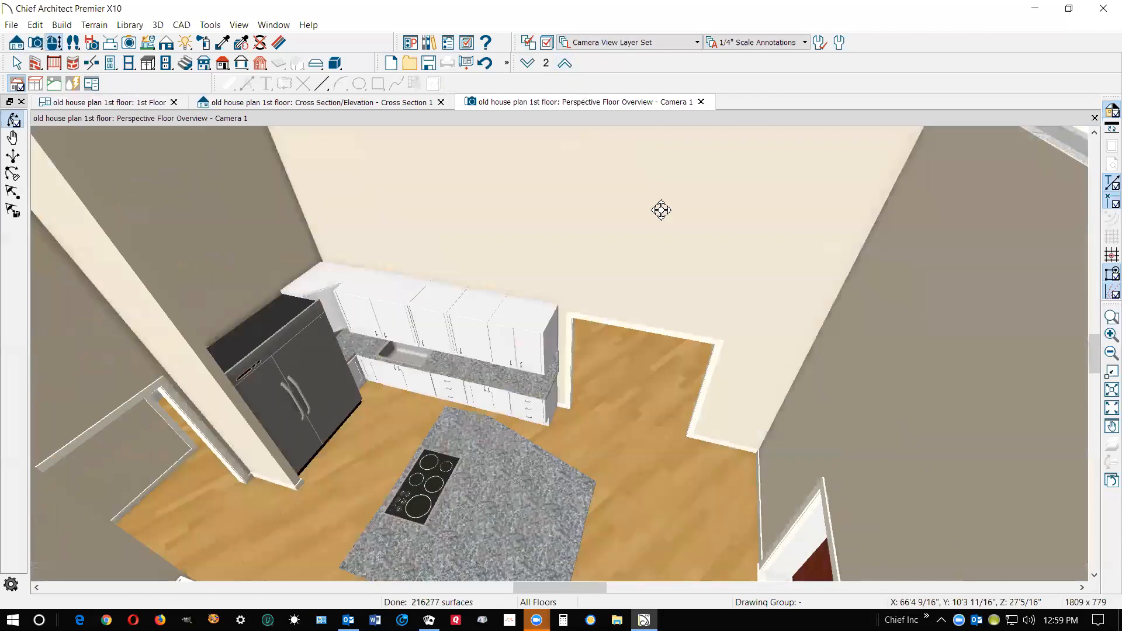
pyautogui.scroll(-4, 679, 196)
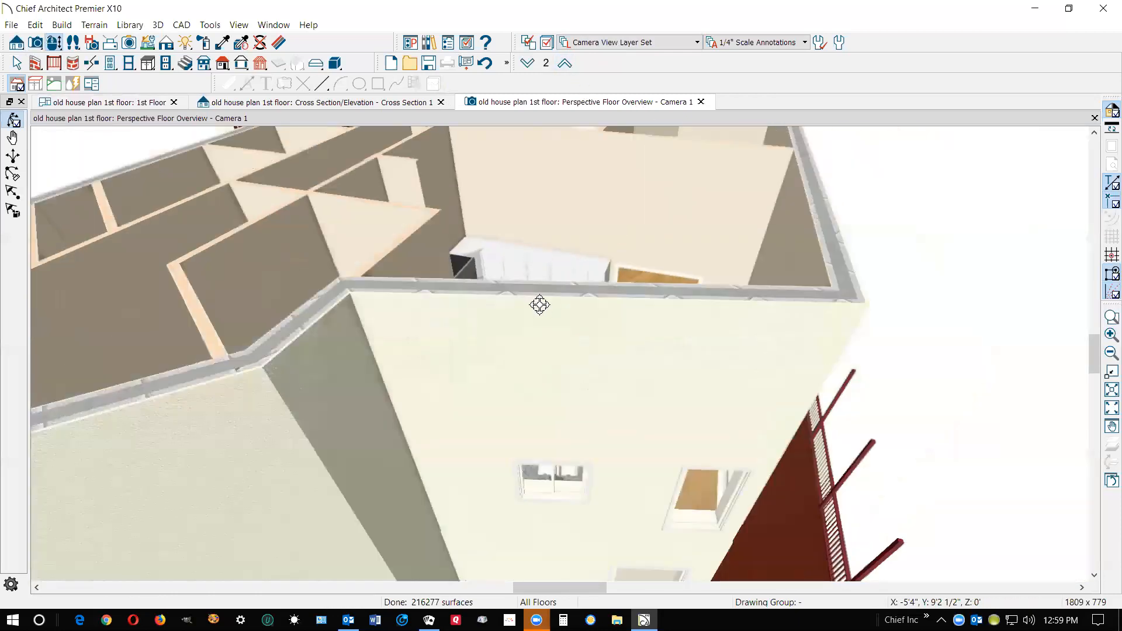
pyautogui.scroll(5, 553, 352)
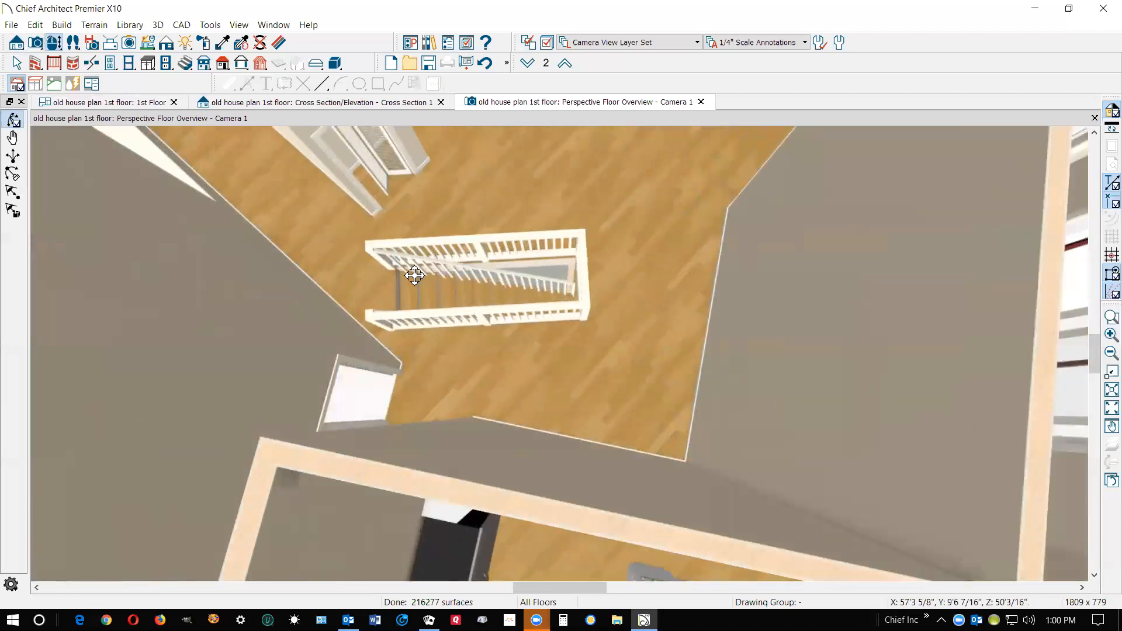
pyautogui.scroll(-2, 357, 300)
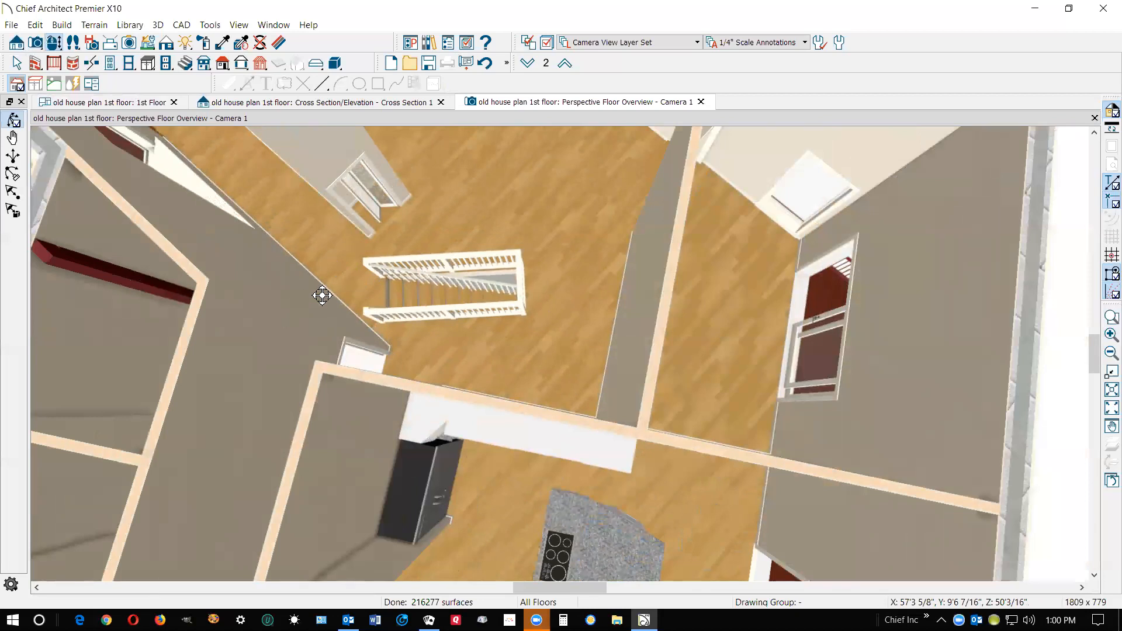
pyautogui.moveTo(446, 310); pyautogui.dragTo(633, 265)
pyautogui.moveTo(730, 219); pyautogui.dragTo(556, 190)
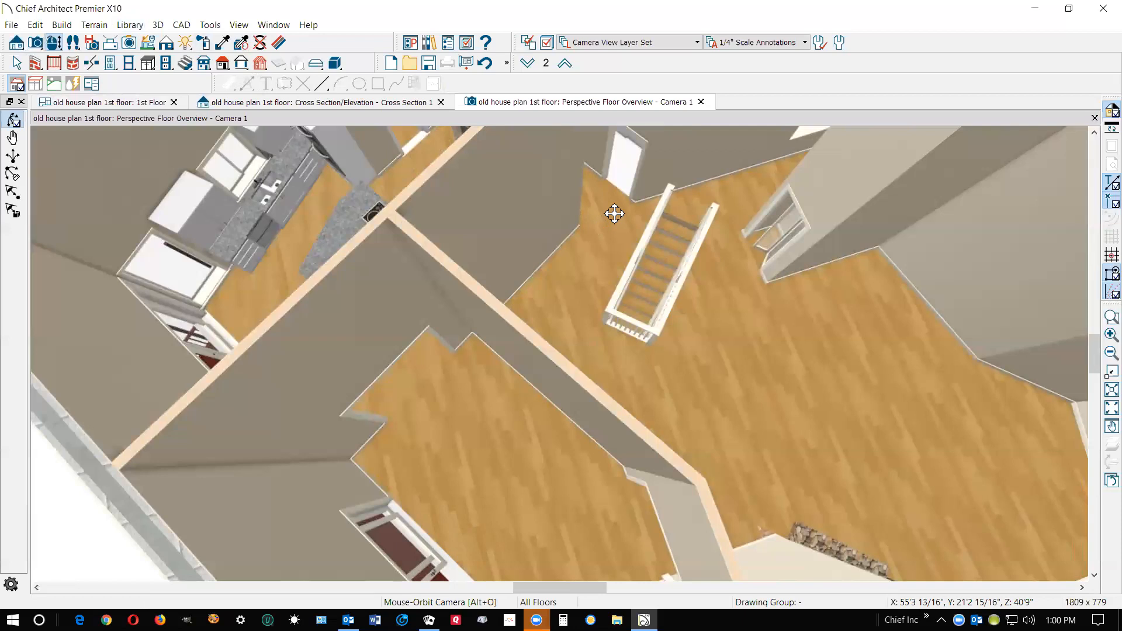
pyautogui.moveTo(641, 245); pyautogui.dragTo(553, 228)
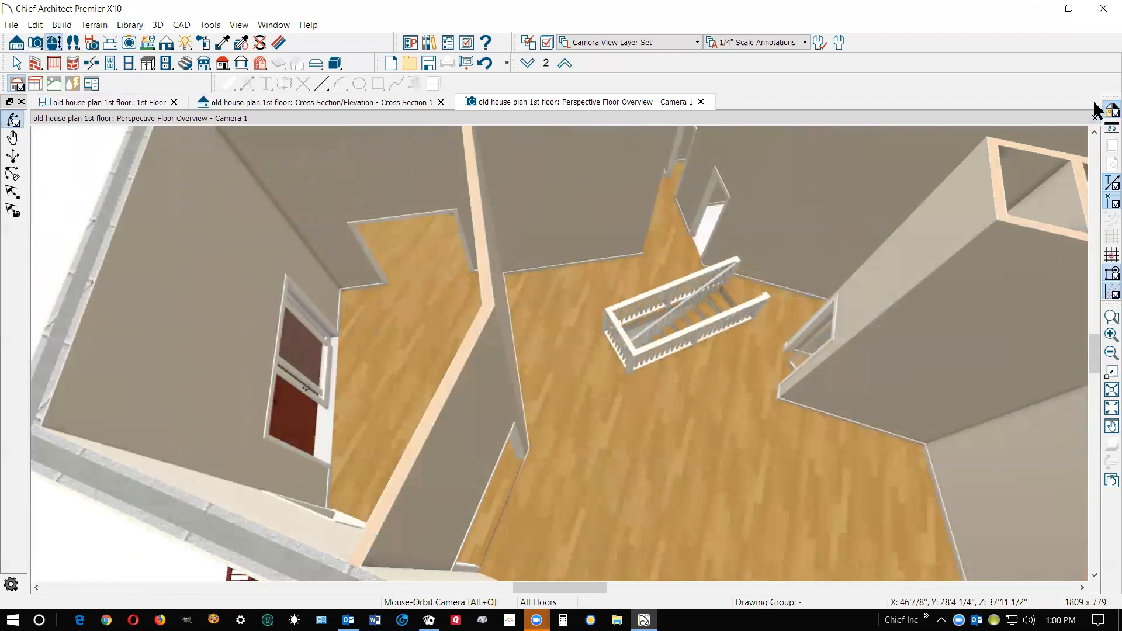
pyautogui.moveTo(746, 310); pyautogui.dragTo(672, 301)
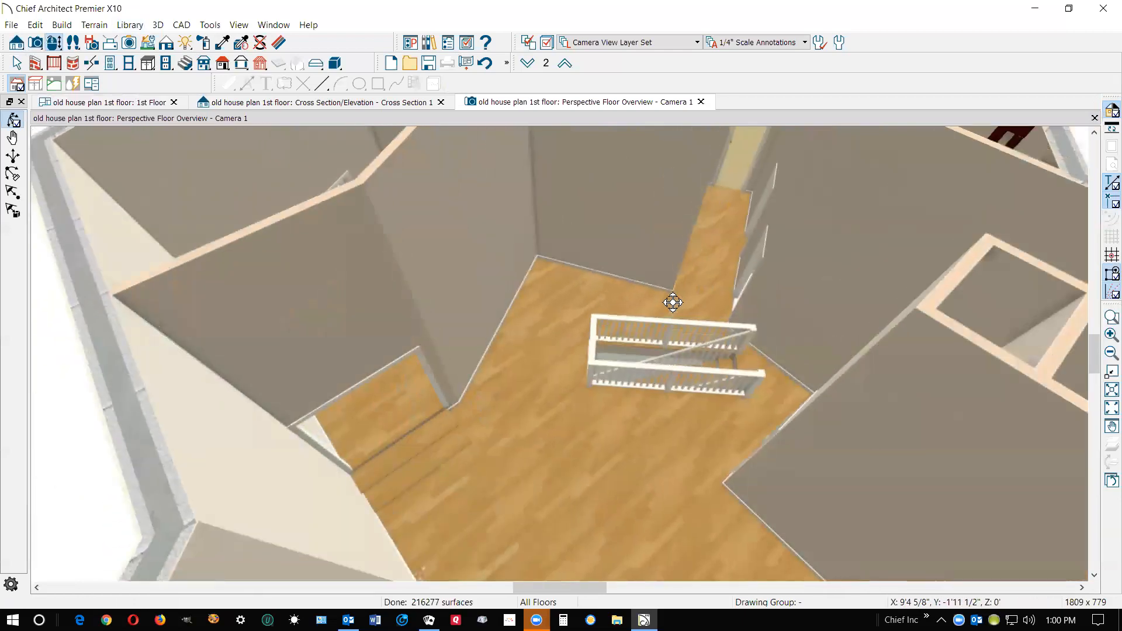